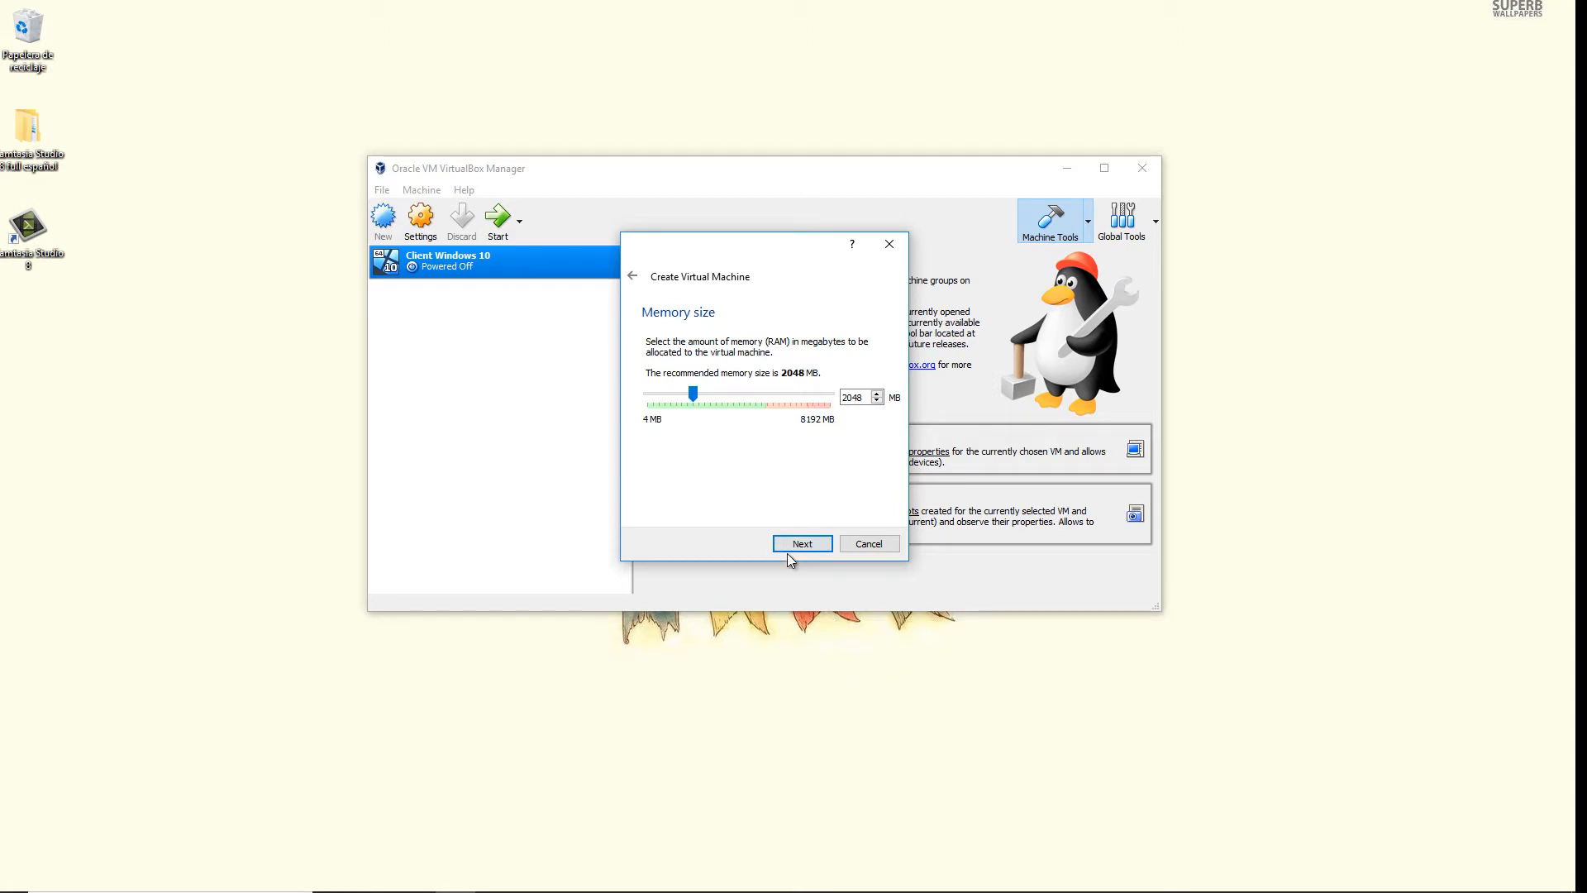
# Step: Create the virtual machine with 2048 MB of memory and a new dynamically allocated 50 GB disk named Windows Server 2016
pyautogui.click(795, 546)
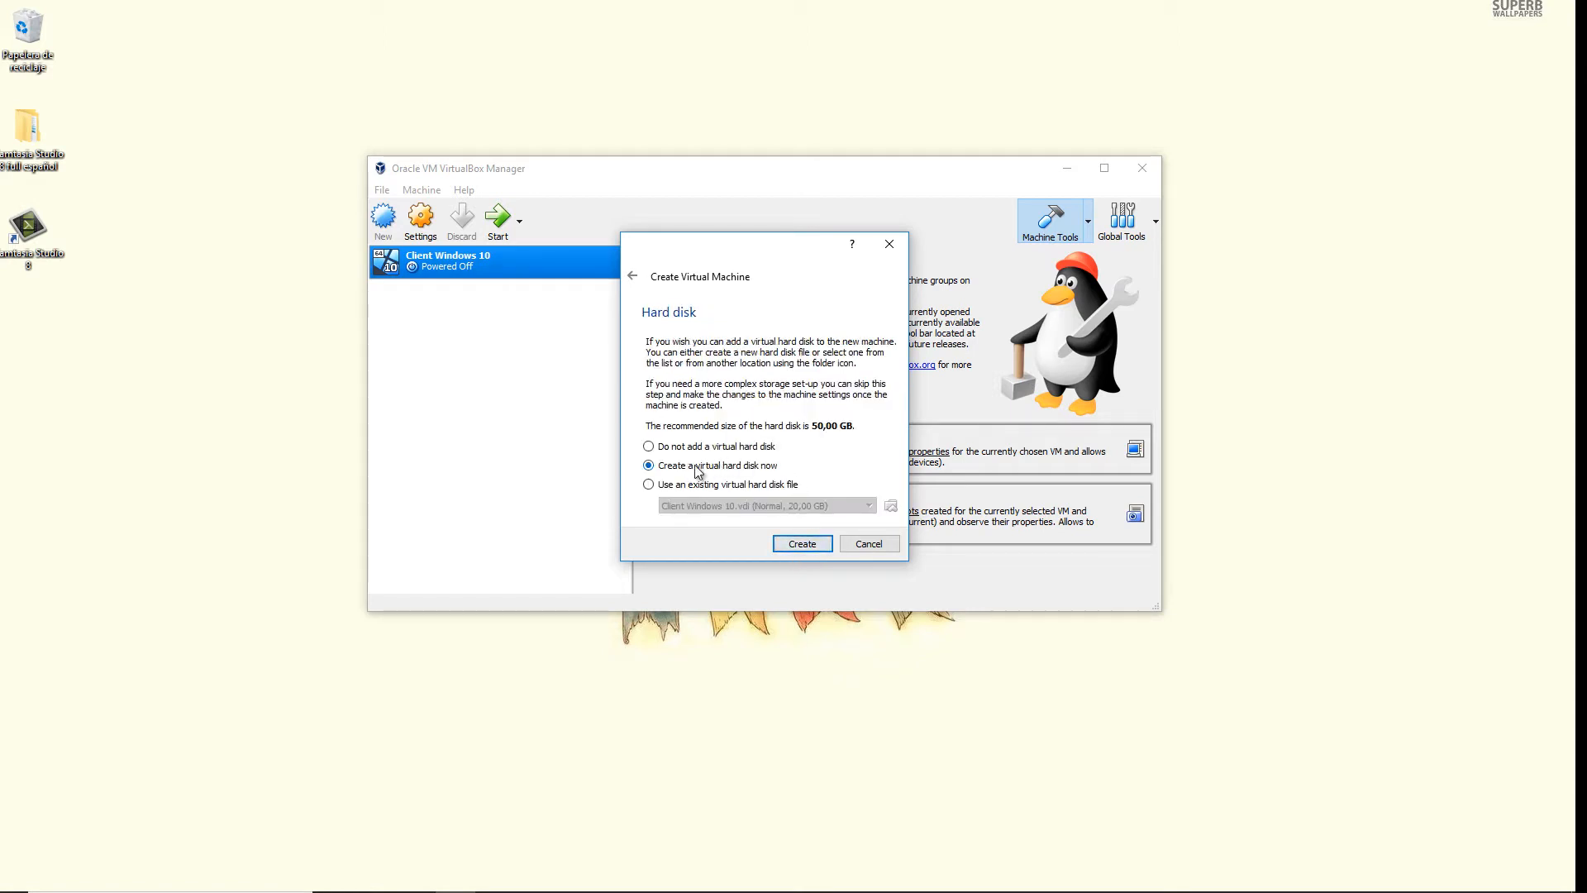
pyautogui.click(801, 544)
pyautogui.click(834, 567)
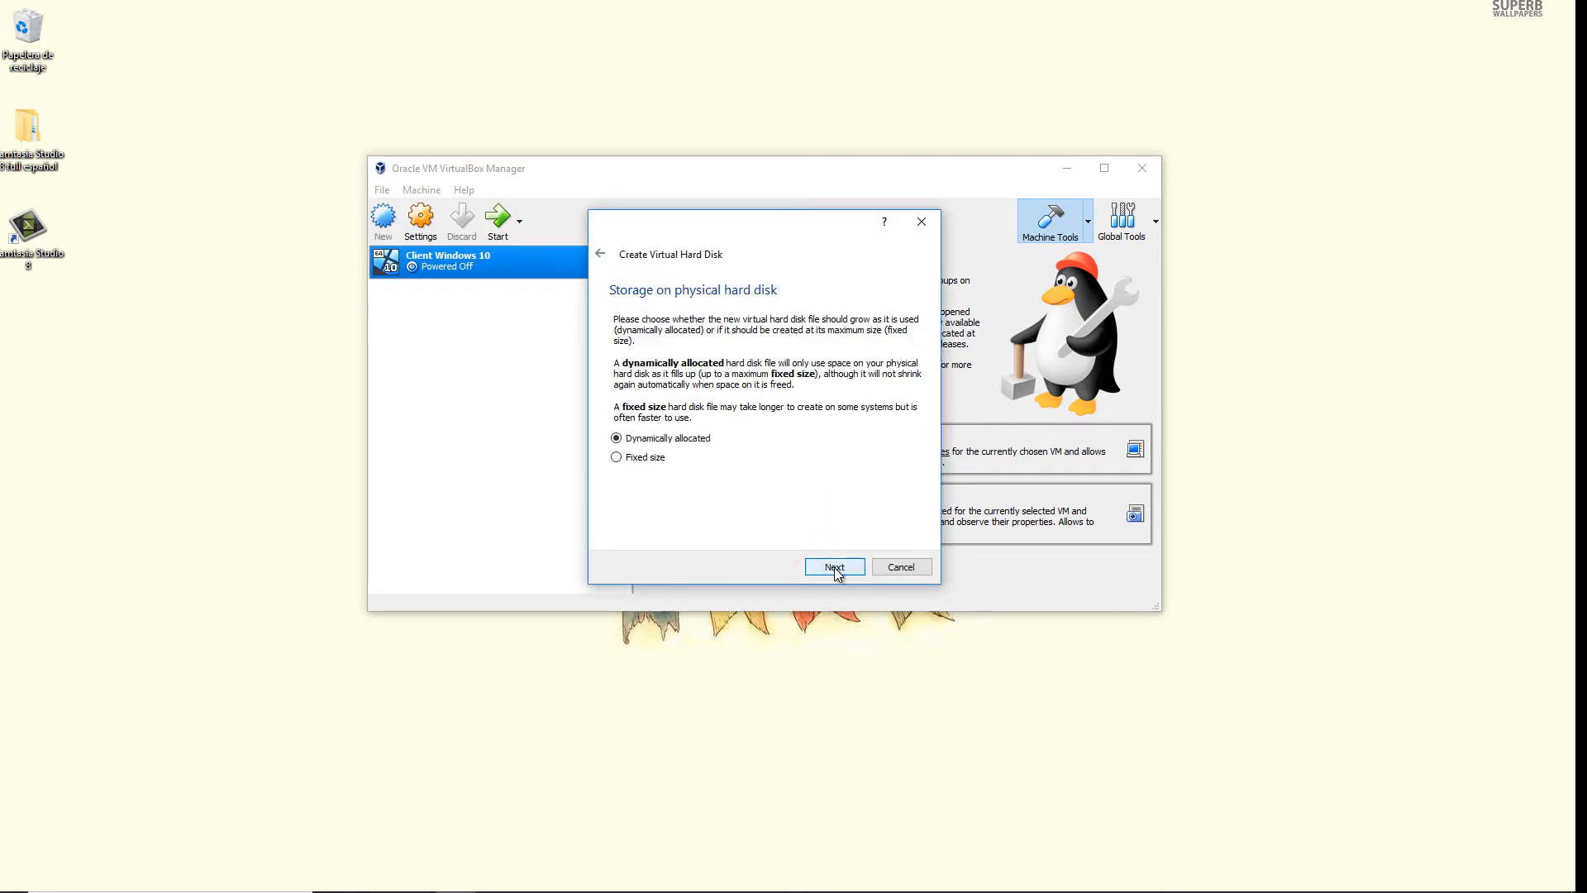
pyautogui.click(834, 567)
pyautogui.click(834, 568)
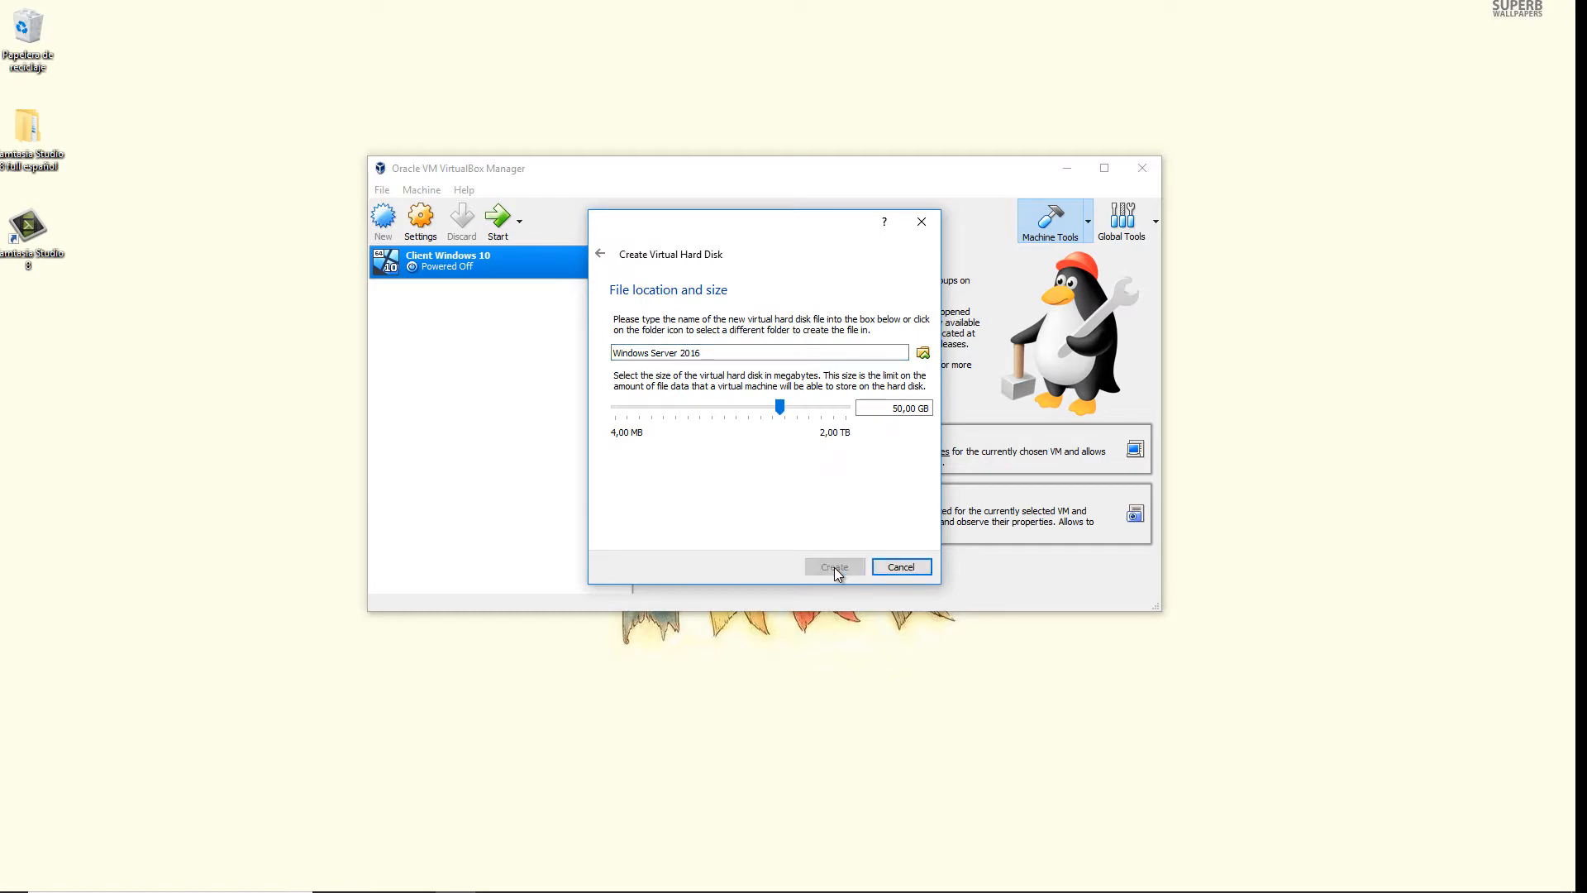
# Step: Load SVR2016.ENU.JULY2017.iso into the empty optical drive in the Windows Server 2016 machine's storage settings
pyautogui.click(421, 220)
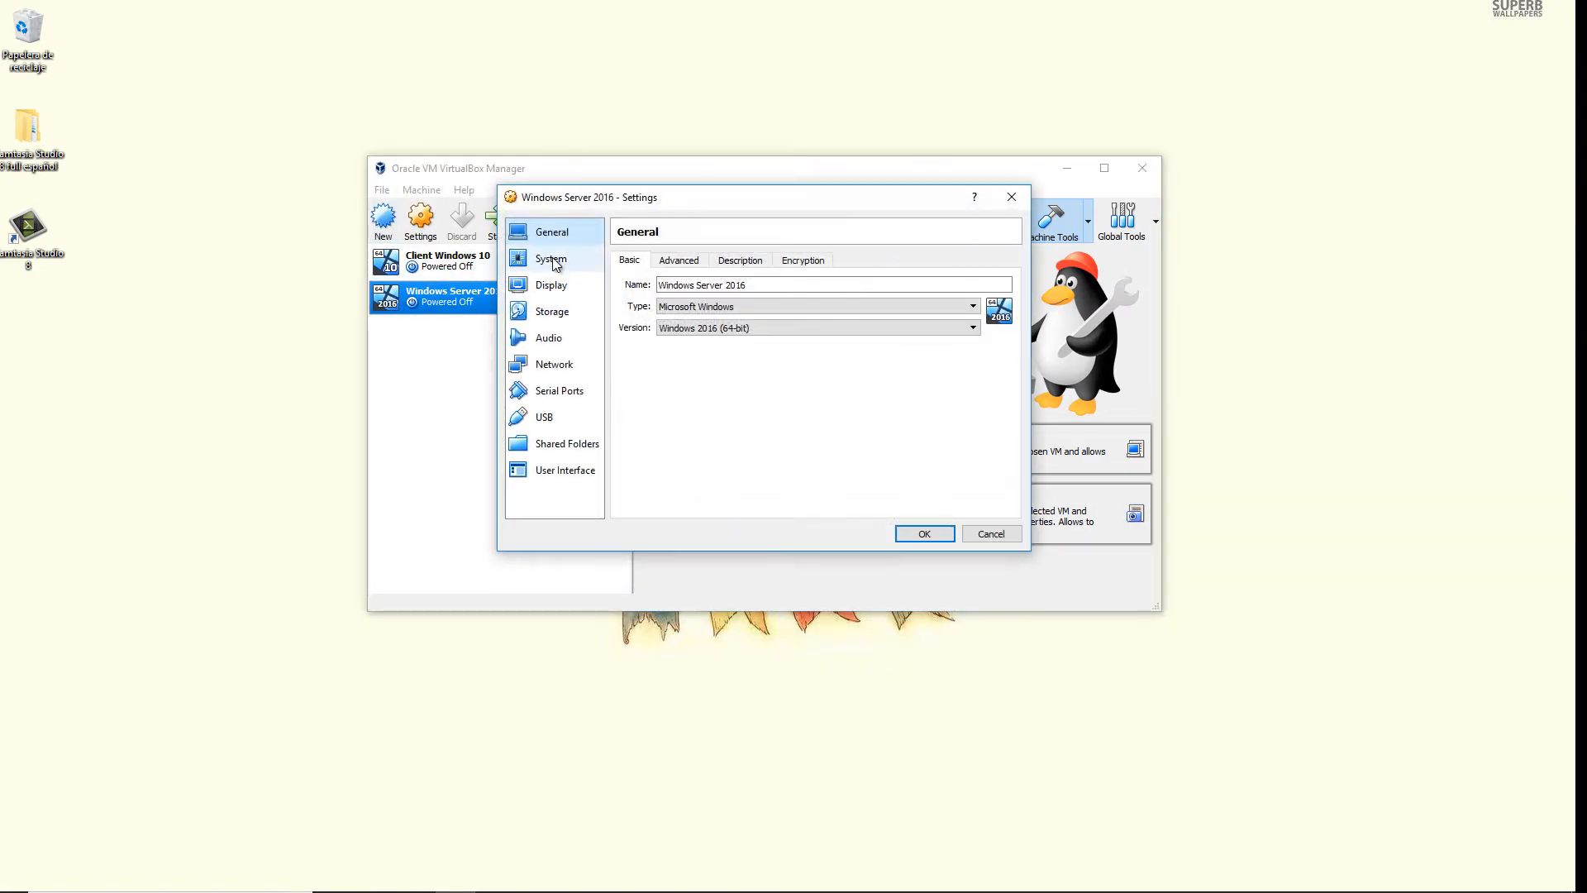
pyautogui.click(552, 312)
pyautogui.click(657, 318)
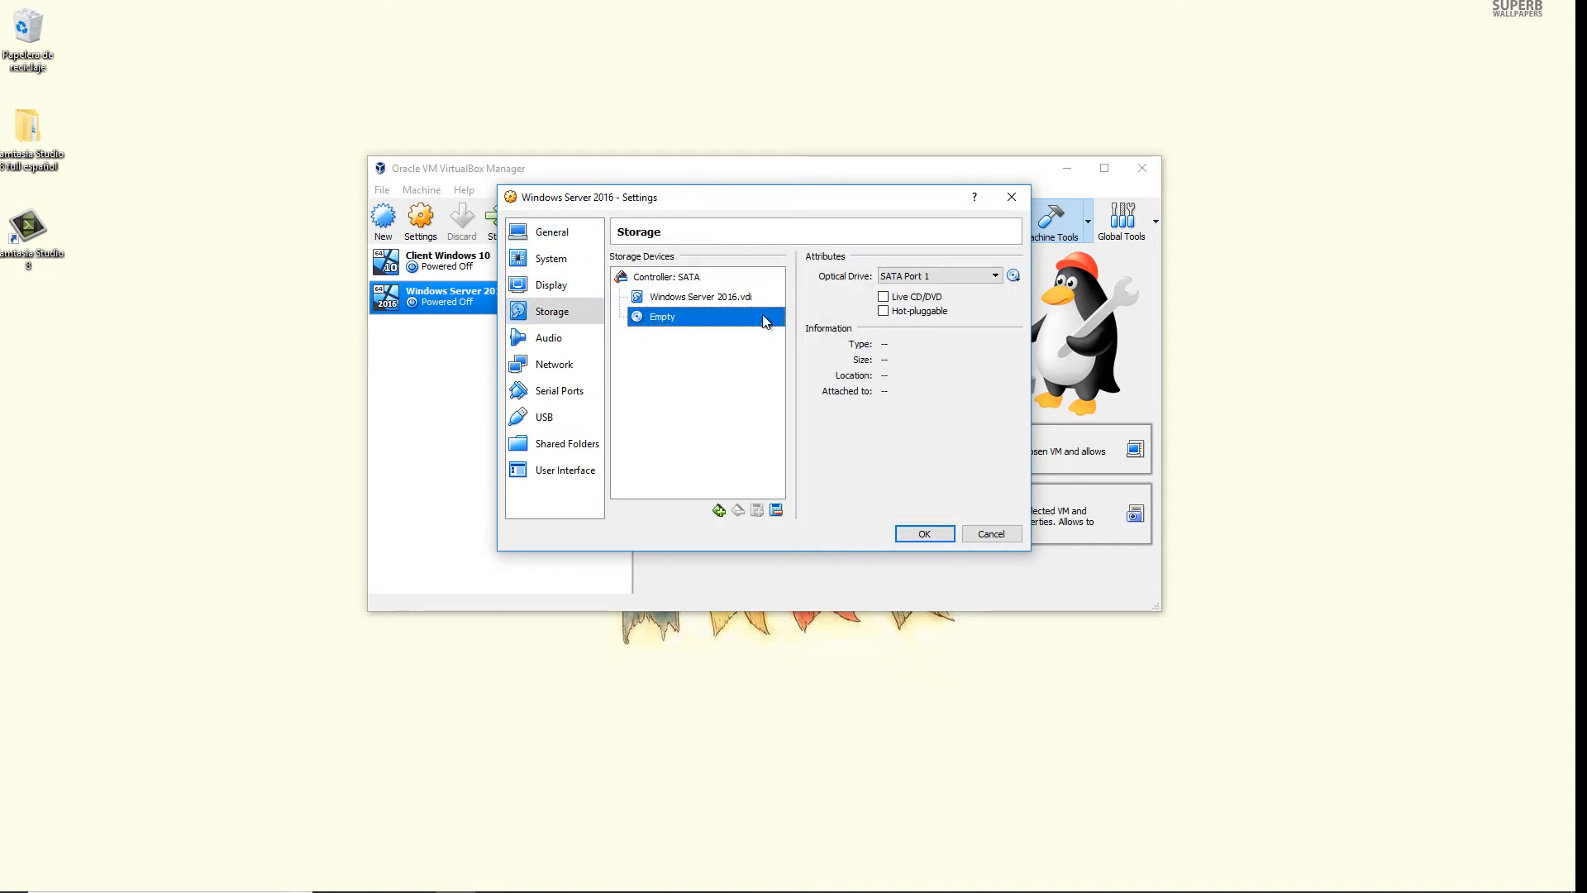
pyautogui.click(1012, 276)
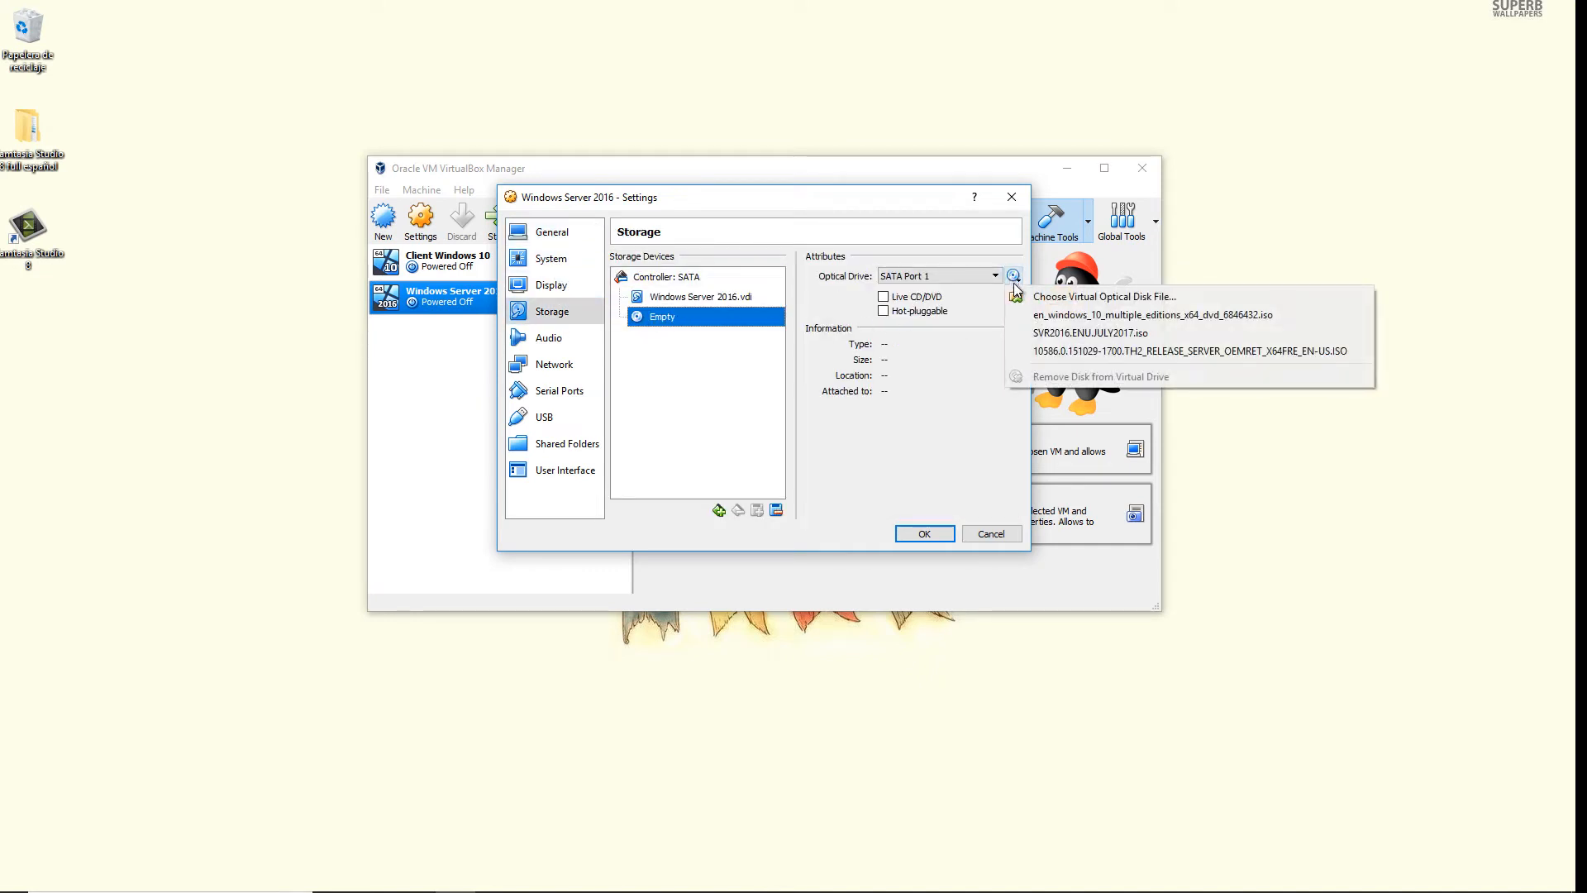
pyautogui.click(1063, 333)
# Step: Attach network adapter 1 to Internal Network, save the settings and start the Windows Server 2016 virtual machine
pyautogui.click(554, 364)
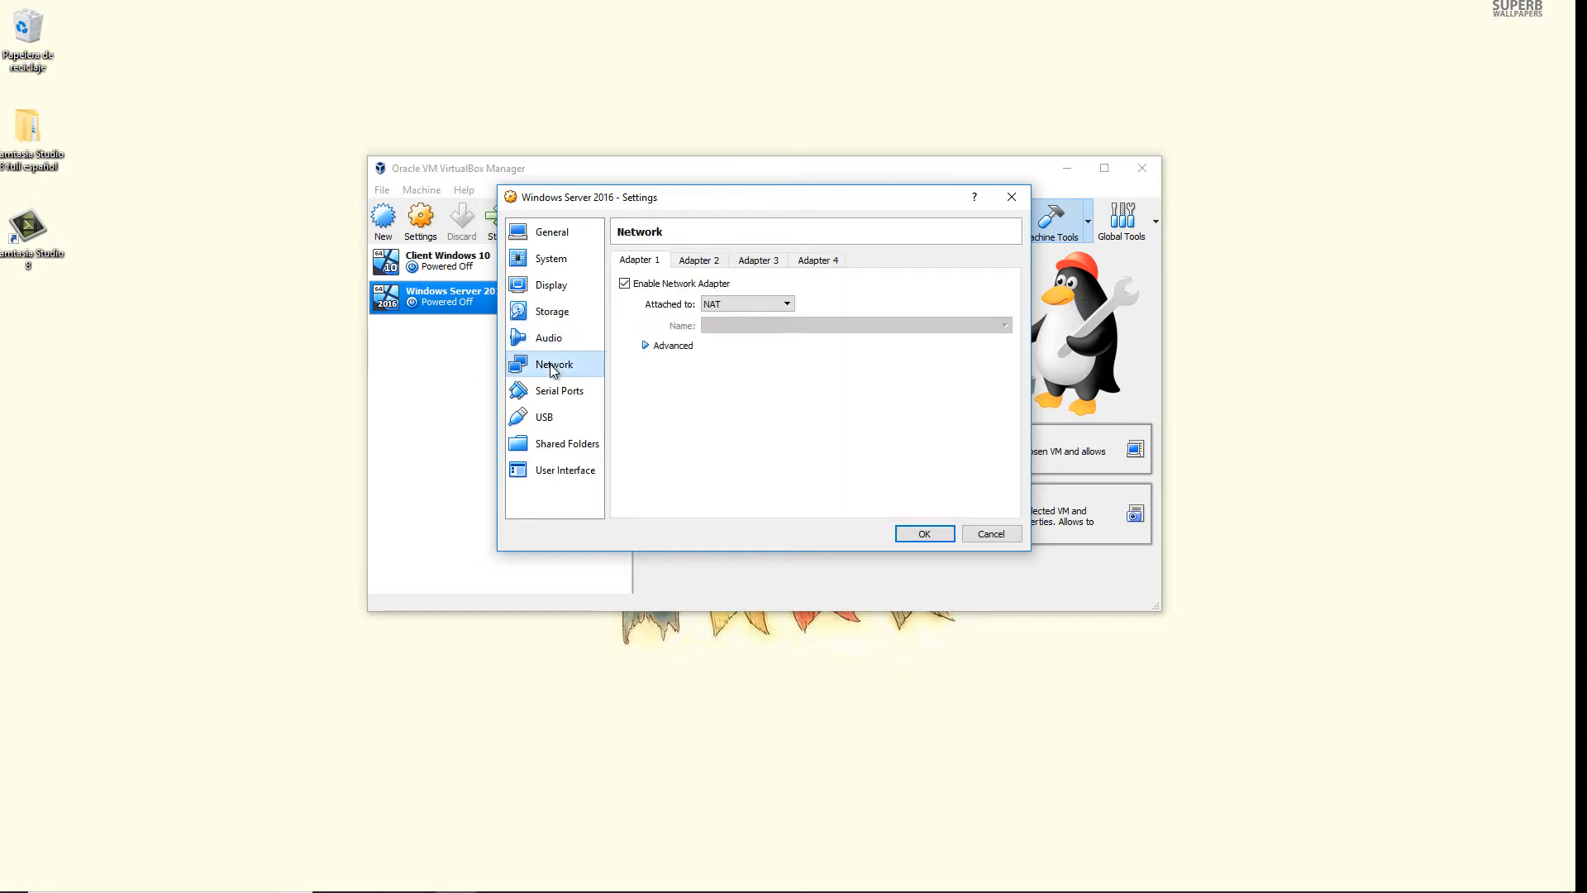
pyautogui.click(736, 304)
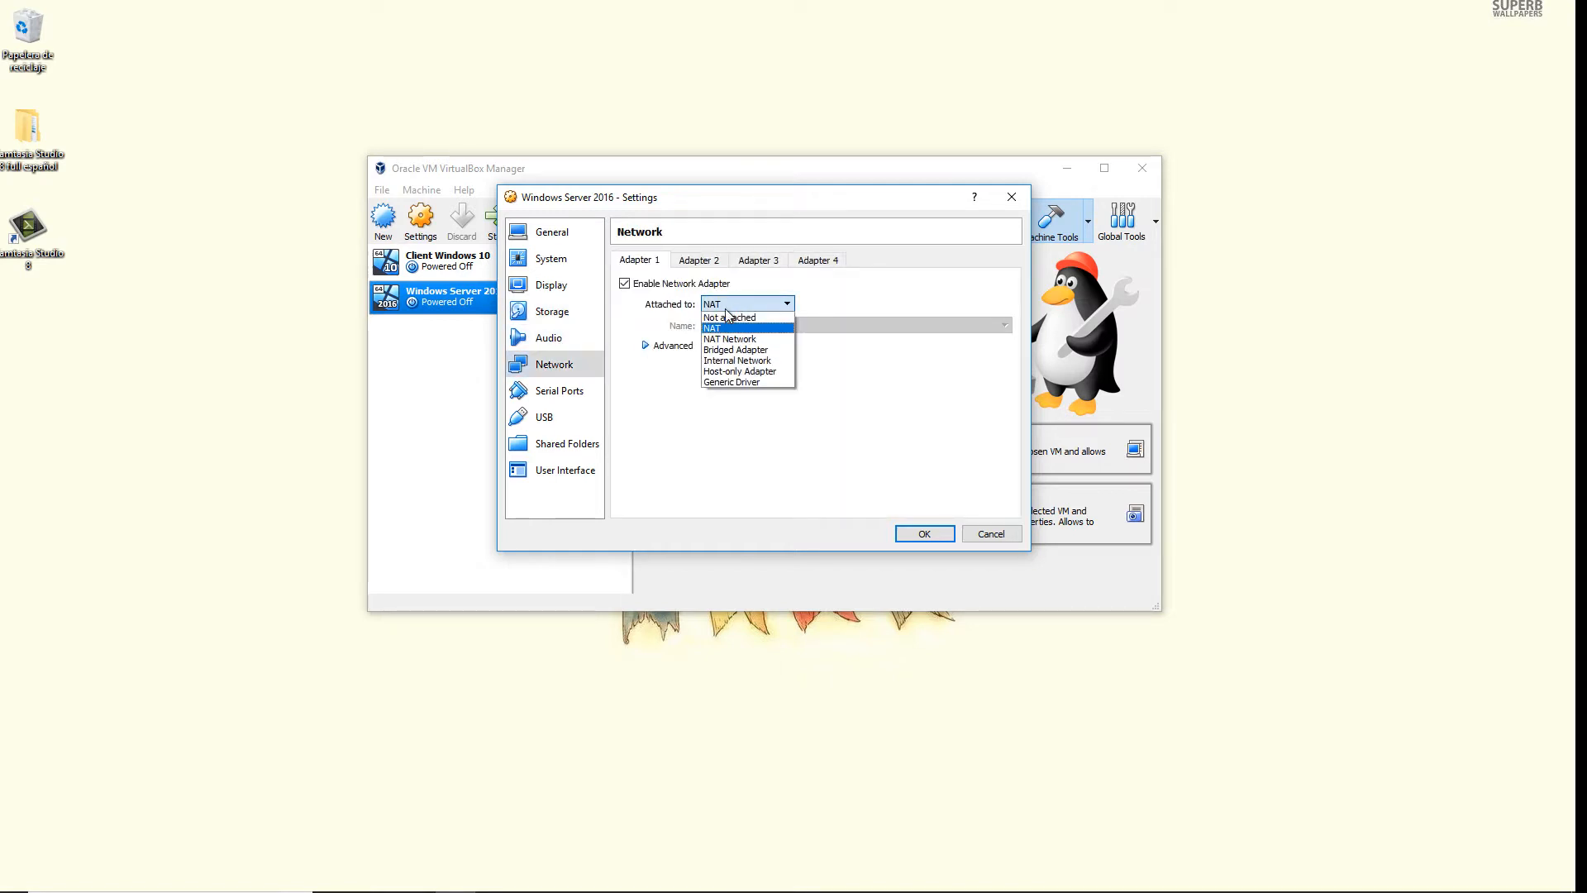
pyautogui.click(747, 370)
pyautogui.click(671, 346)
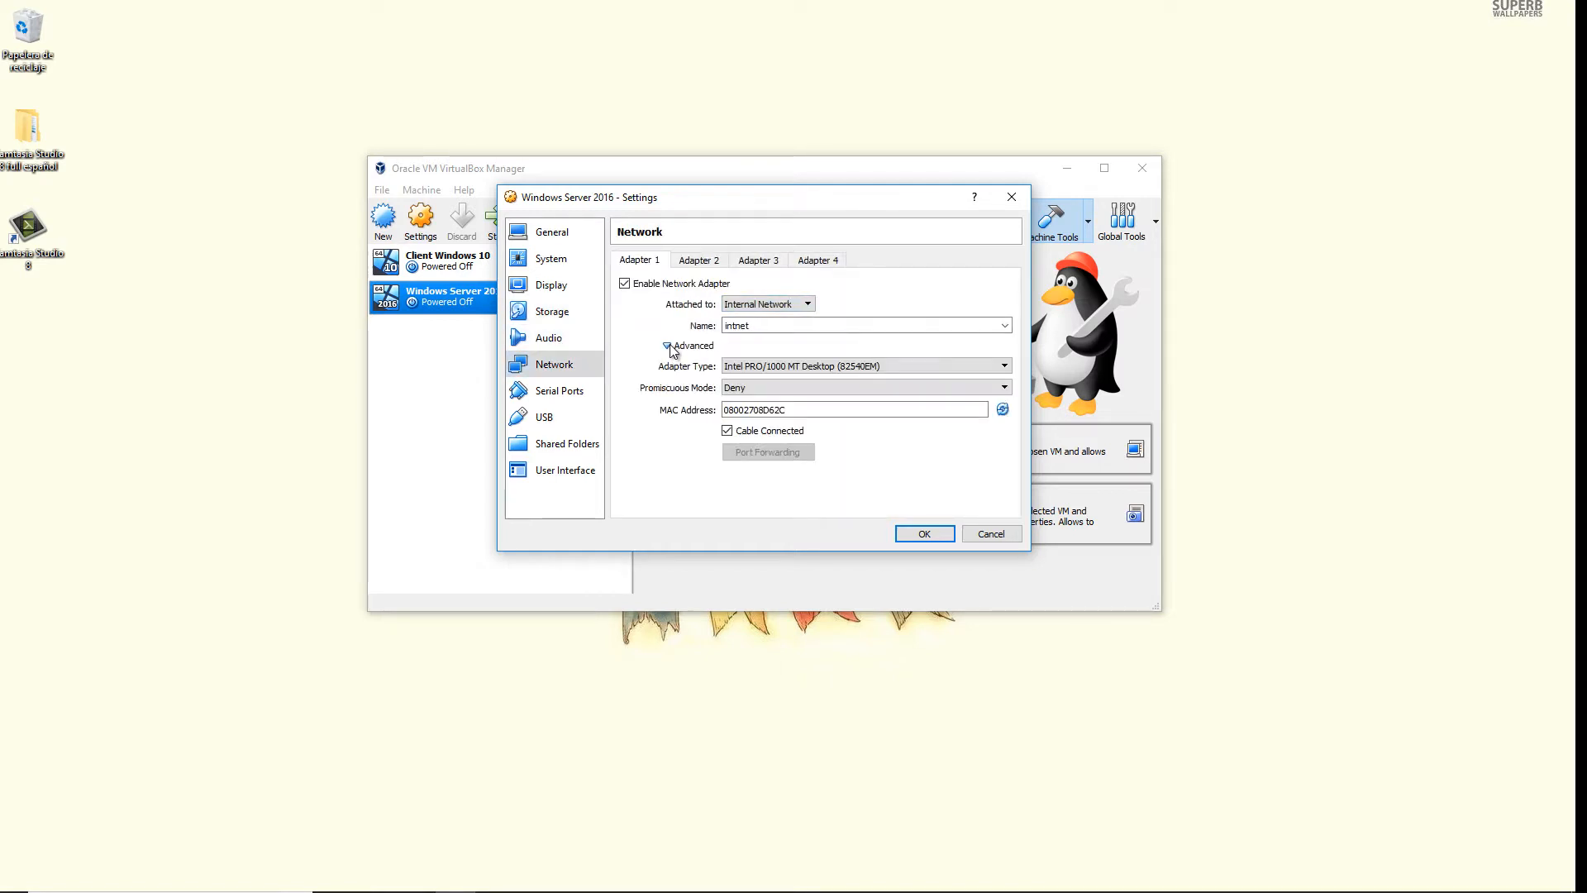
pyautogui.click(671, 346)
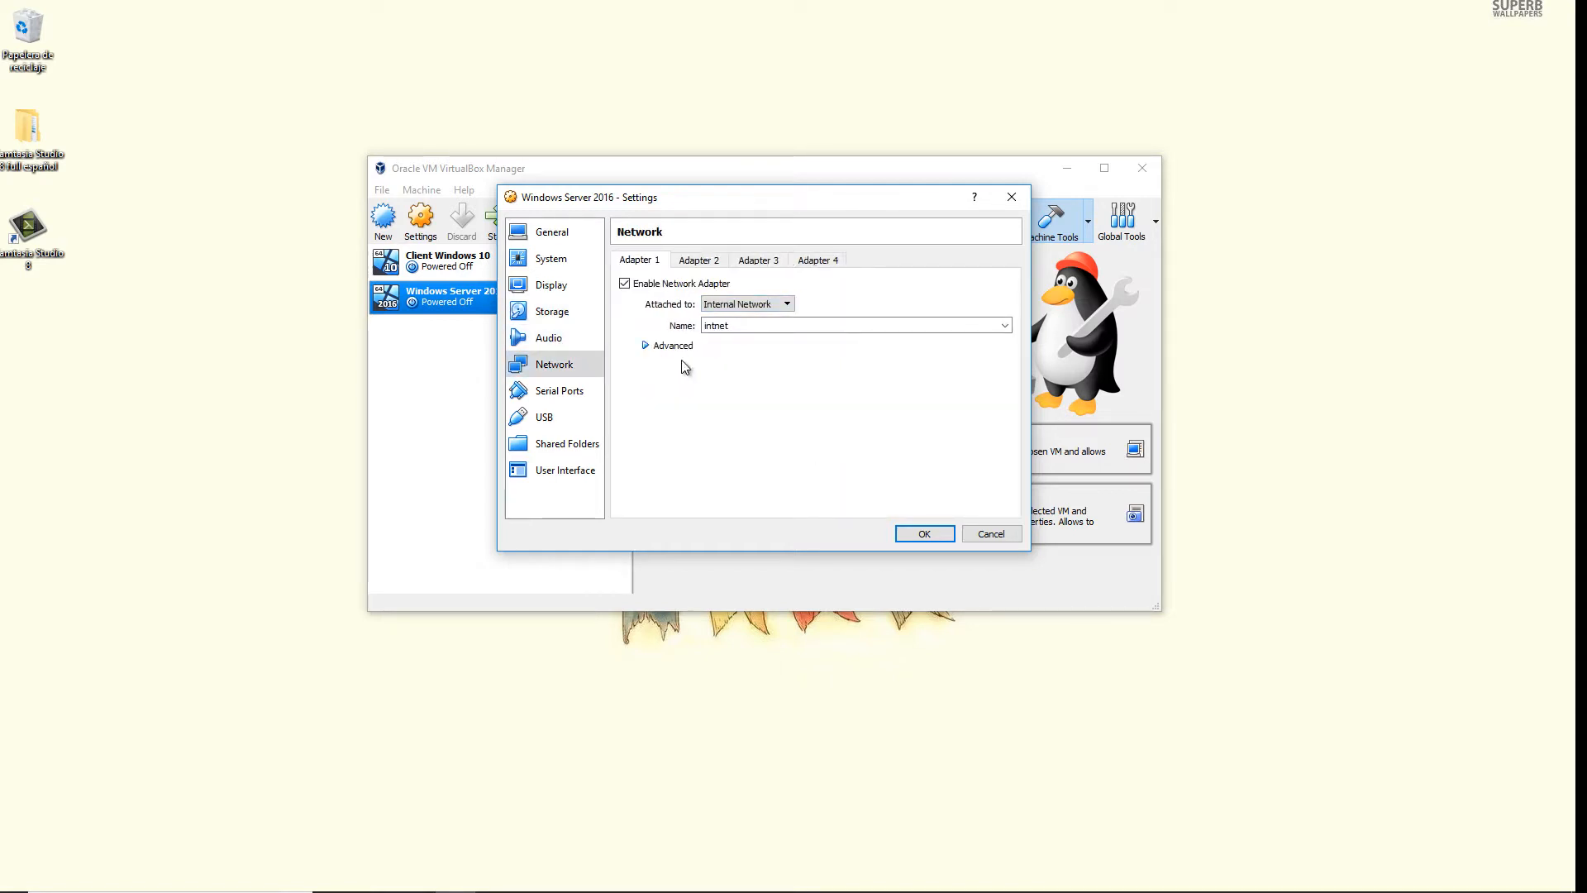
pyautogui.click(924, 534)
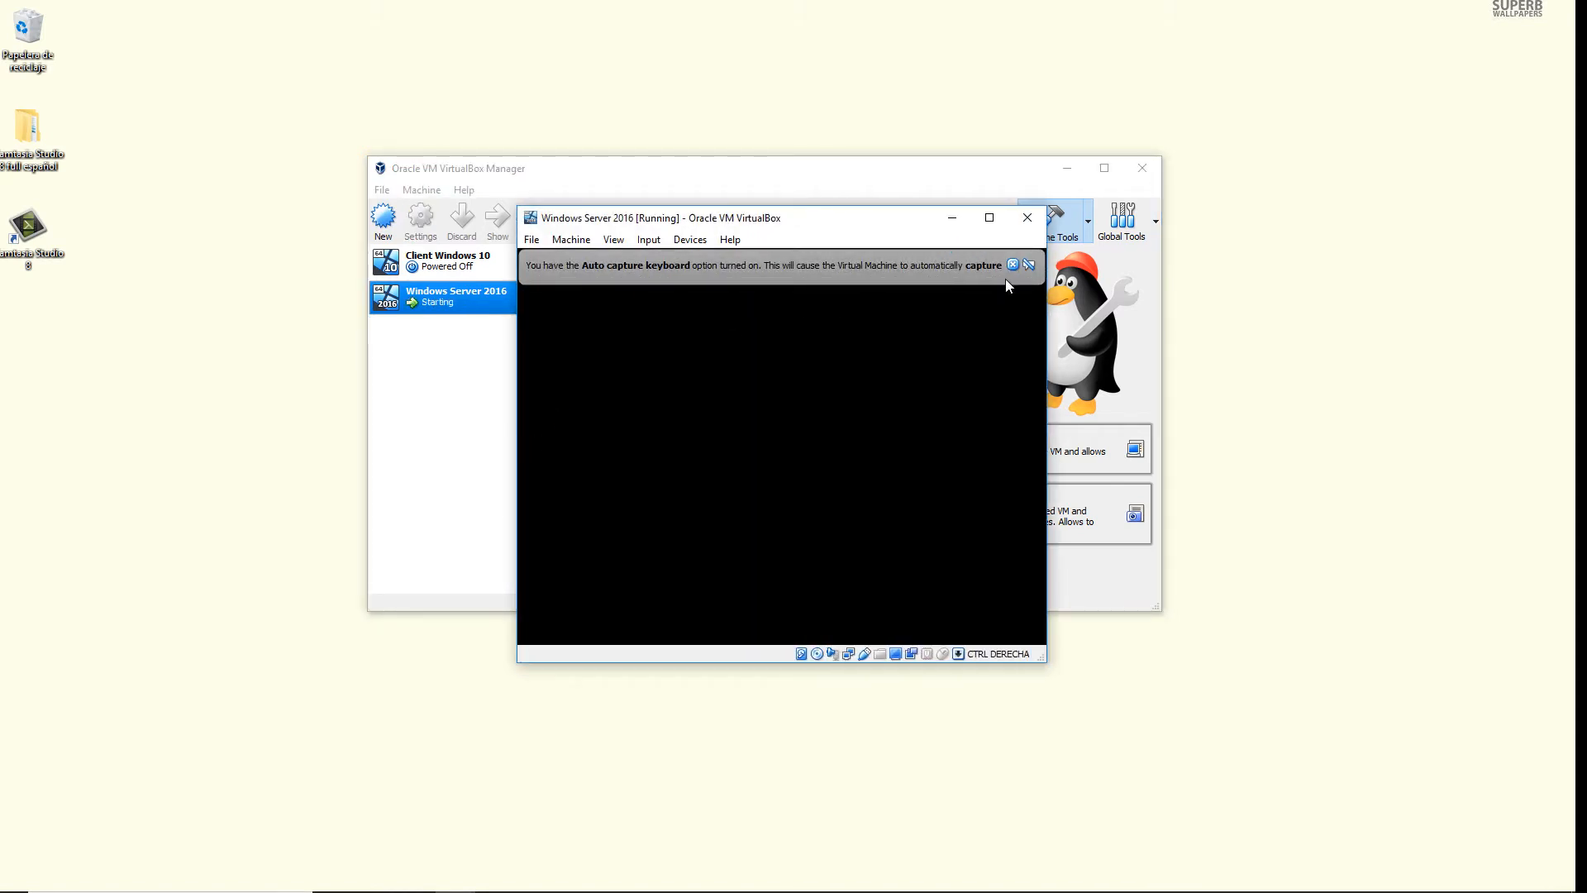
# Step: Dismiss the keyboard capture and mouse integration notices and move the virtual machine's window to the middle of the desktop
pyautogui.click(1008, 266)
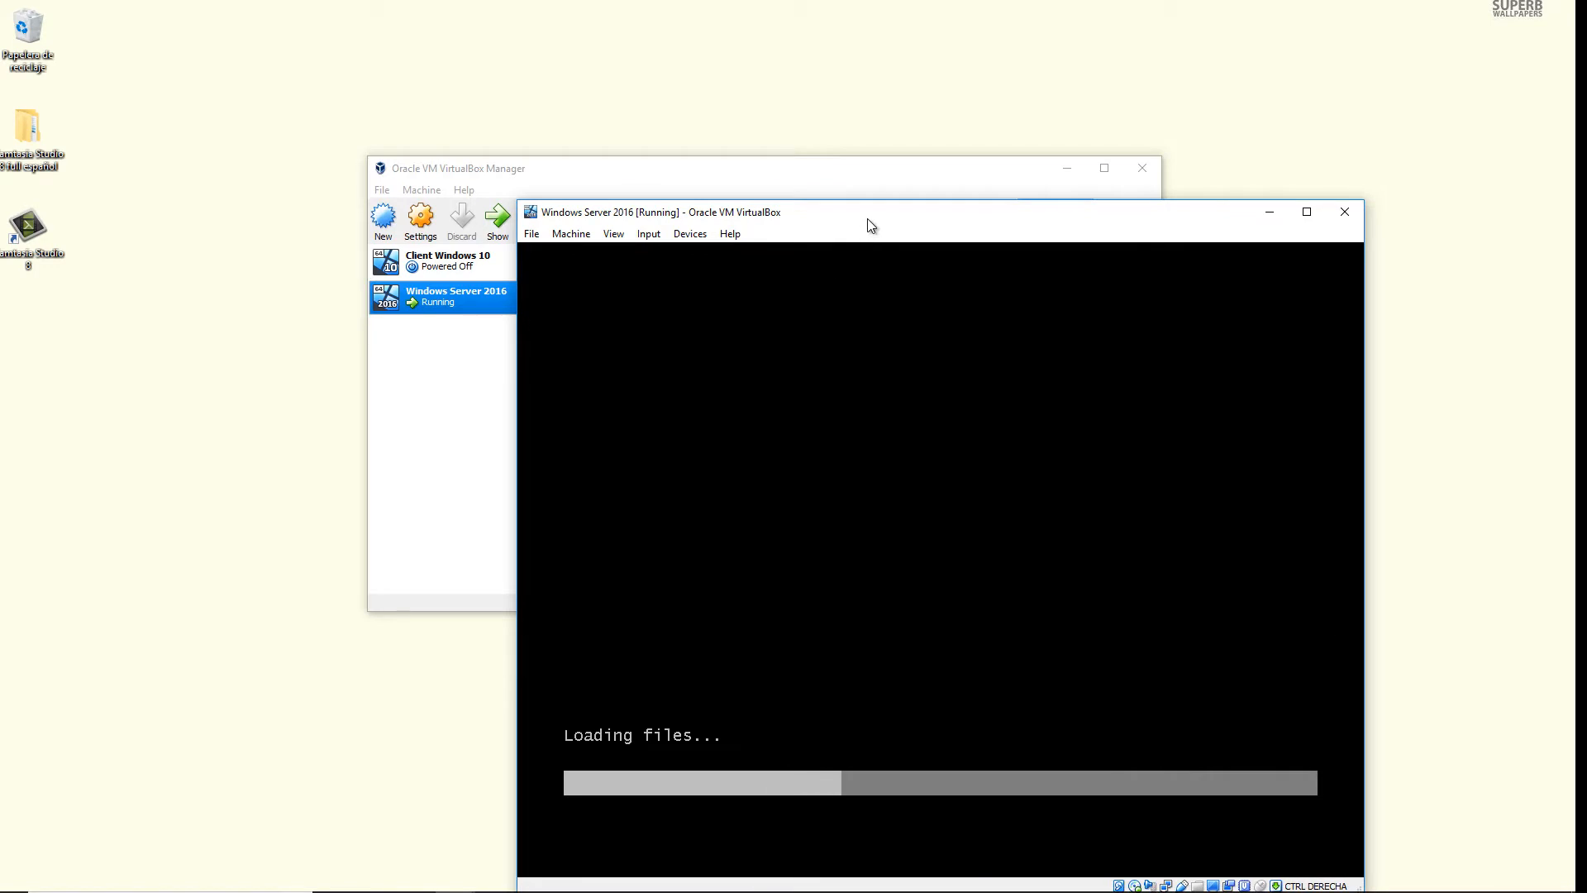
pyautogui.moveTo(870, 221); pyautogui.dragTo(715, 177)
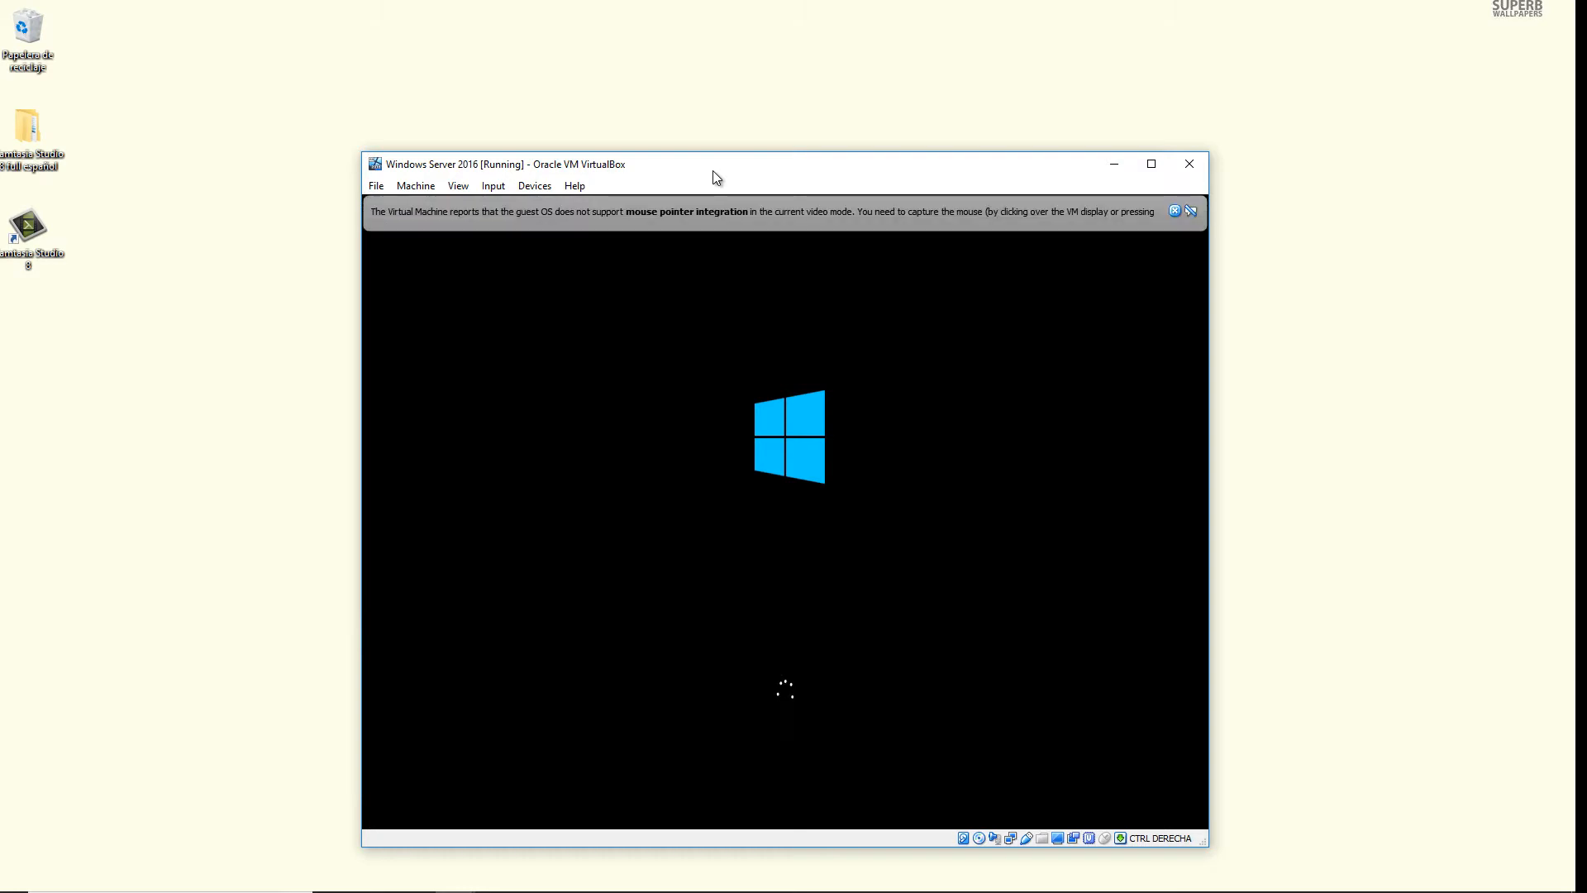
pyautogui.click(1174, 211)
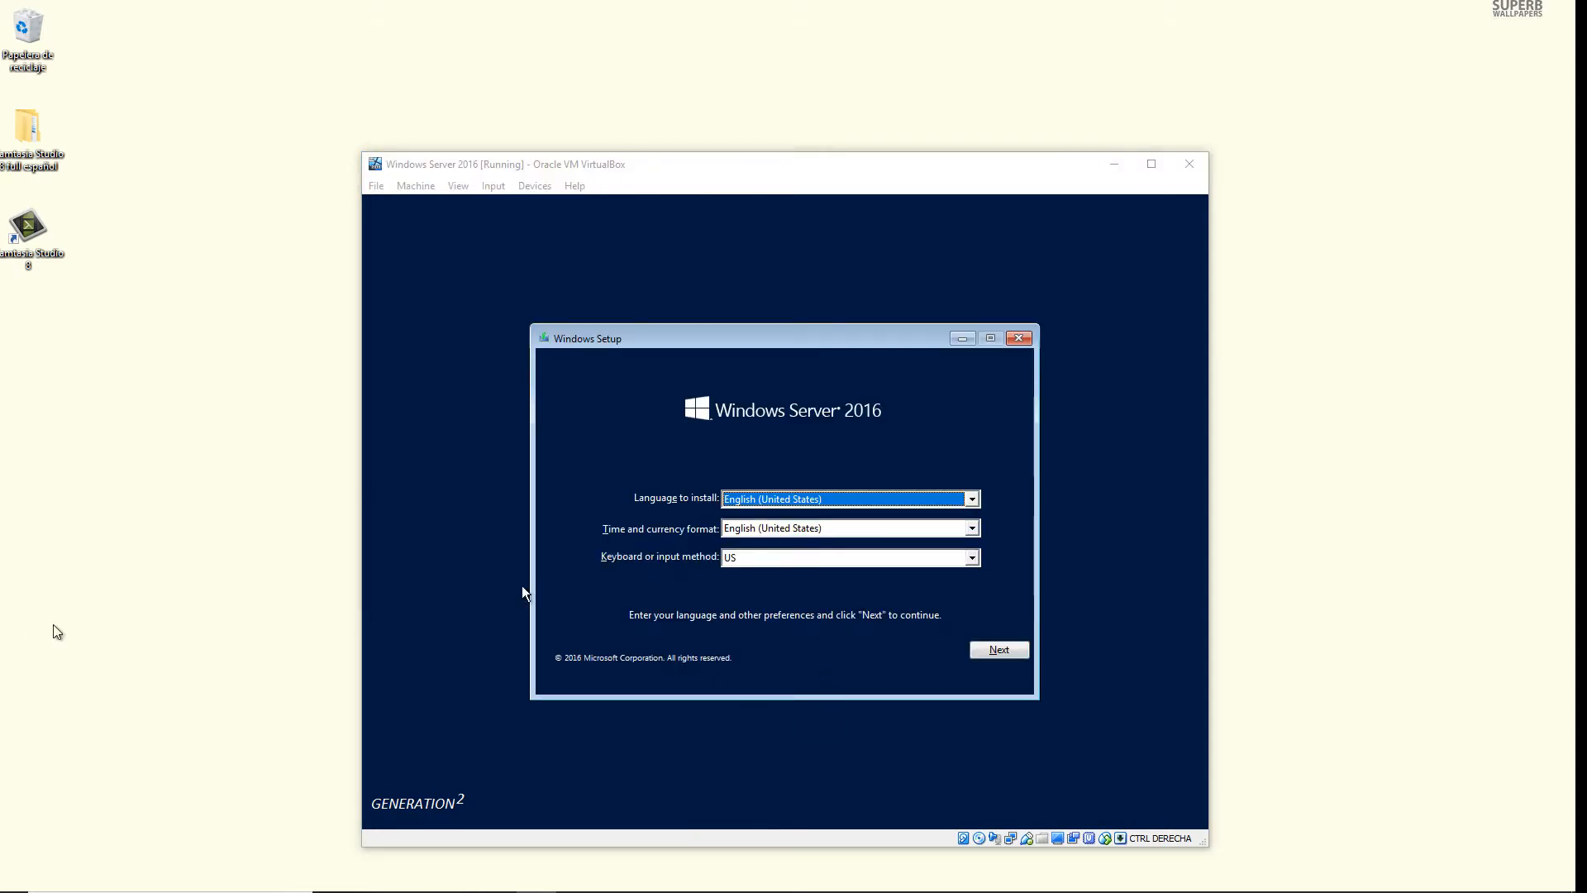
# Step: Set the keyboard input method to Spanish and start the Windows Server 2016 installation
pyautogui.click(860, 557)
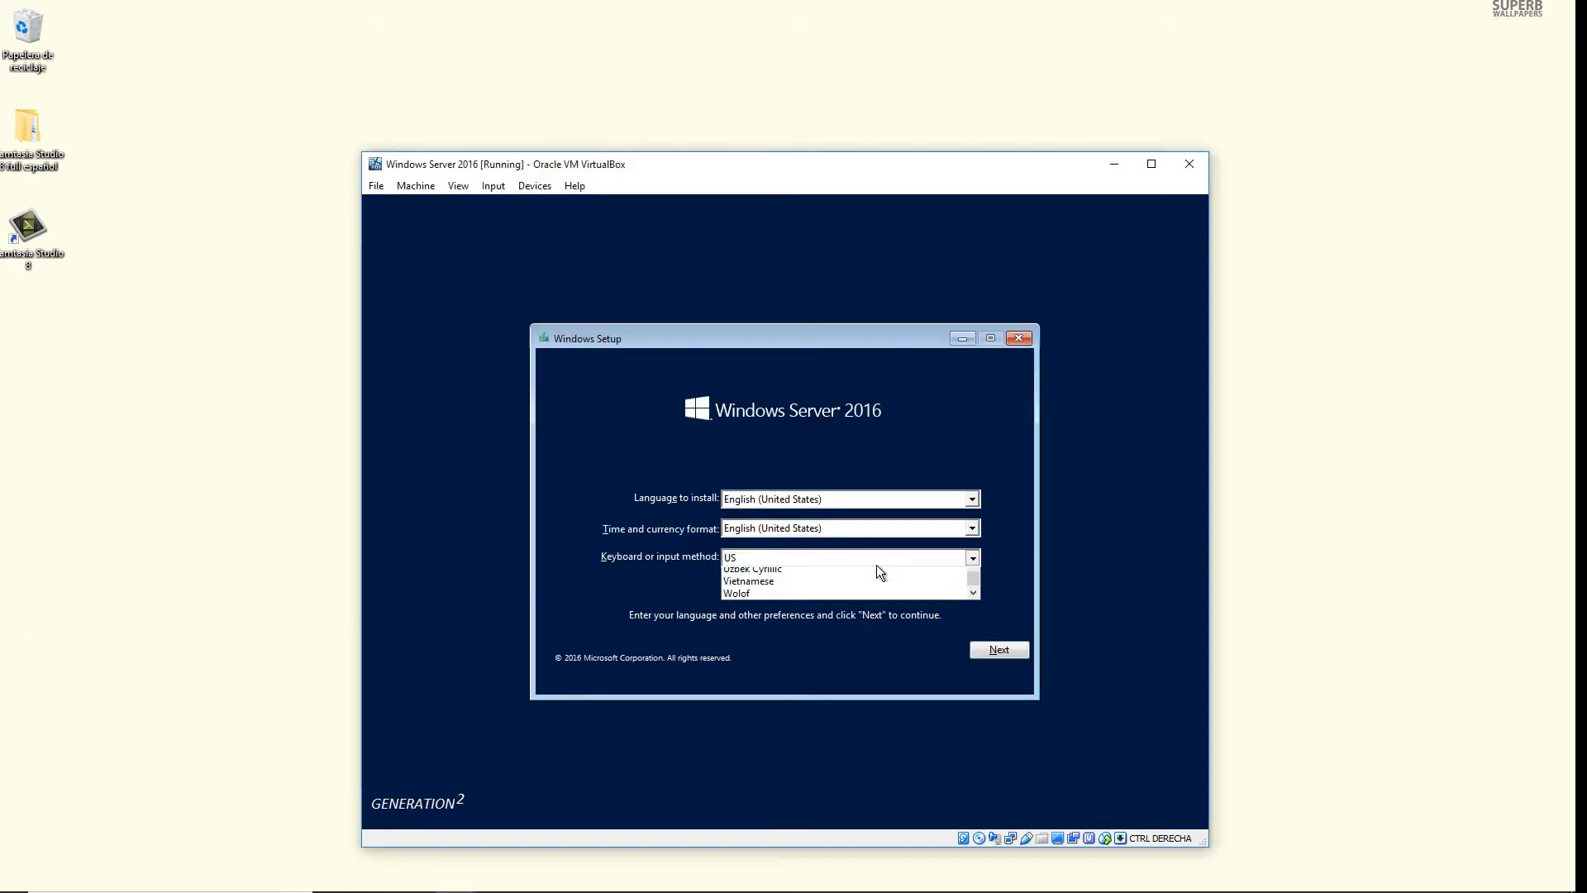
pyautogui.scroll(10, 855, 558)
pyautogui.scroll(12, 835, 572)
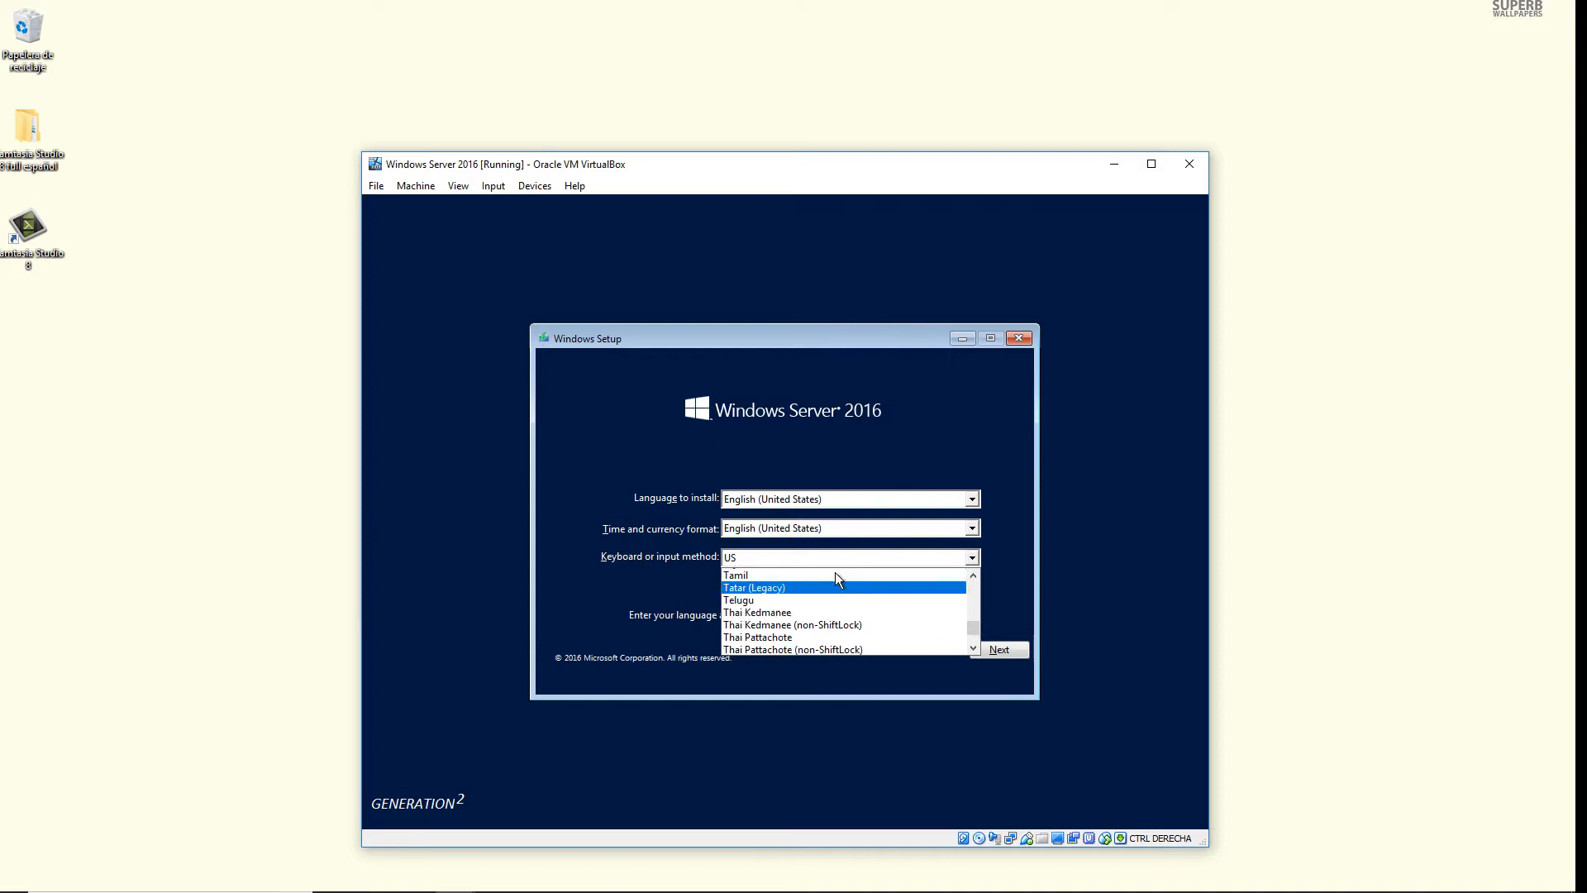
pyautogui.scroll(-1, 793, 620)
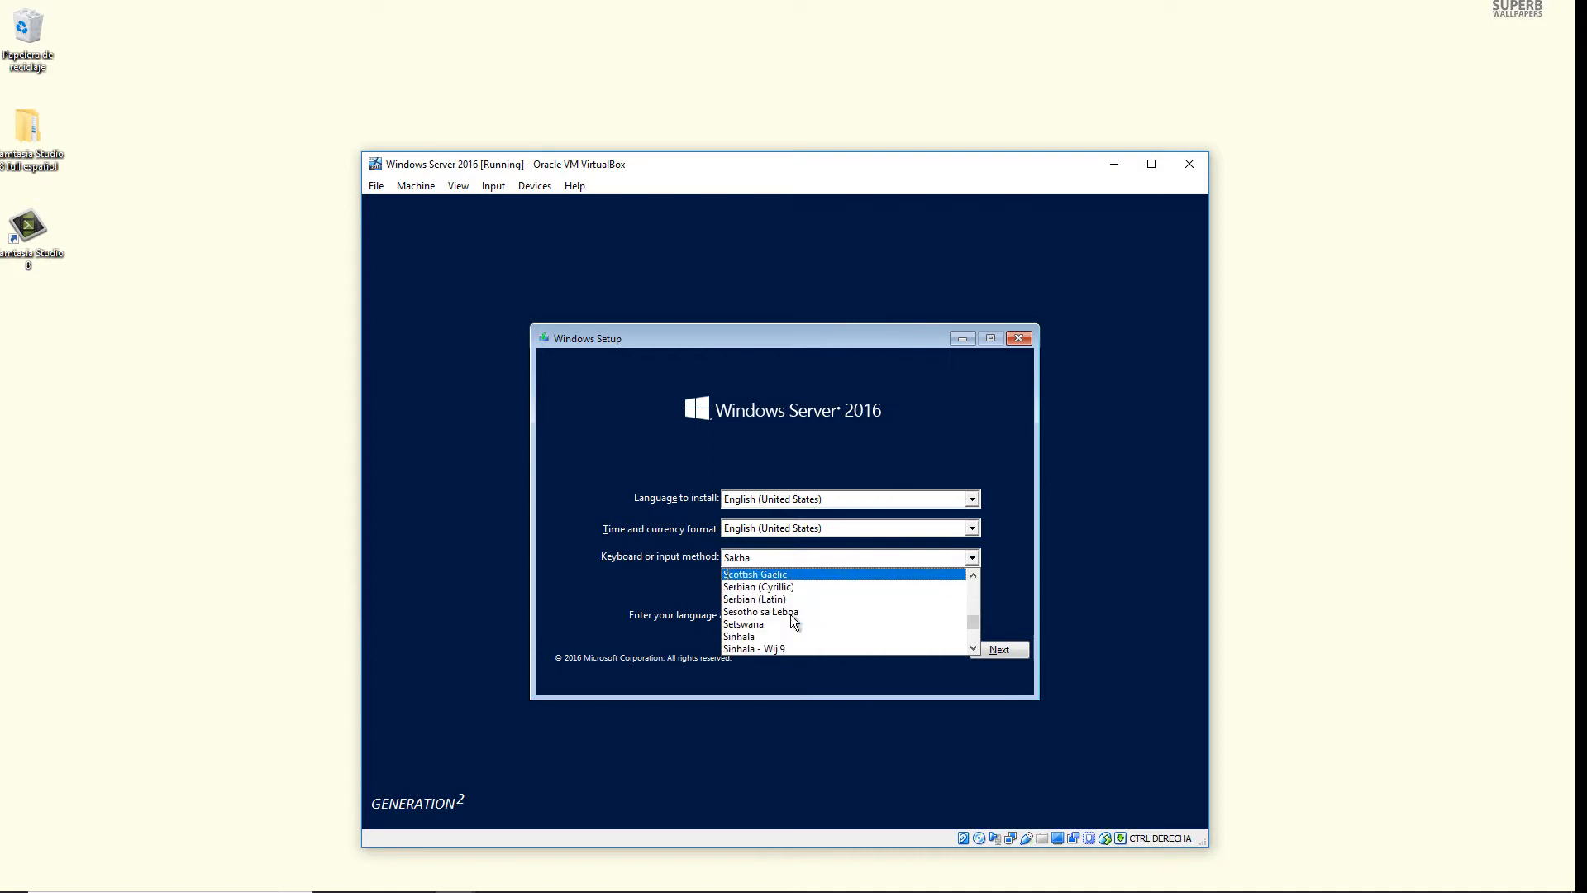
pyautogui.scroll(-3, 790, 615)
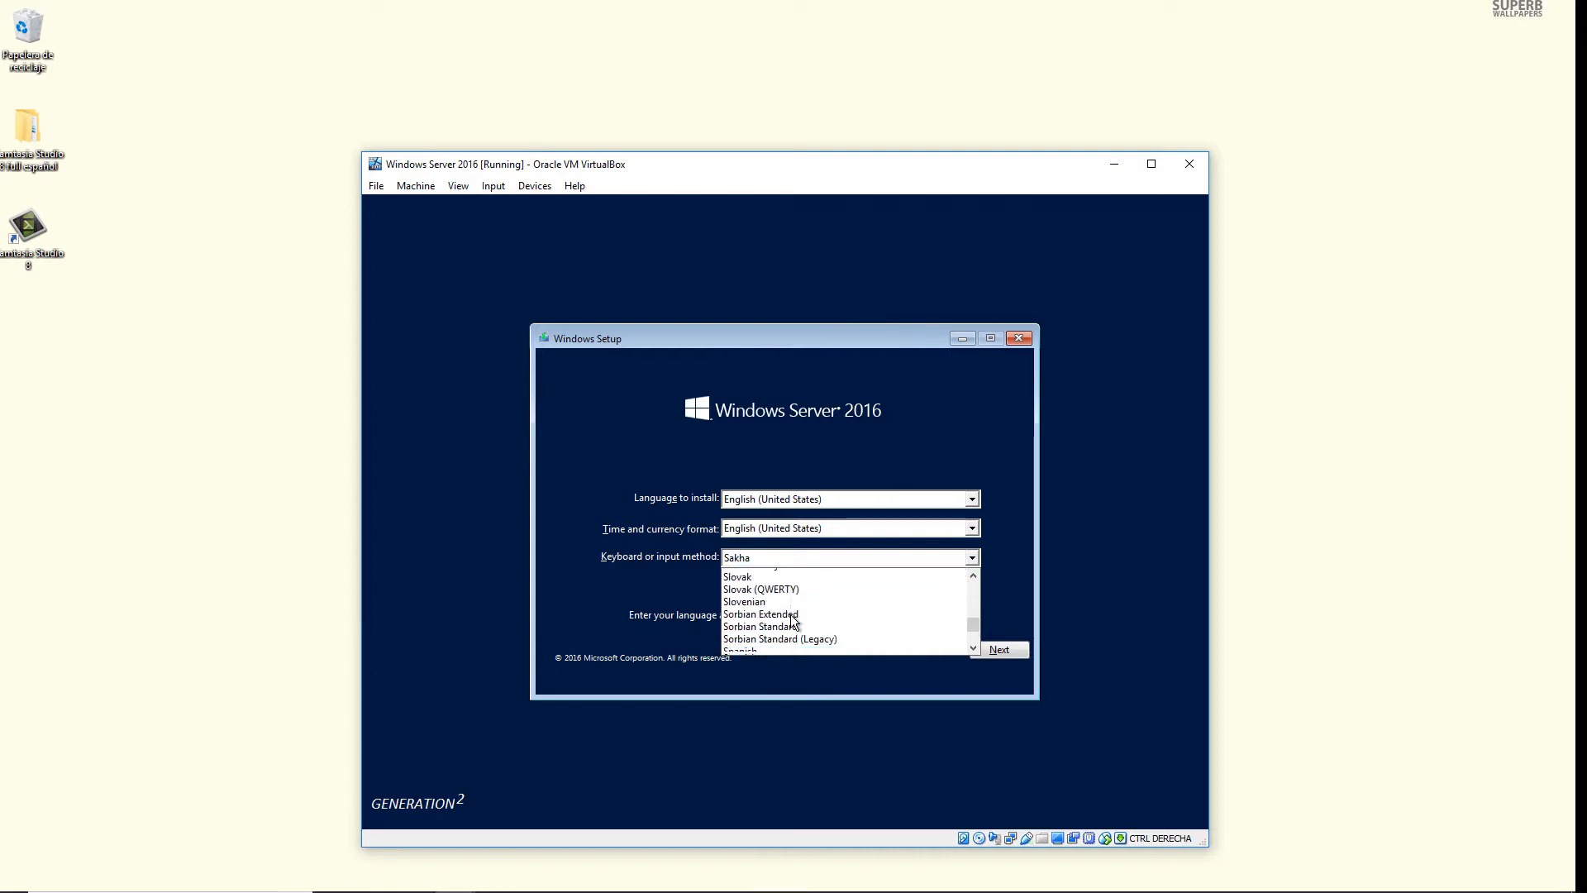
pyautogui.click(762, 624)
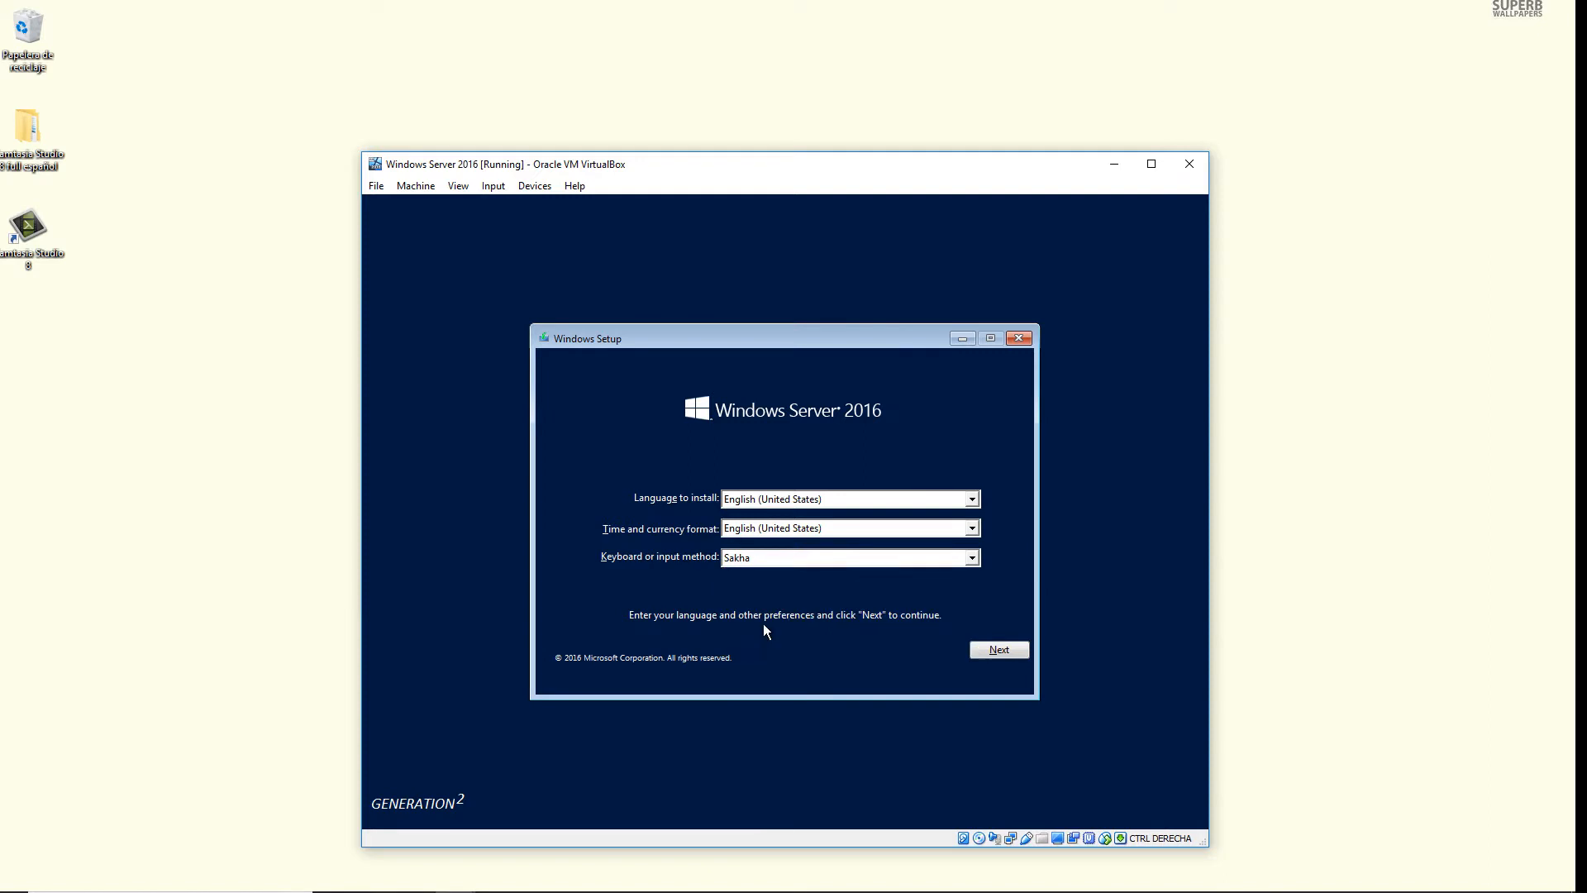
pyautogui.click(1000, 650)
pyautogui.click(810, 524)
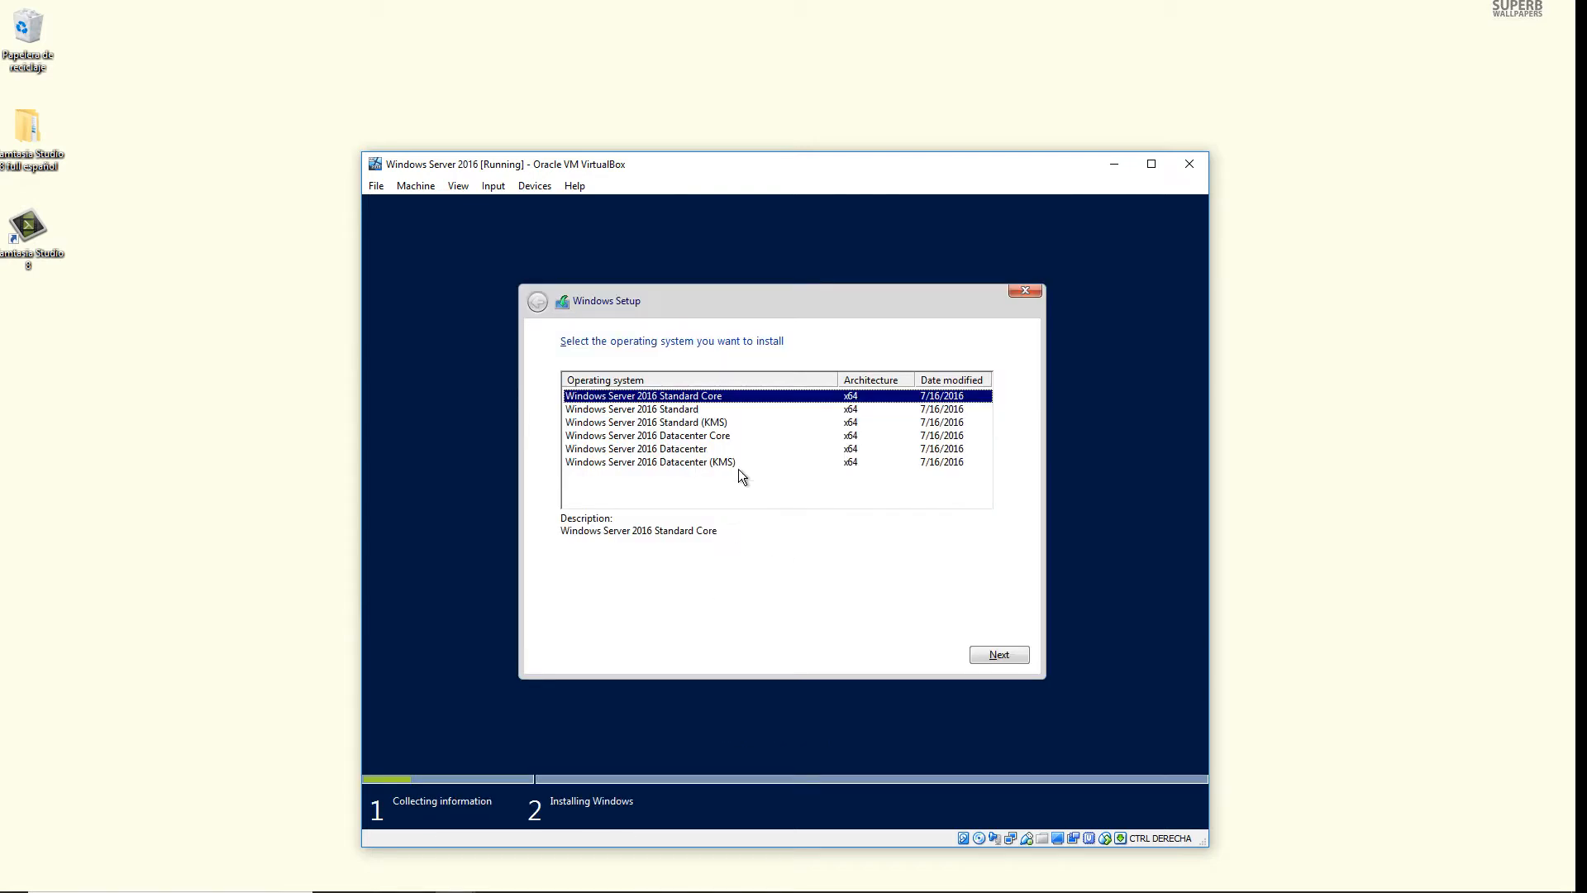
# Step: Choose the Windows Server 2016 Standard (KMS) edition and accept the license terms
pyautogui.click(681, 412)
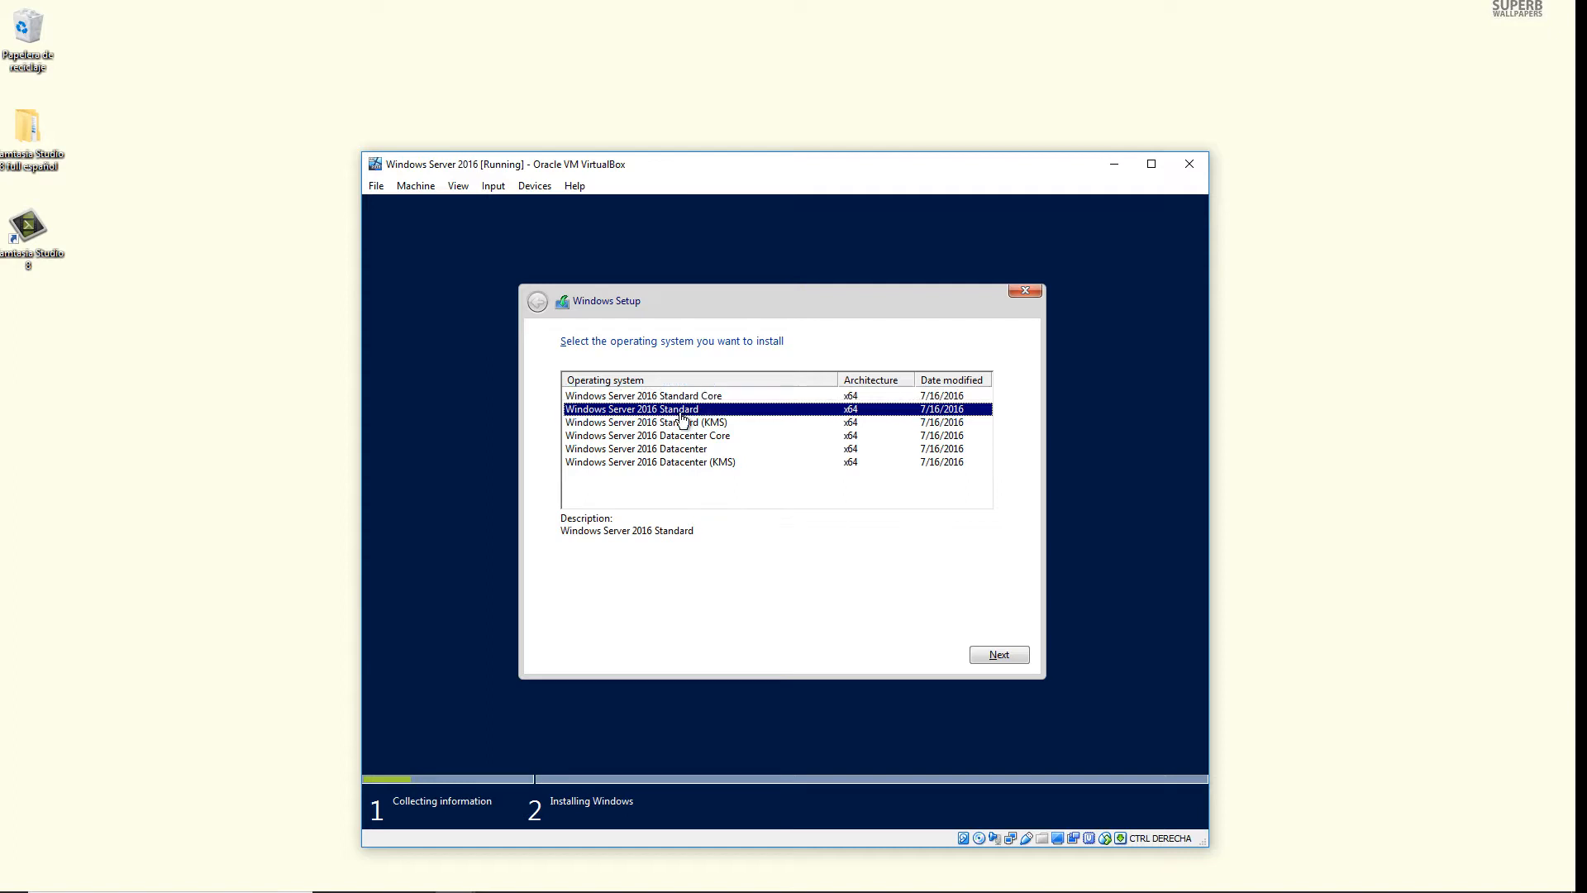
pyautogui.click(725, 424)
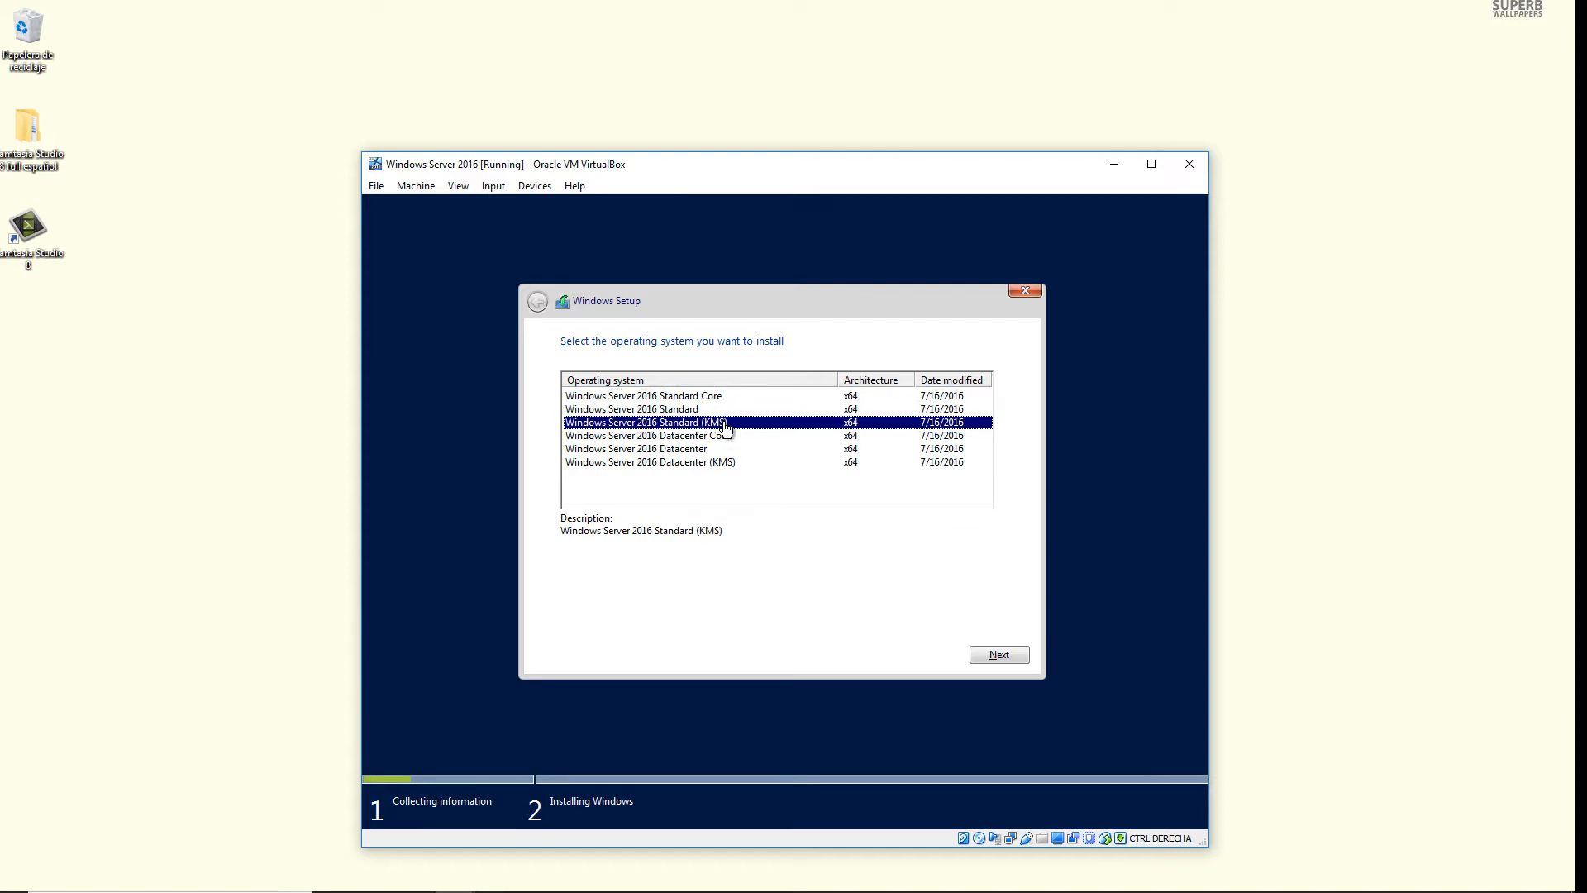
pyautogui.click(1013, 653)
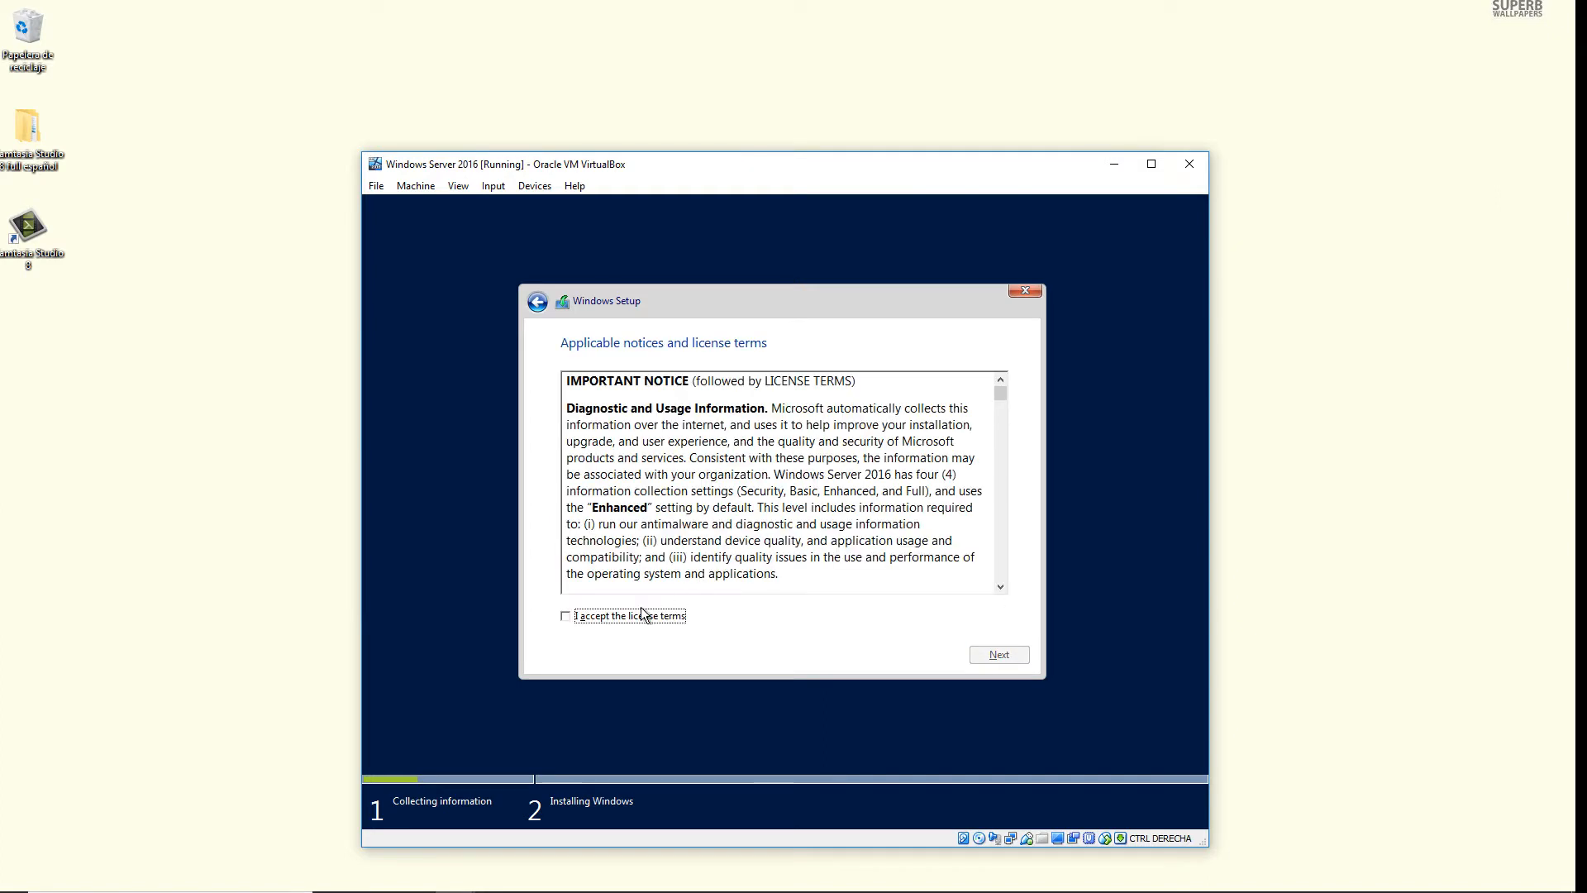
pyautogui.click(672, 617)
pyautogui.click(1000, 660)
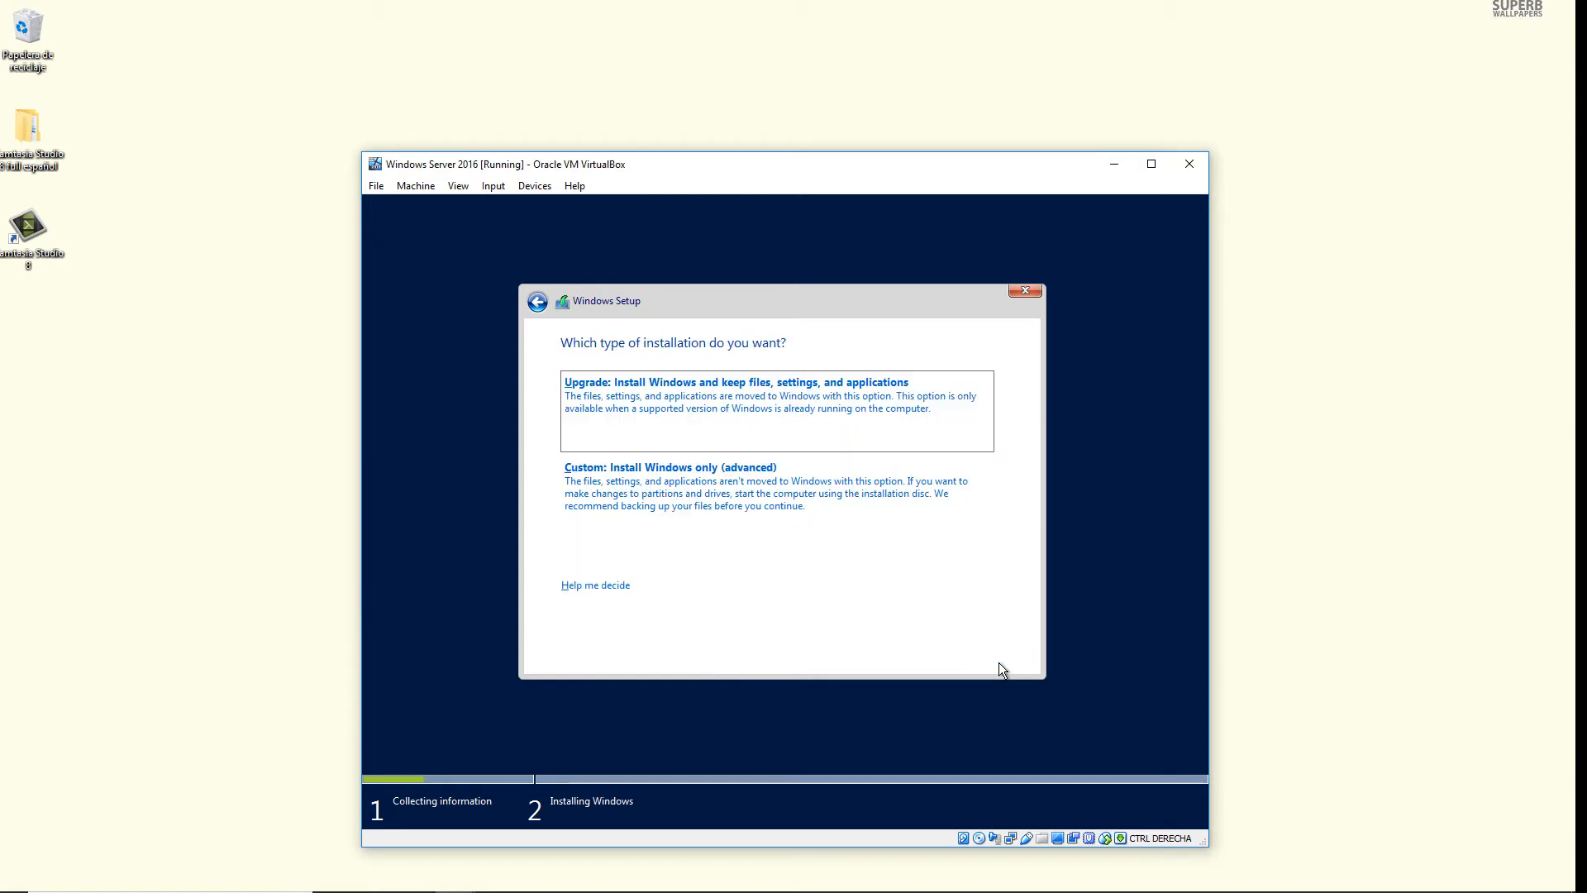
# Step: Run a custom Windows-only installation on the unallocated space of Drive 0 and restart the machine to continue setup
pyautogui.click(797, 506)
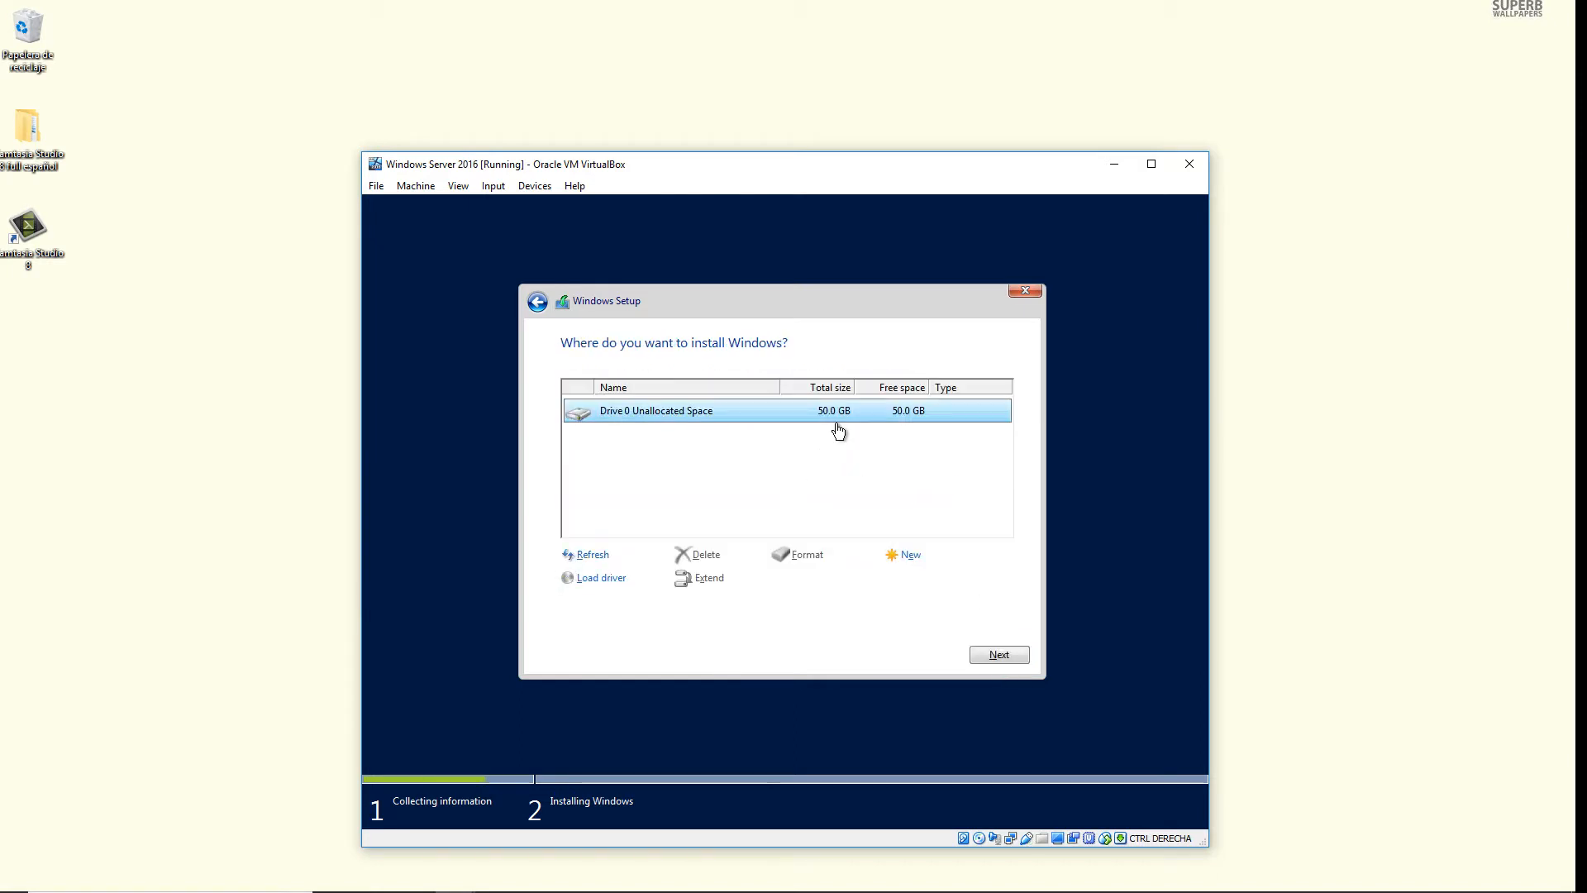
pyautogui.click(996, 654)
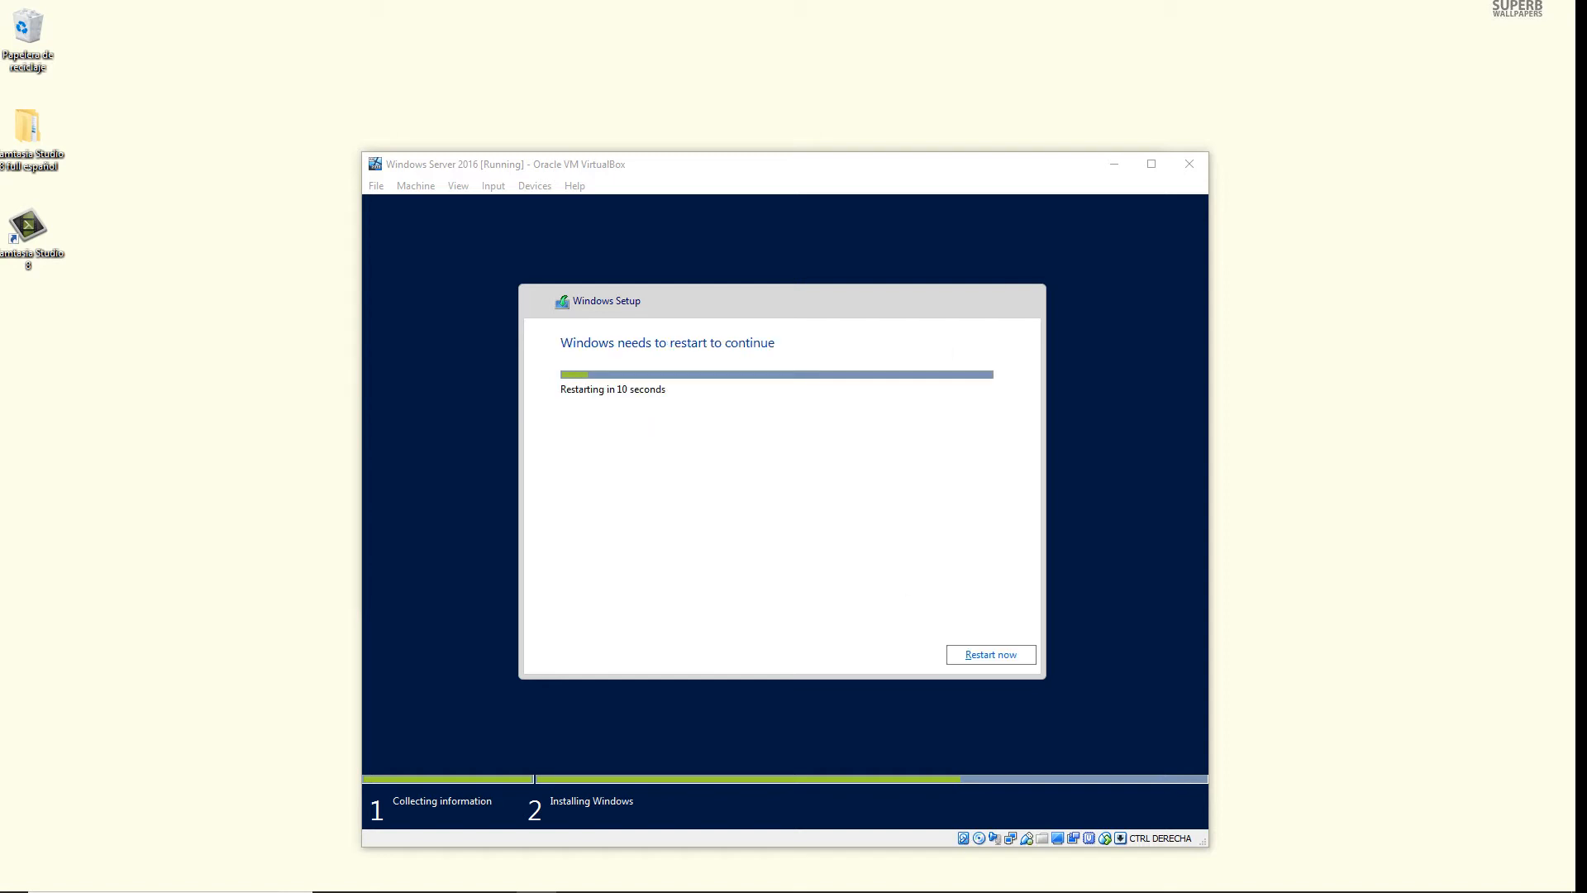
pyautogui.click(981, 647)
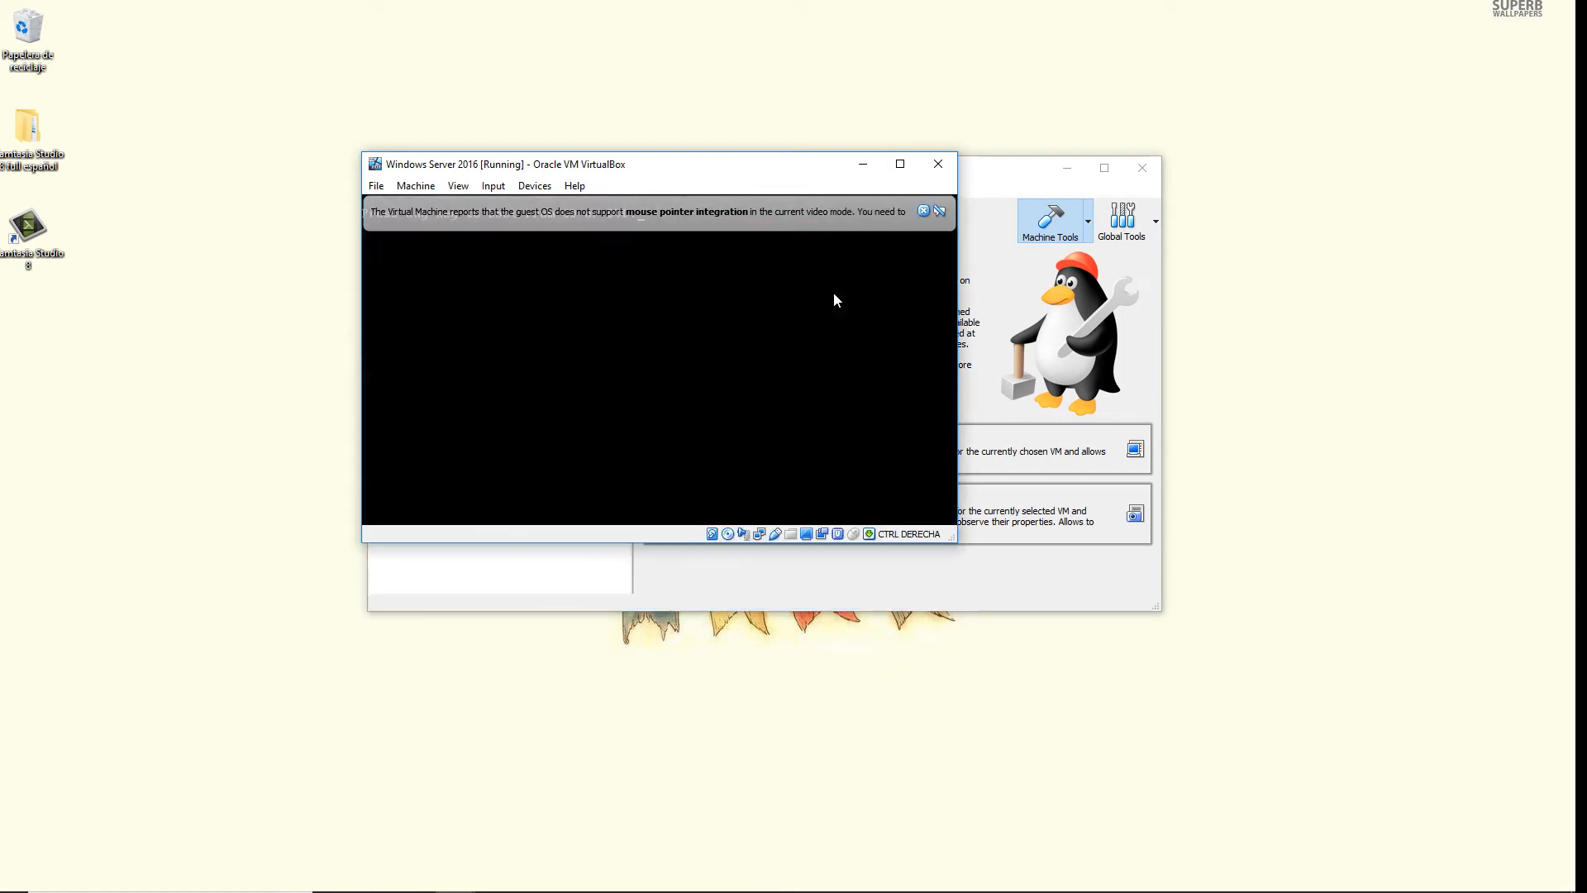
# Step: Dismiss the mouse integration notice and eject SVR2016.ENU.JULY2017.iso from the virtual machine's optical drive
pyautogui.click(924, 211)
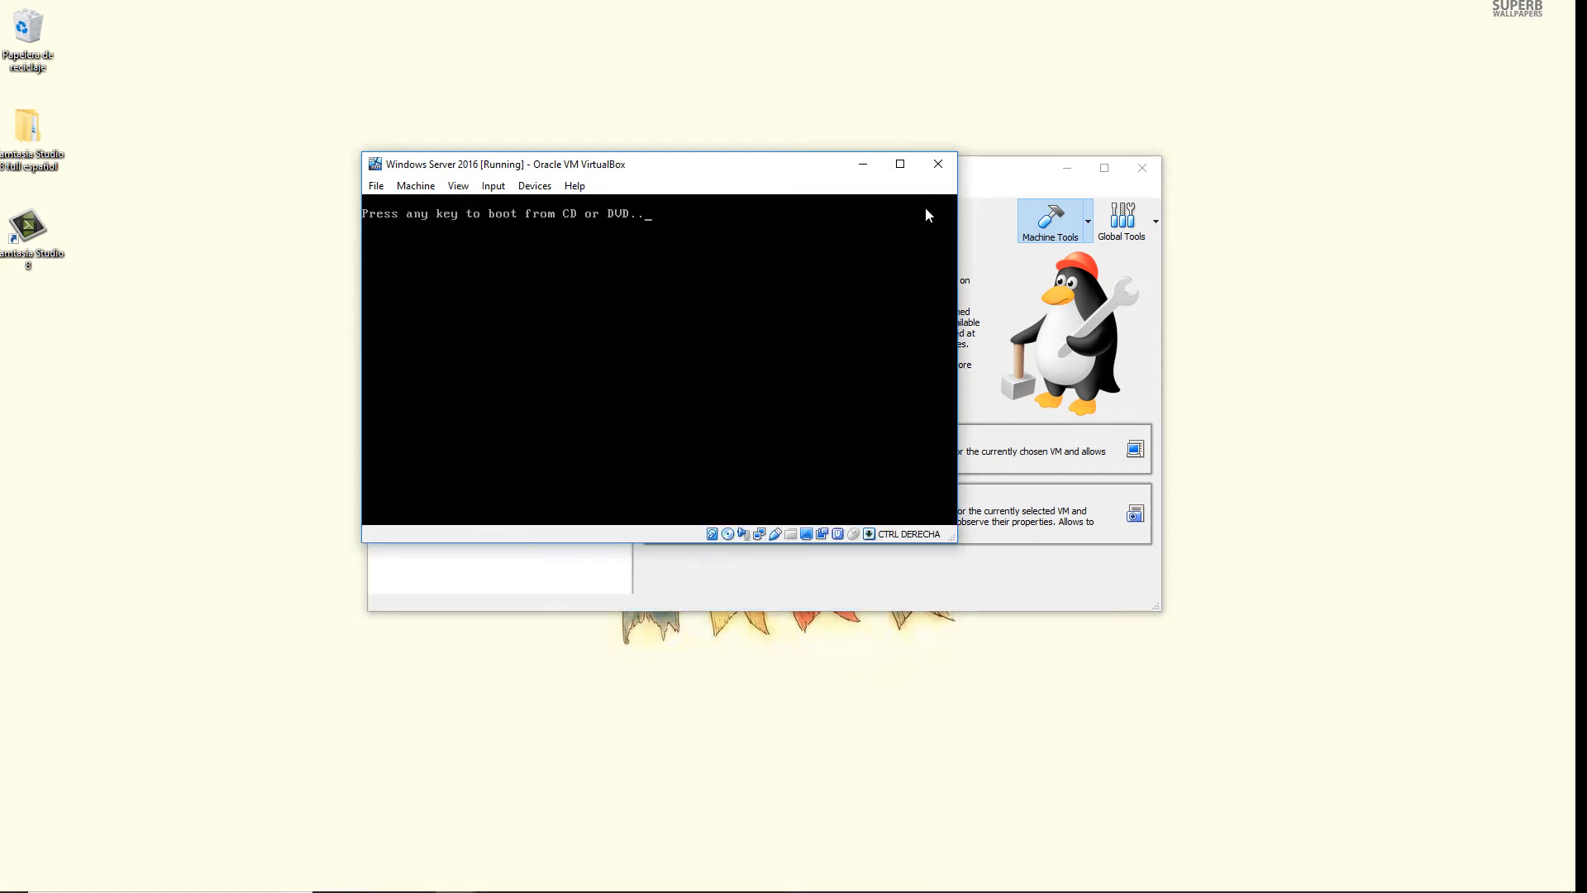
pyautogui.click(537, 186)
pyautogui.moveTo(713, 208)
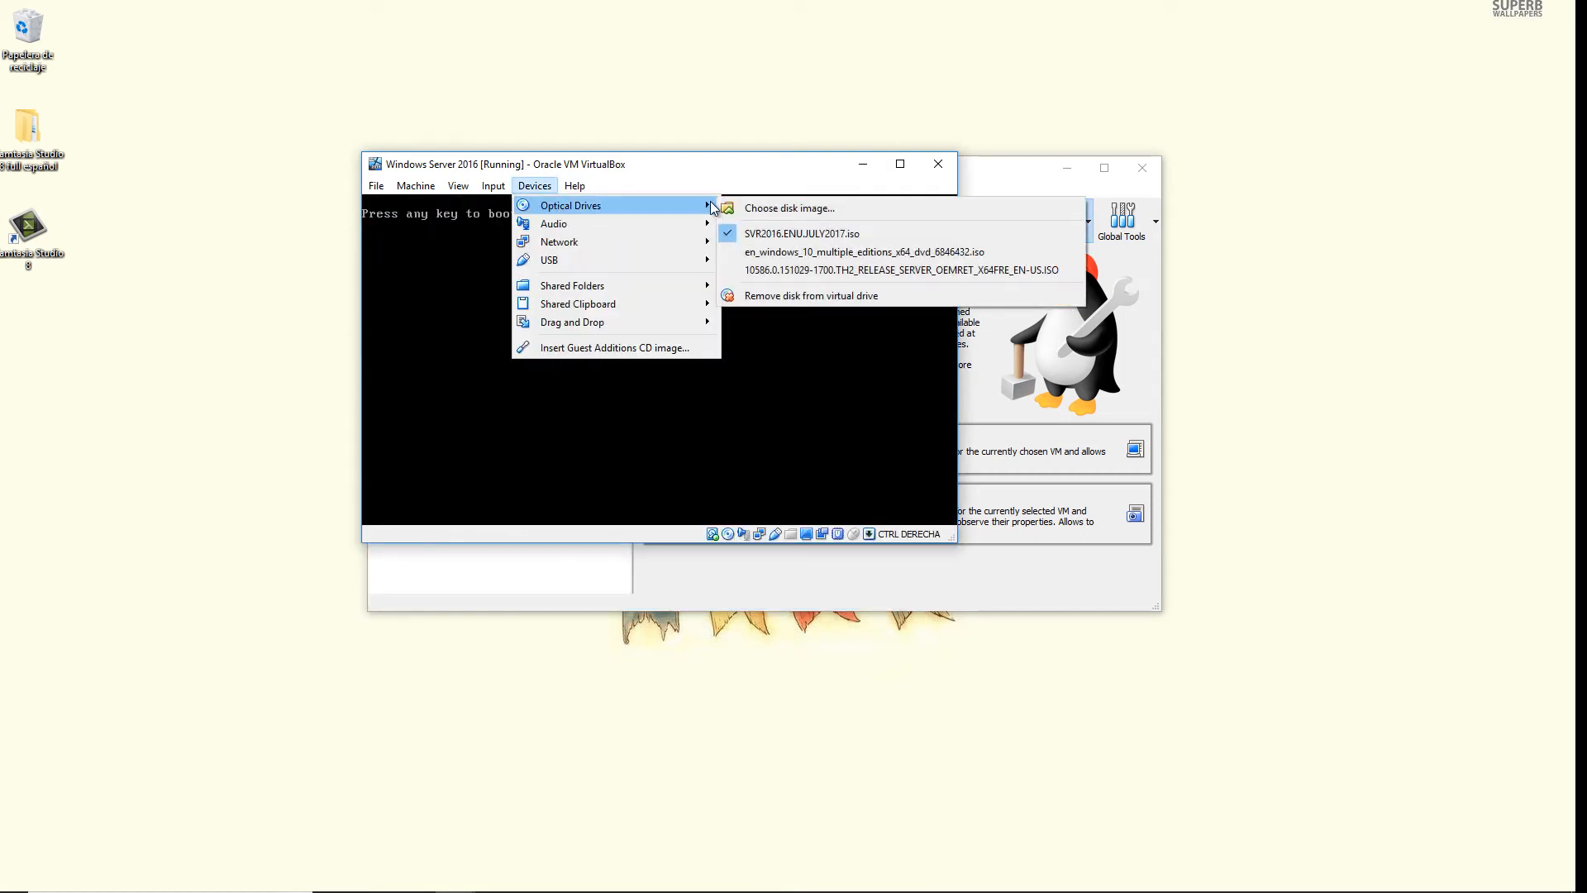
pyautogui.click(726, 234)
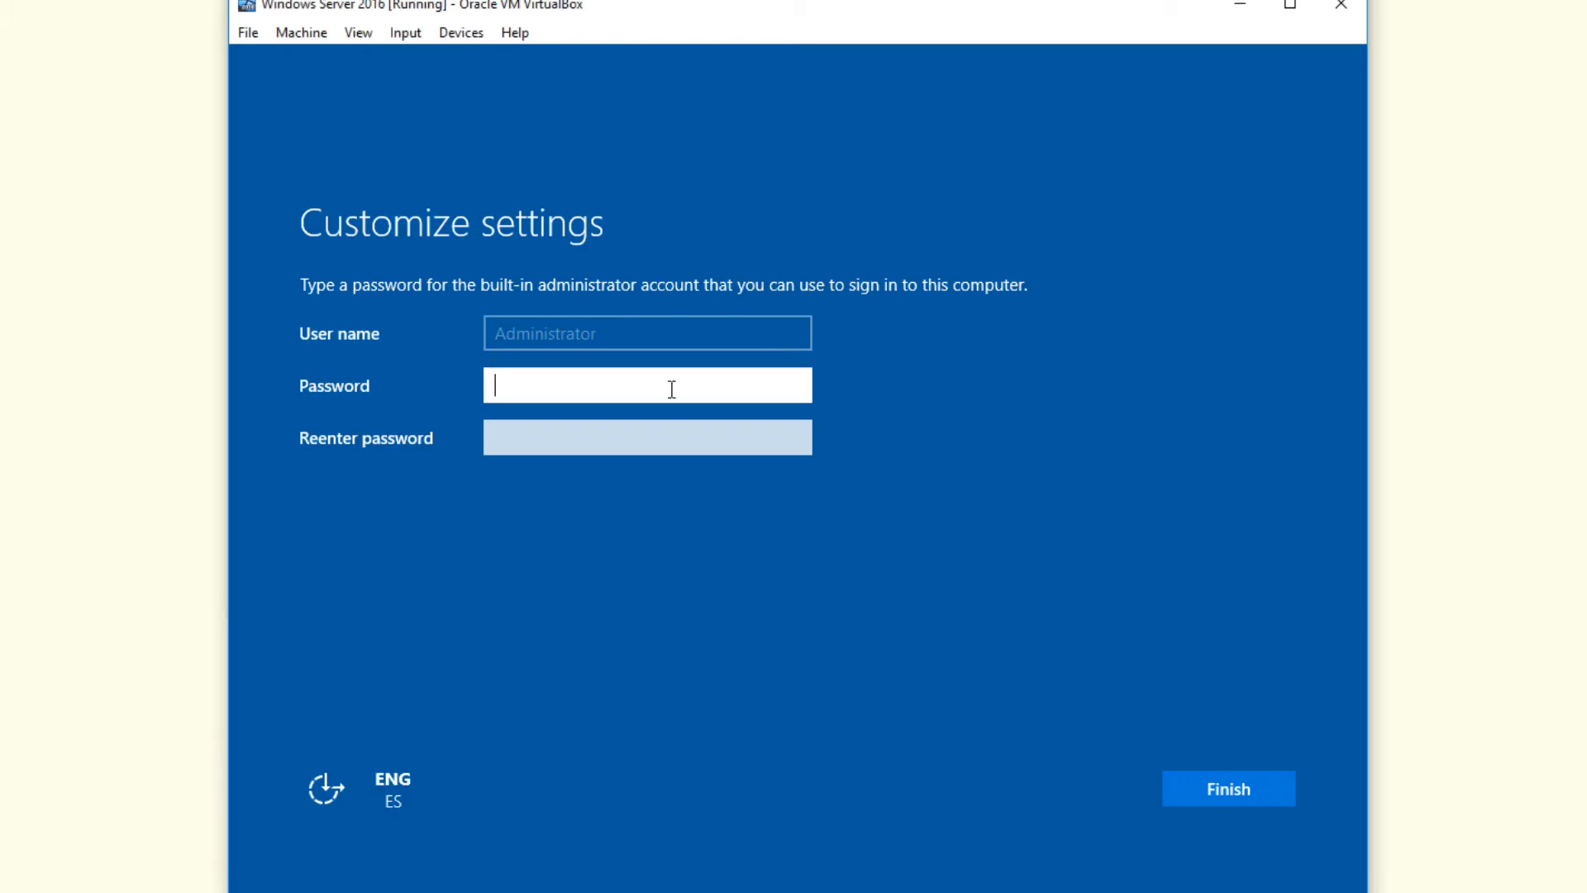
# Step: Enter and re-enter the password for the built-in Administrator account and finish the setup
pyautogui.write('••••••••••')
pyautogui.press('Tab')
pyautogui.write('••••')
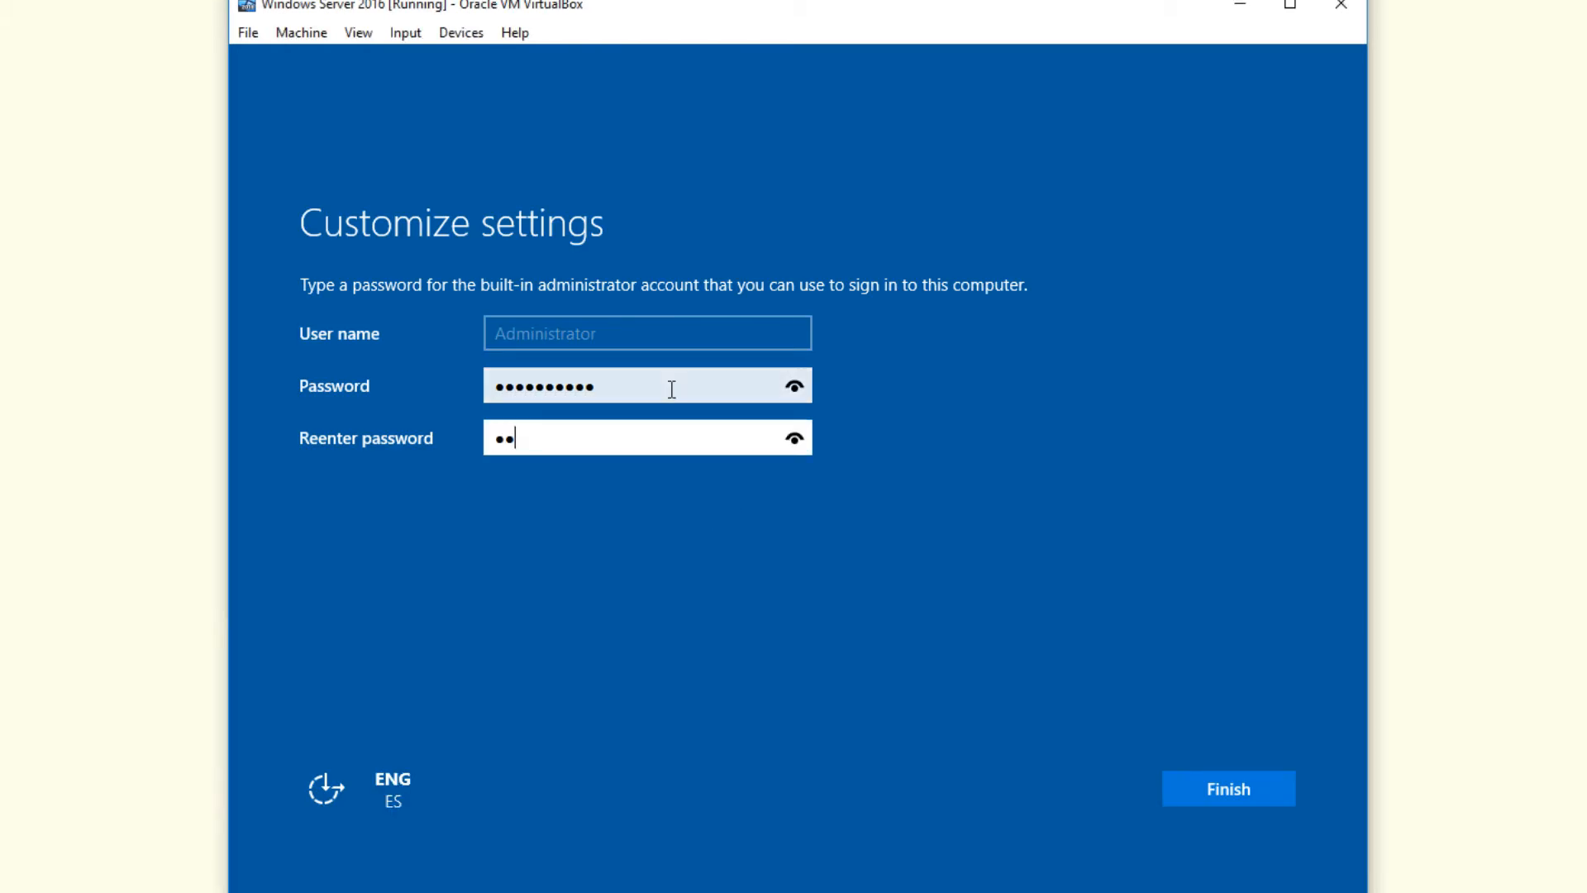
pyautogui.write('••••••')
pyautogui.click(1255, 794)
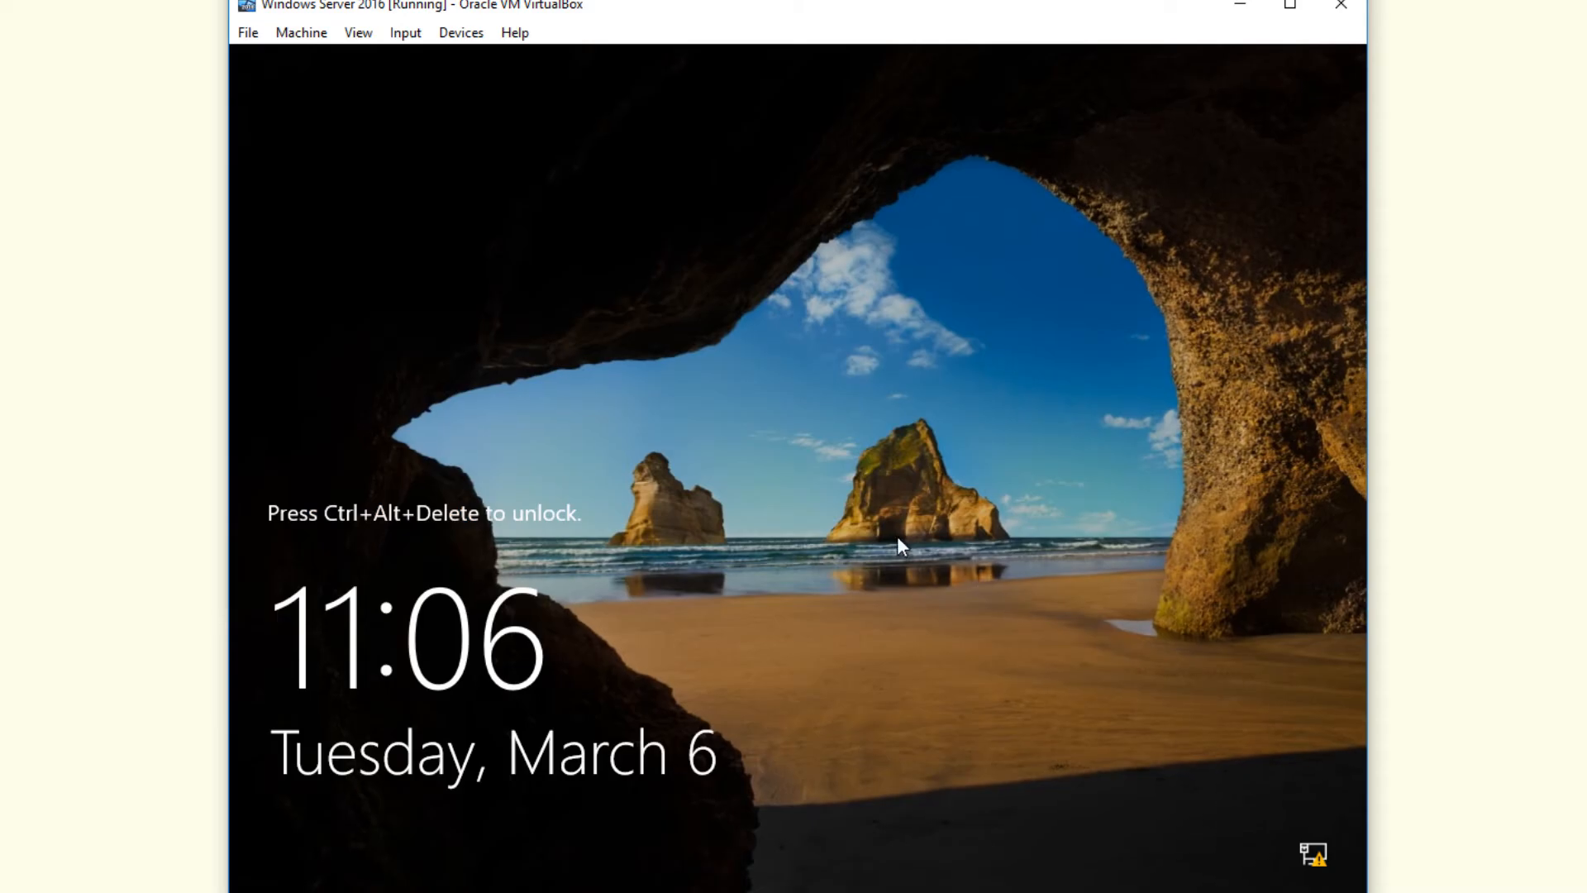
# Step: Send the unlock sequence to the virtual machine and sign in as Administrator with the account password
pyautogui.click(461, 33)
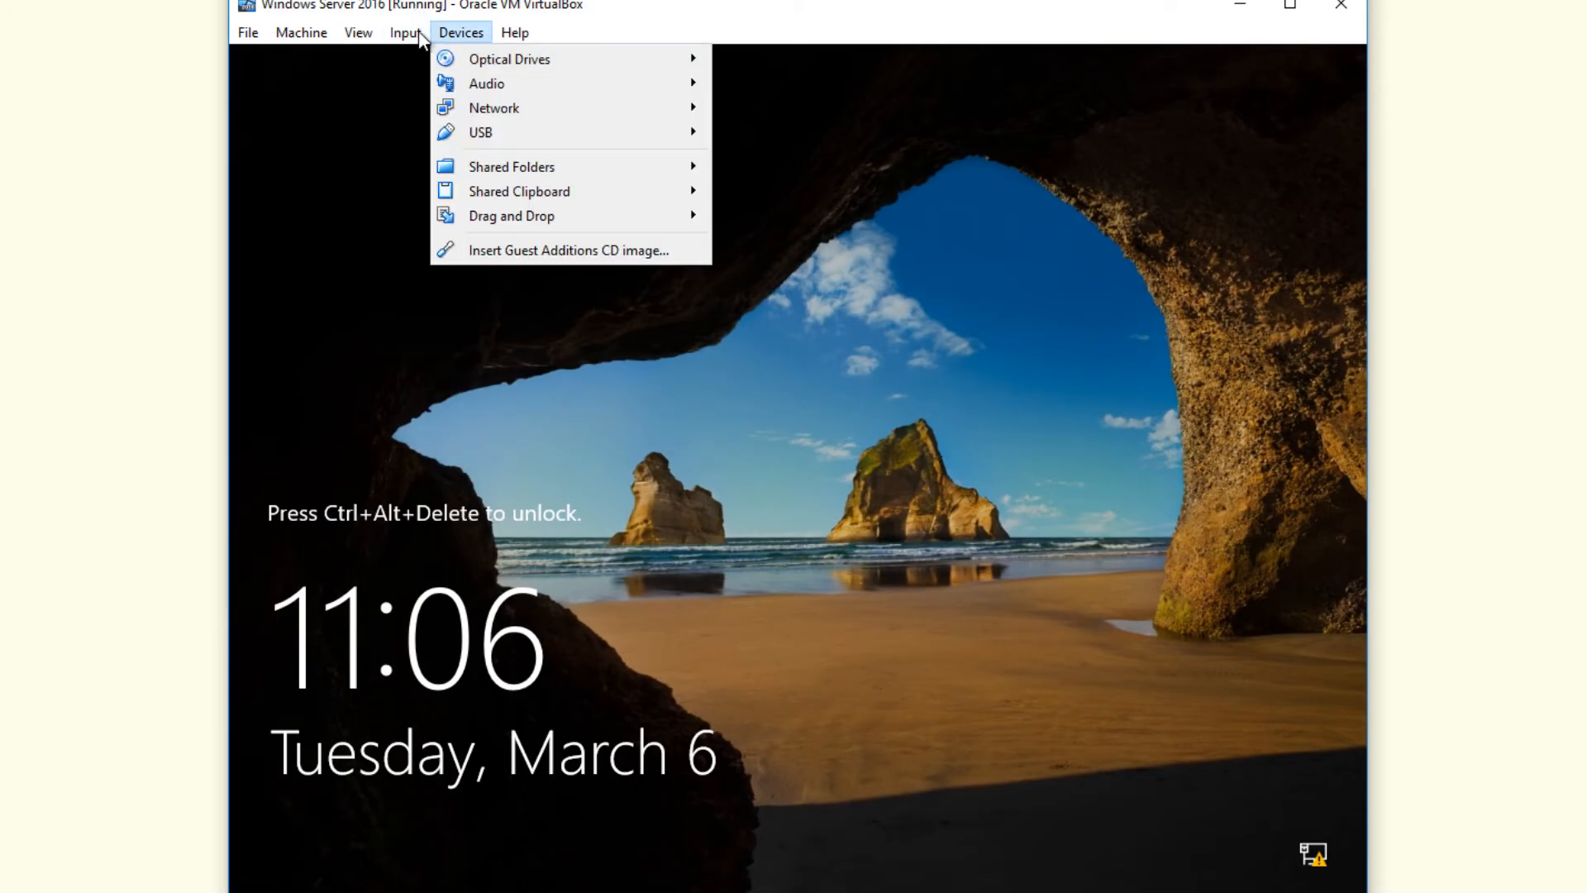
pyautogui.moveTo(446, 58)
pyautogui.click(616, 92)
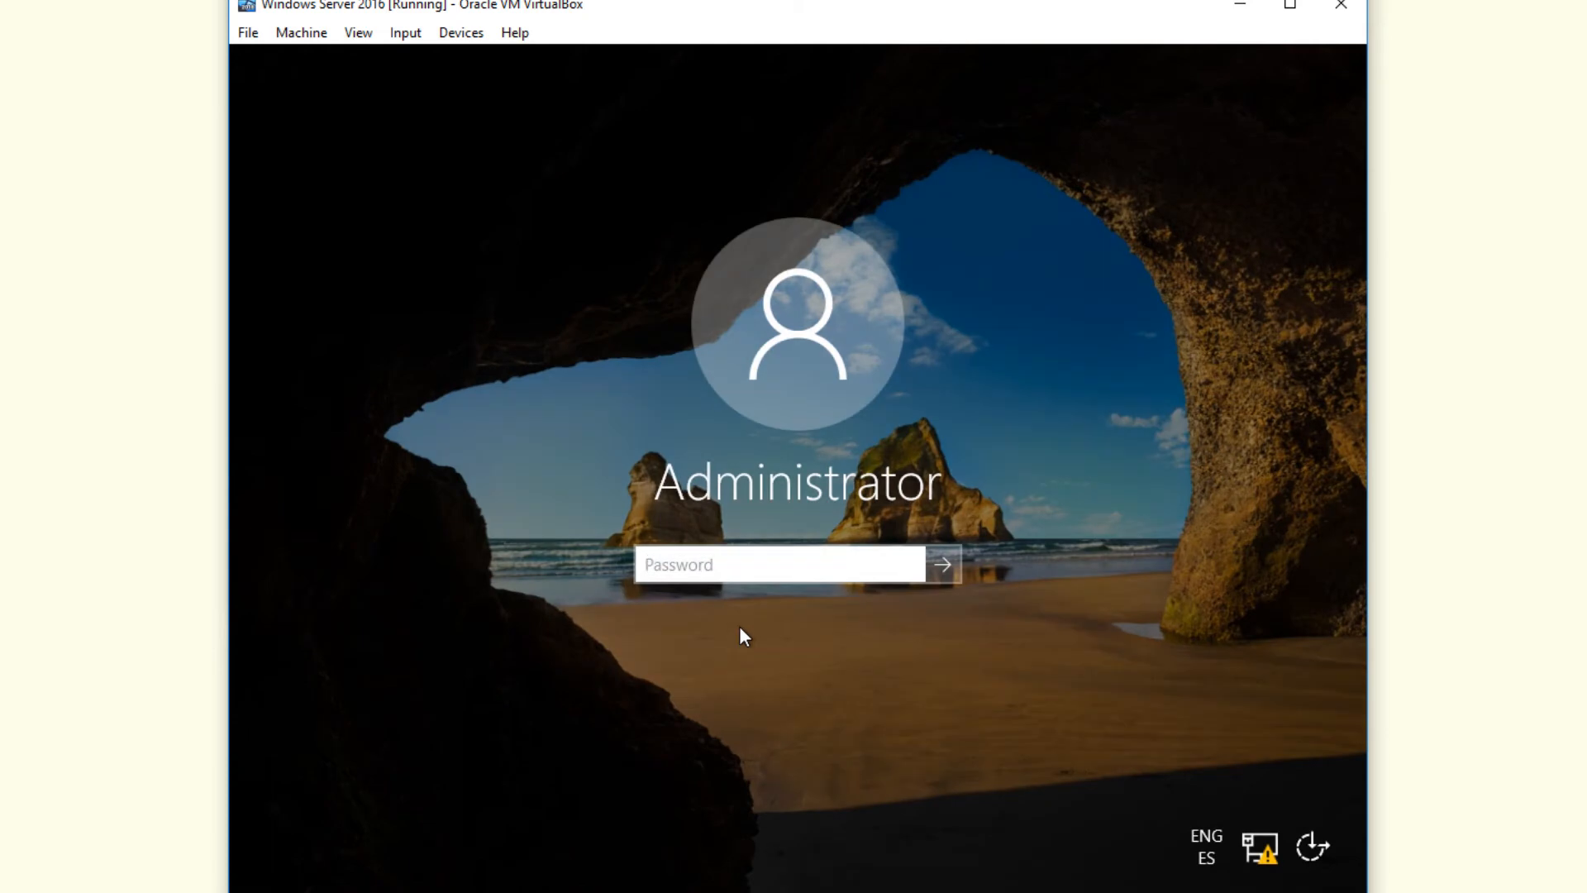
pyautogui.write('**********')
pyautogui.press('Return')
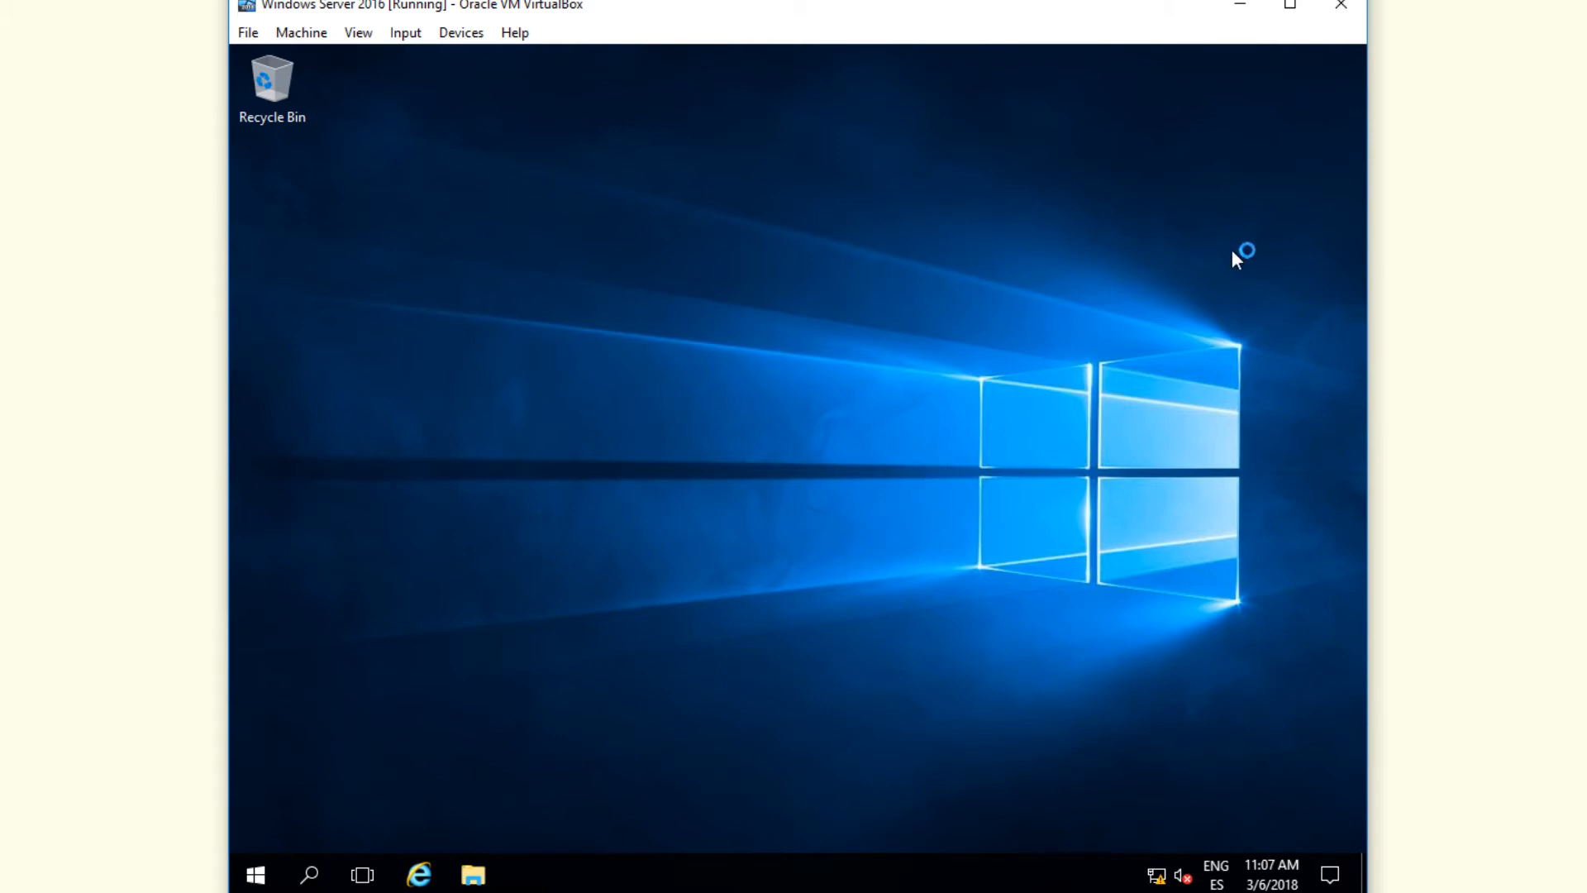
# Step: Open the Internet Protocol Version 4 (TCP/IPv4) properties of the Ethernet connection from the Network and Sharing Center
pyautogui.rightClick(1149, 872)
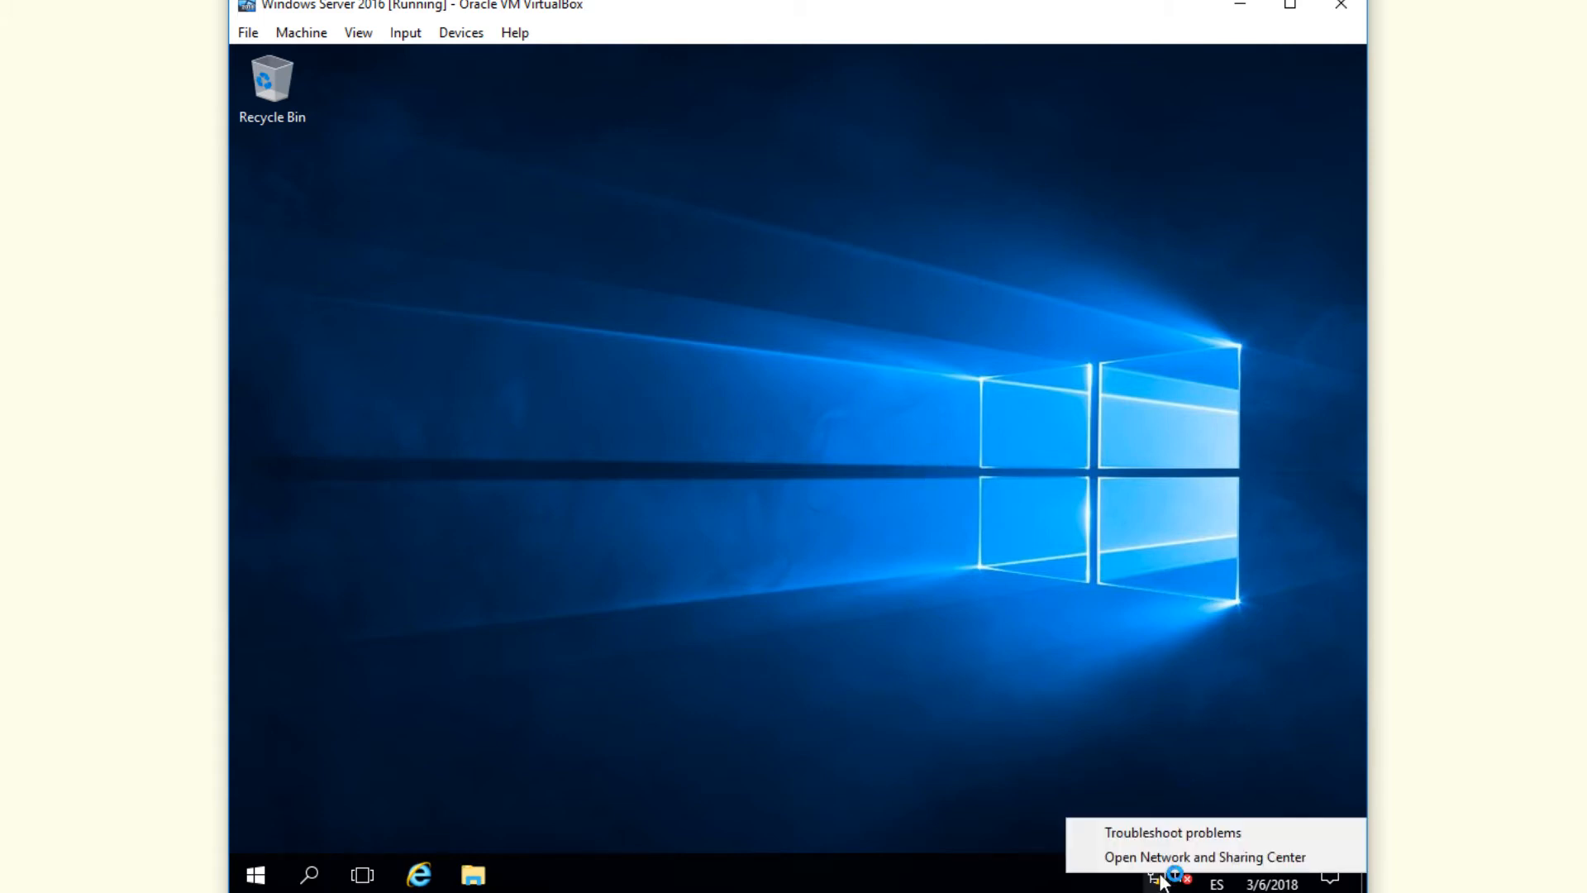
pyautogui.click(1221, 738)
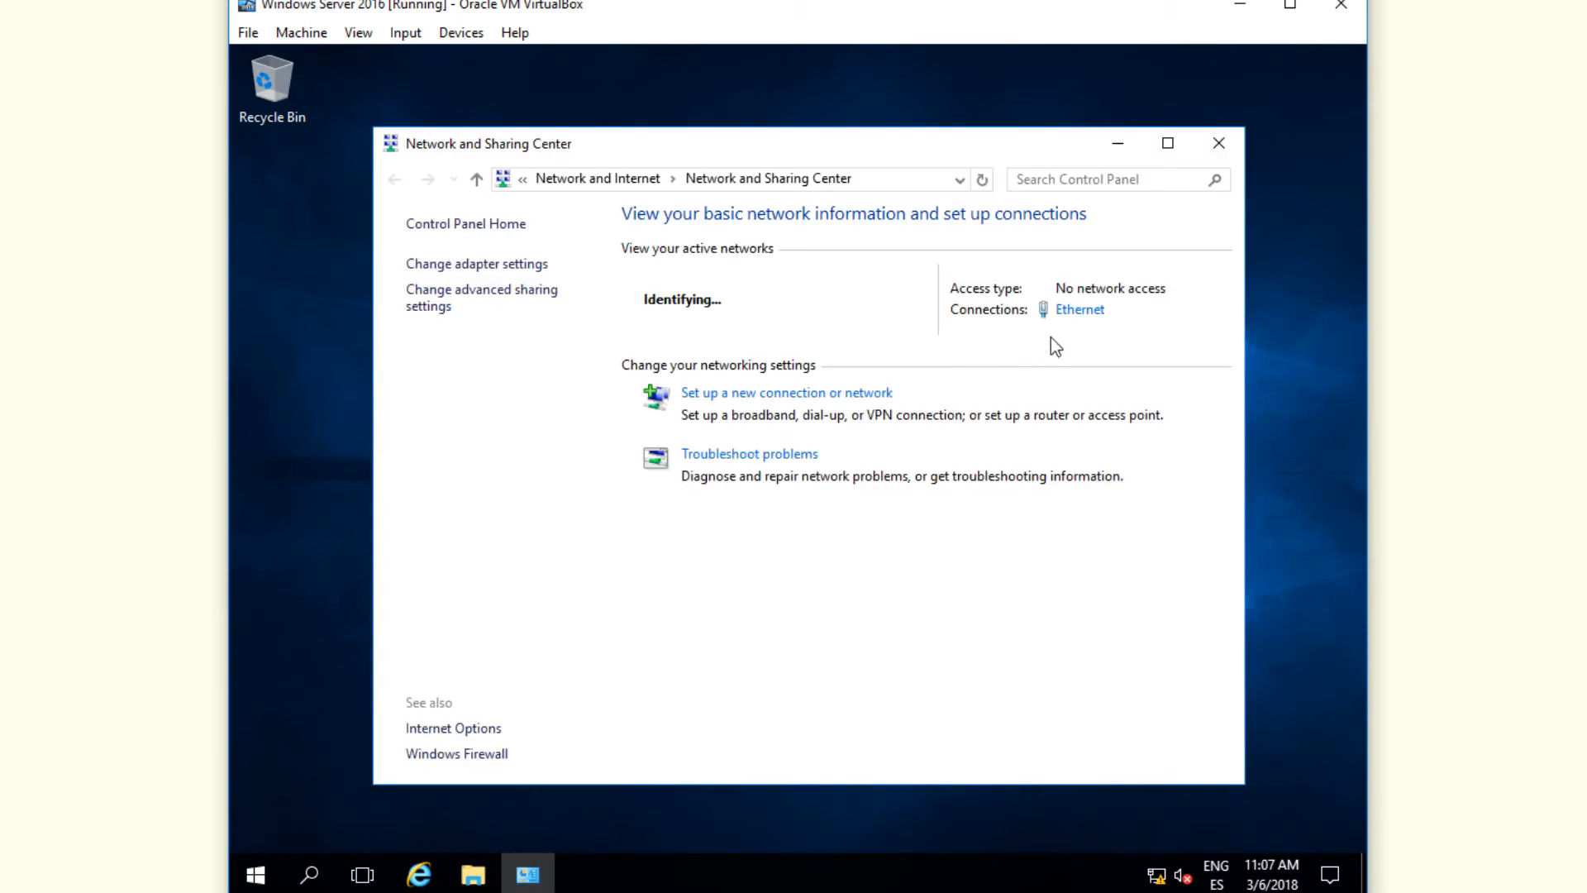
pyautogui.click(1083, 311)
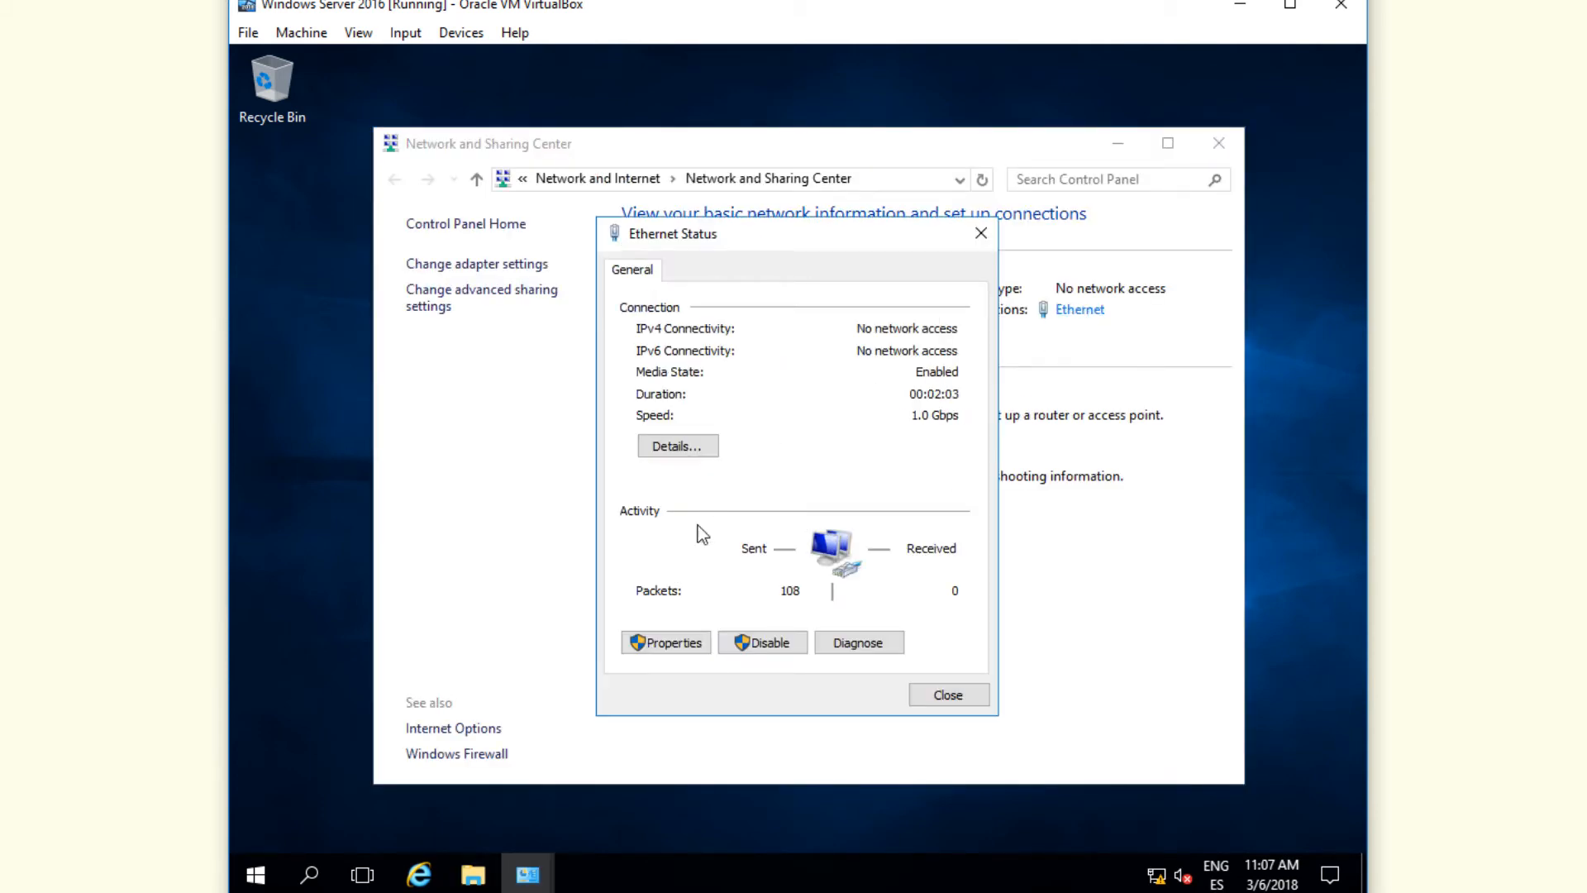
pyautogui.click(656, 639)
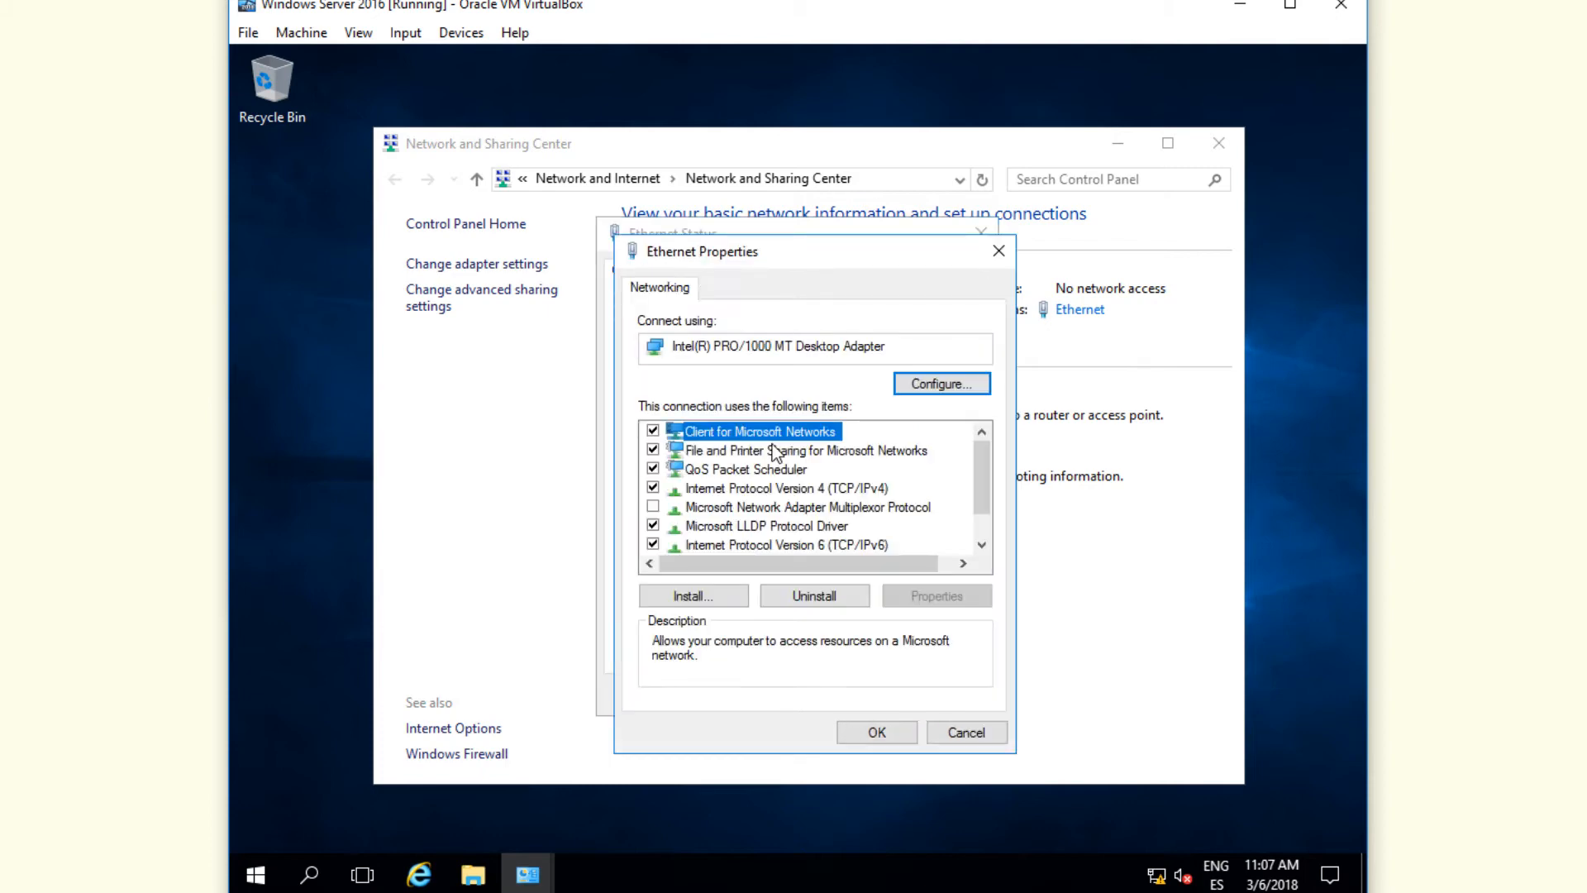
pyautogui.click(786, 486)
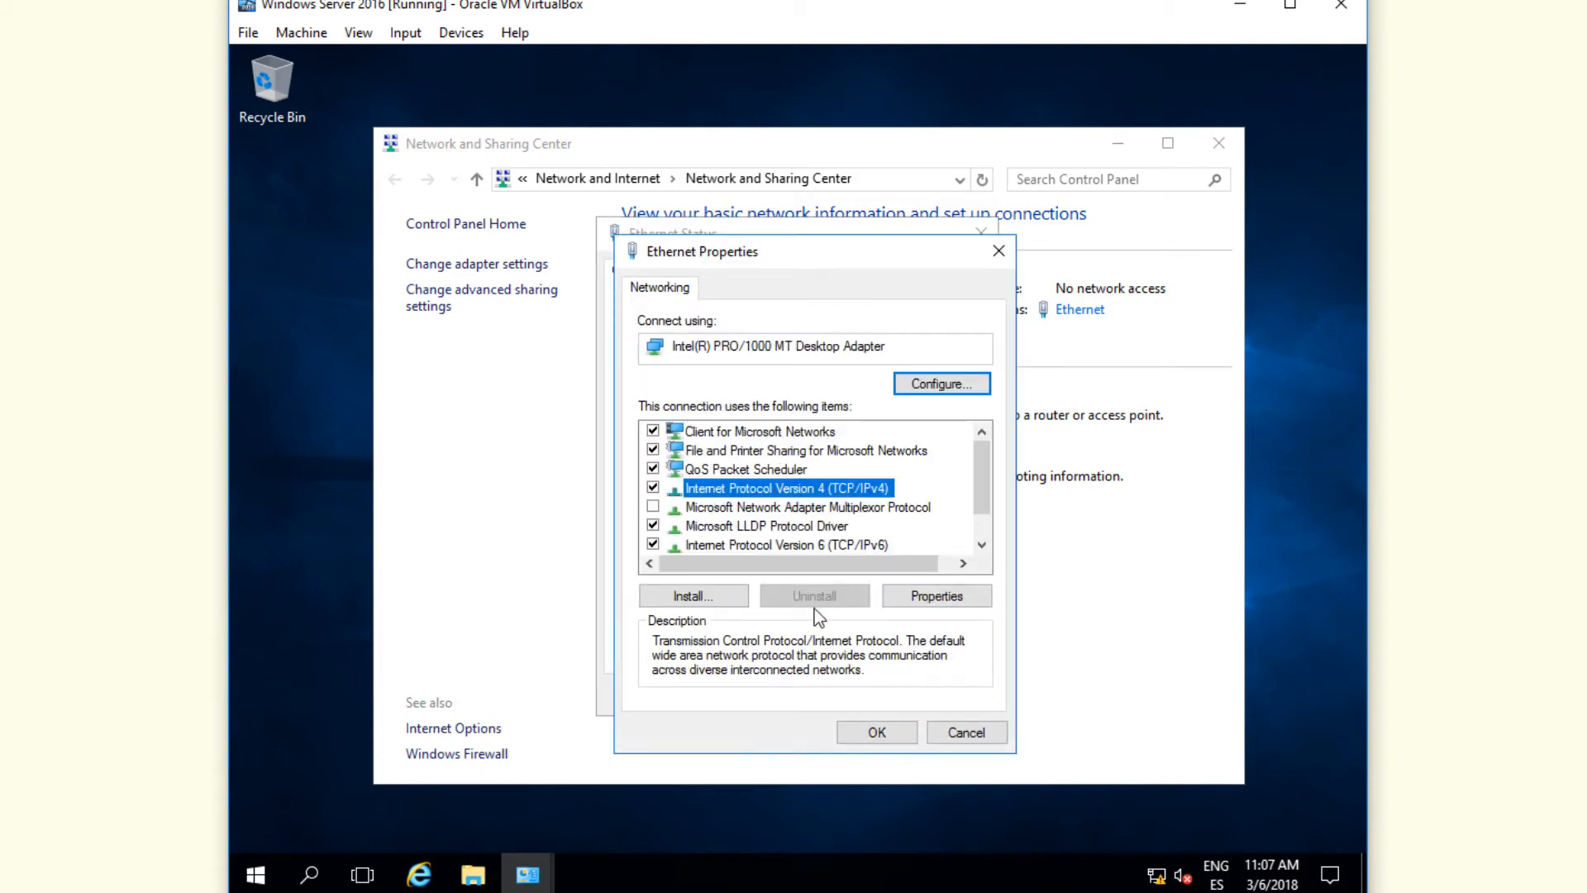
pyautogui.click(972, 602)
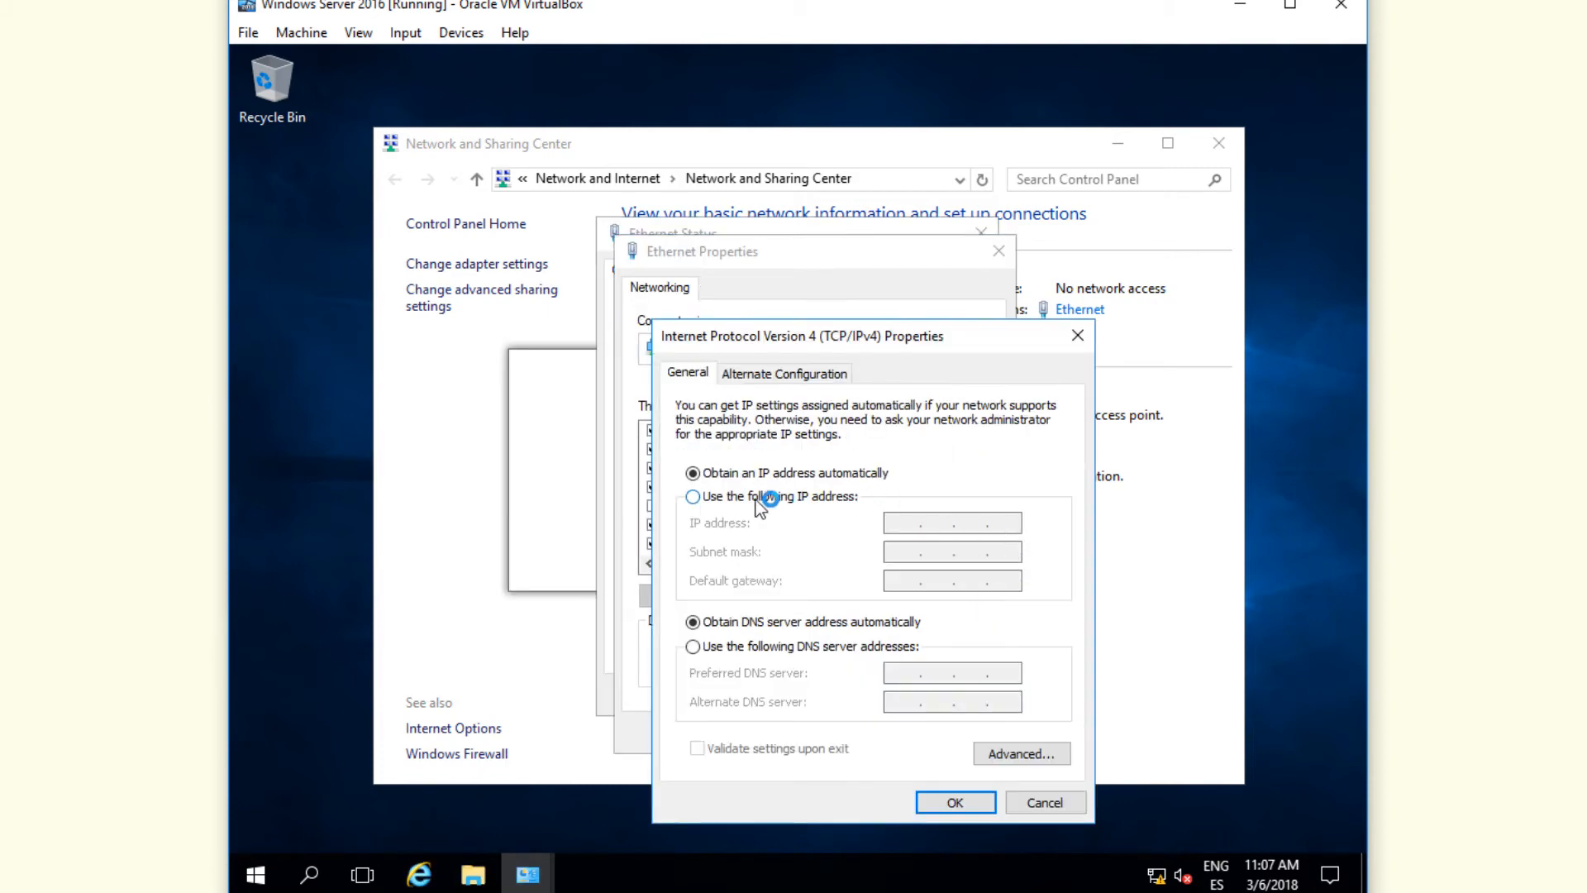
# Step: Assign the Ethernet connection the static IP address 192.168.1.1 with subnet mask 255.255.255.0
pyautogui.click(759, 497)
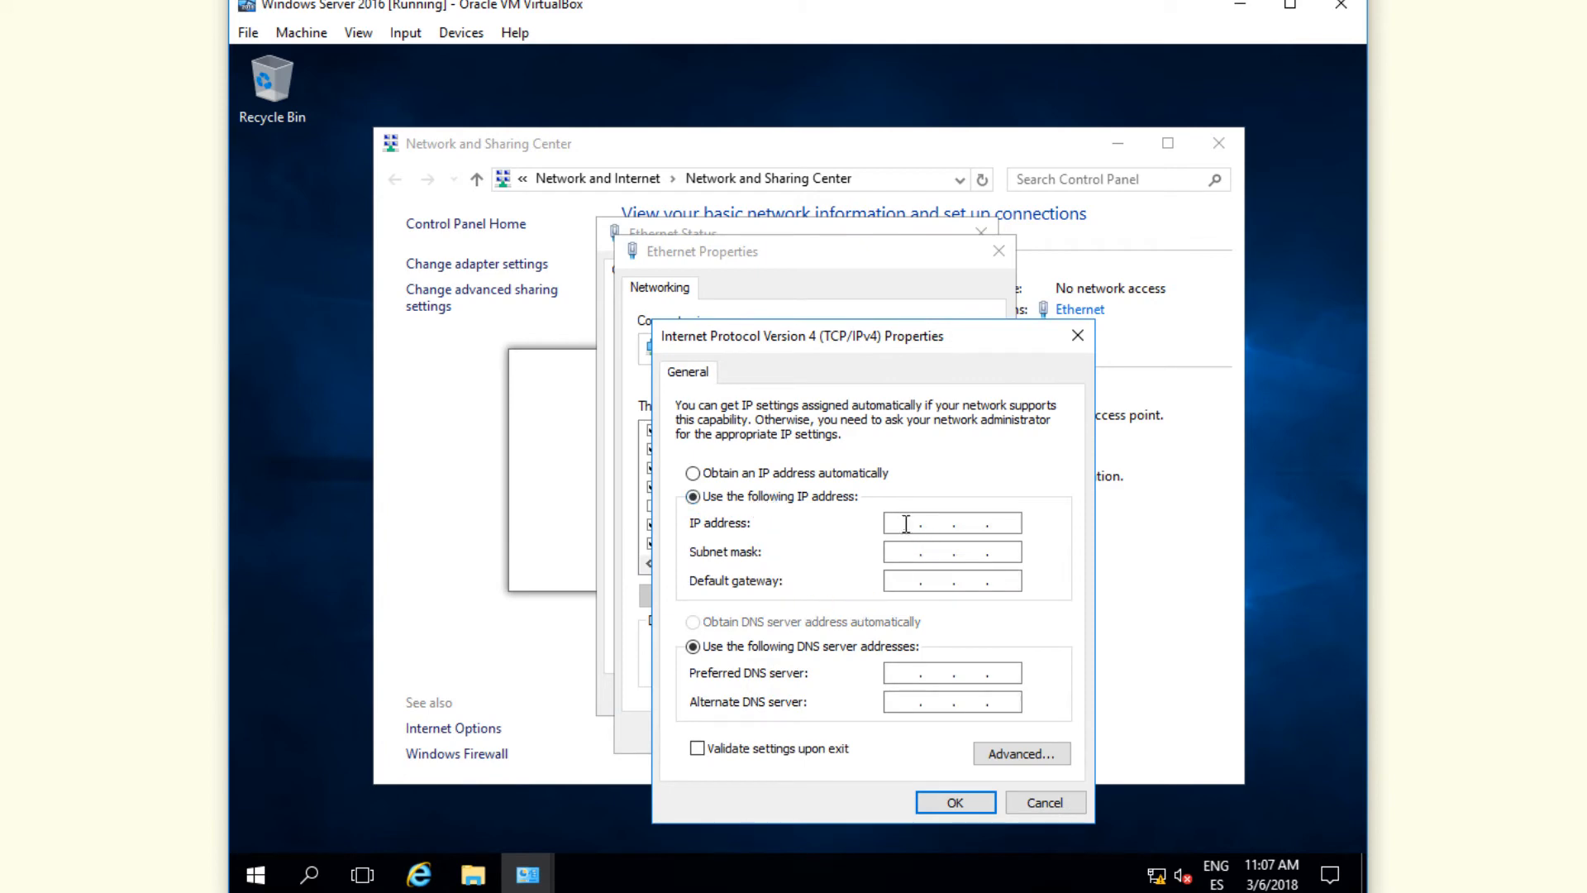
pyautogui.write('1921681')
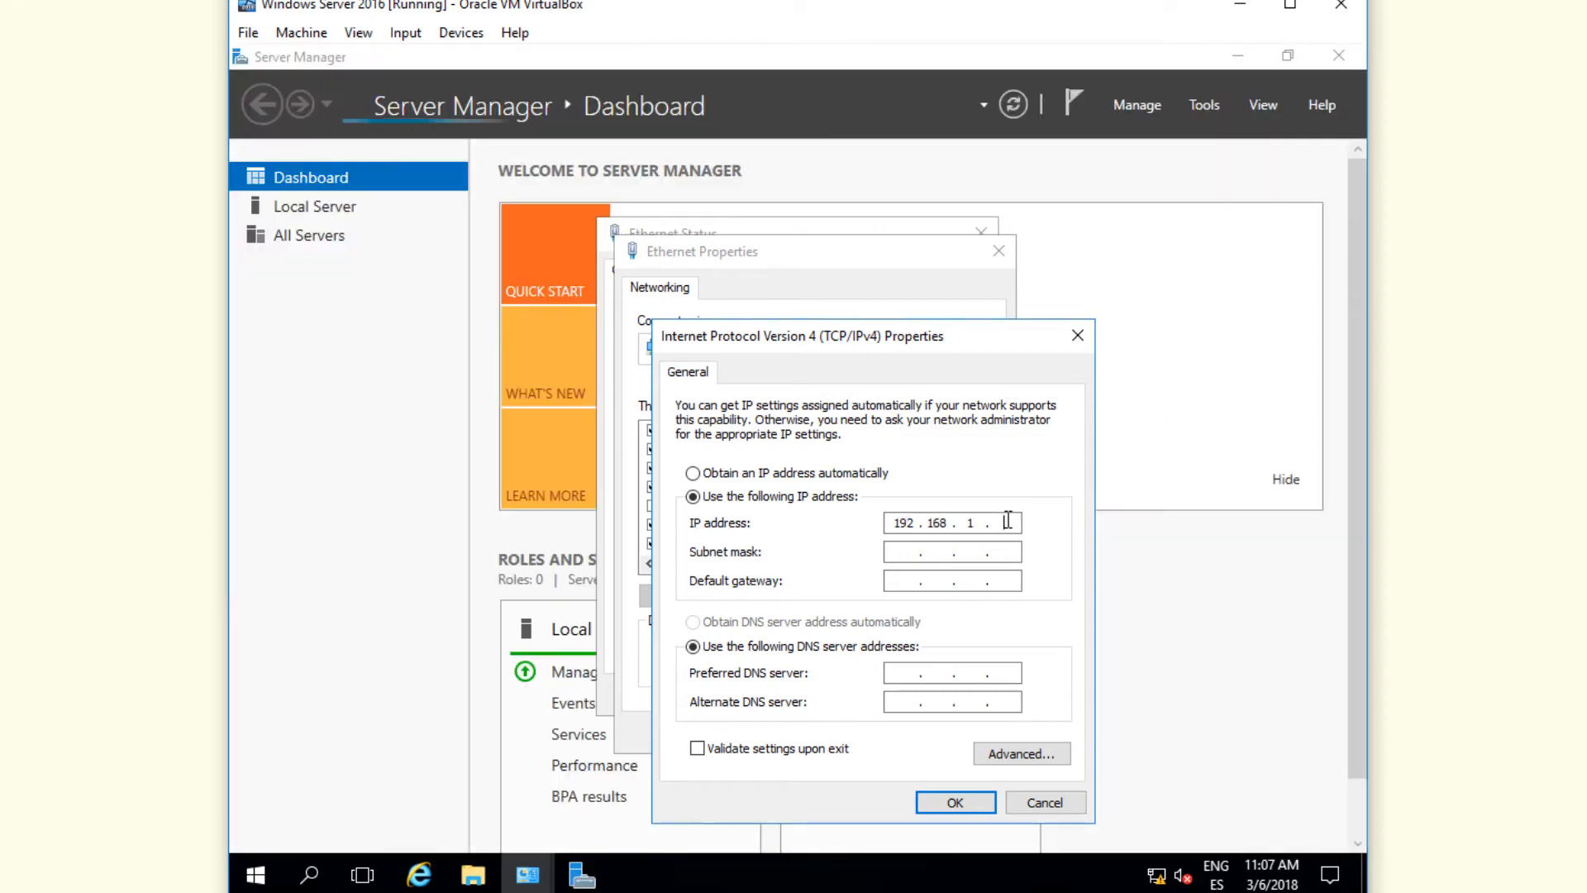
pyautogui.write('1')
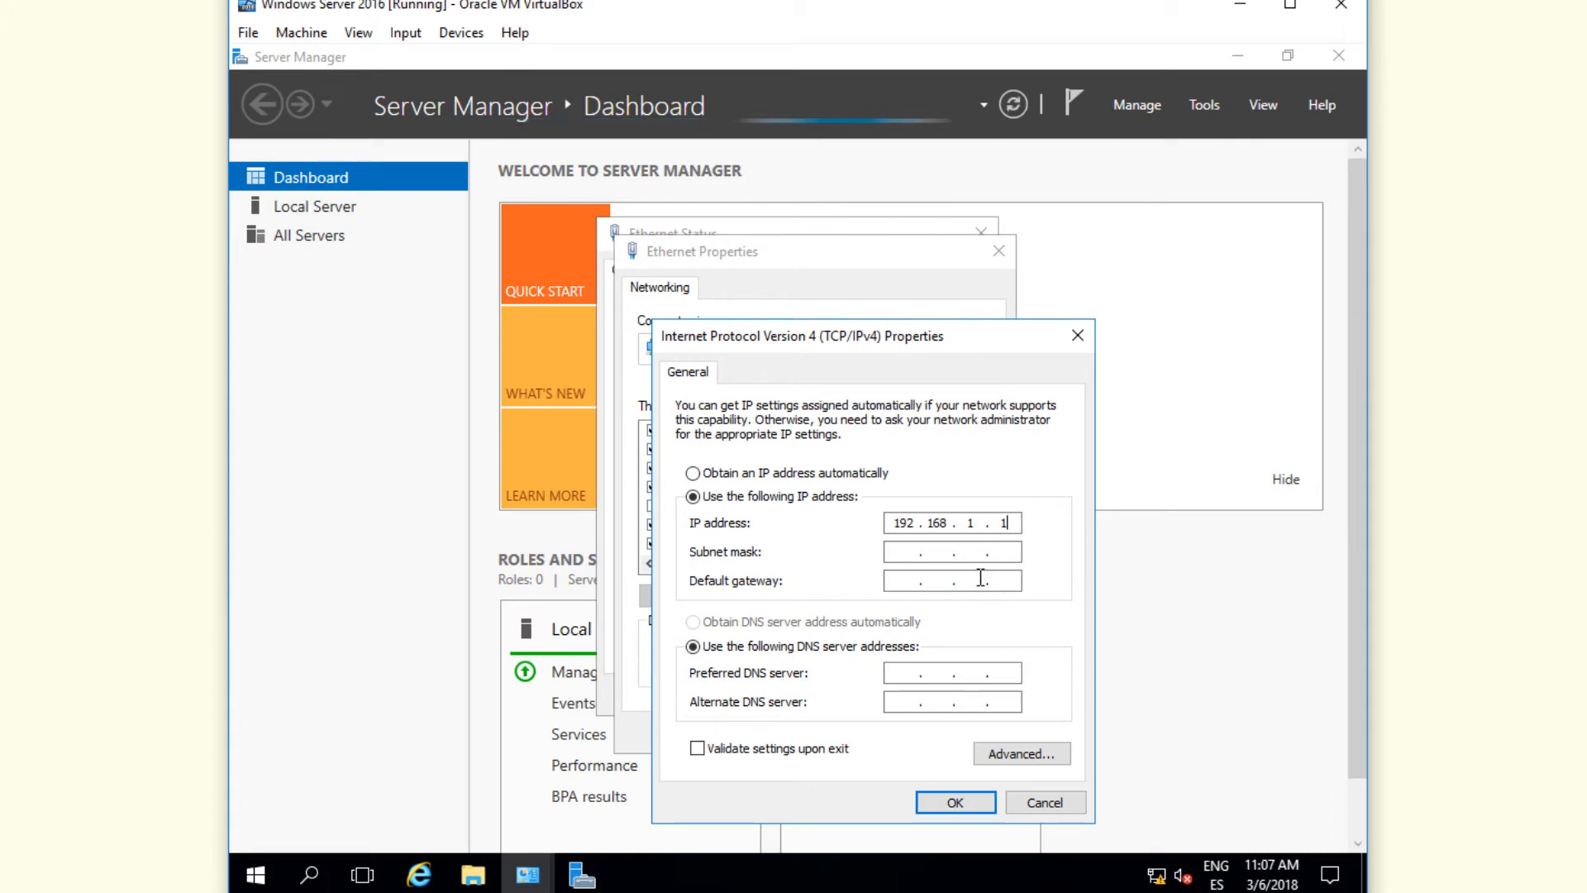
pyautogui.click(983, 551)
# Step: Set the default gateway to 192.168.1.0 and the preferred DNS server to 192.168.1.1
pyautogui.click(913, 583)
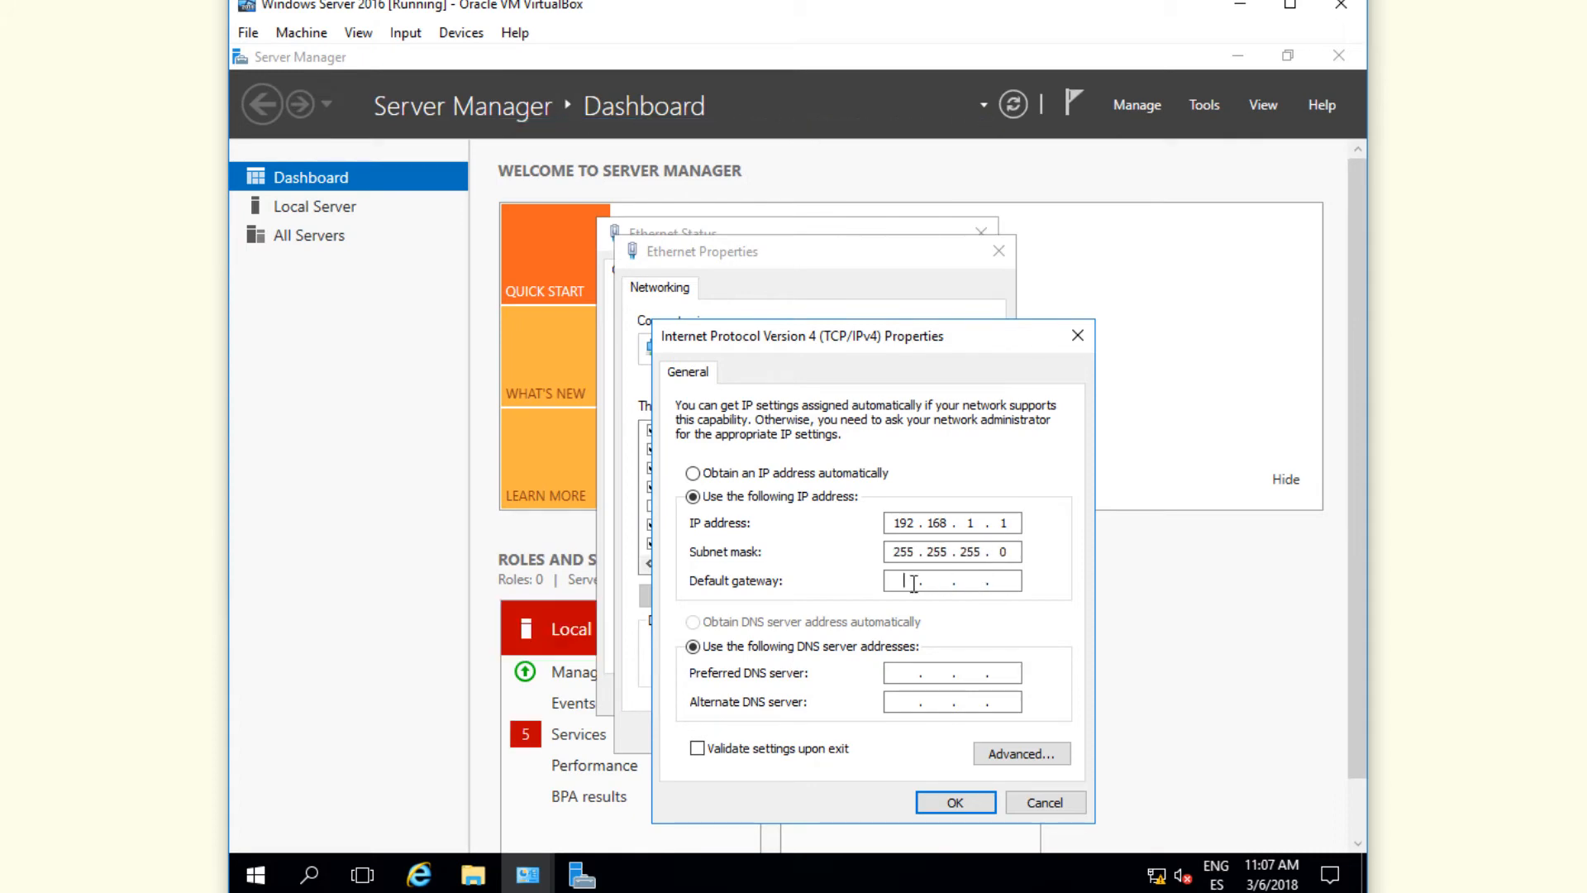
pyautogui.write('192 . ')
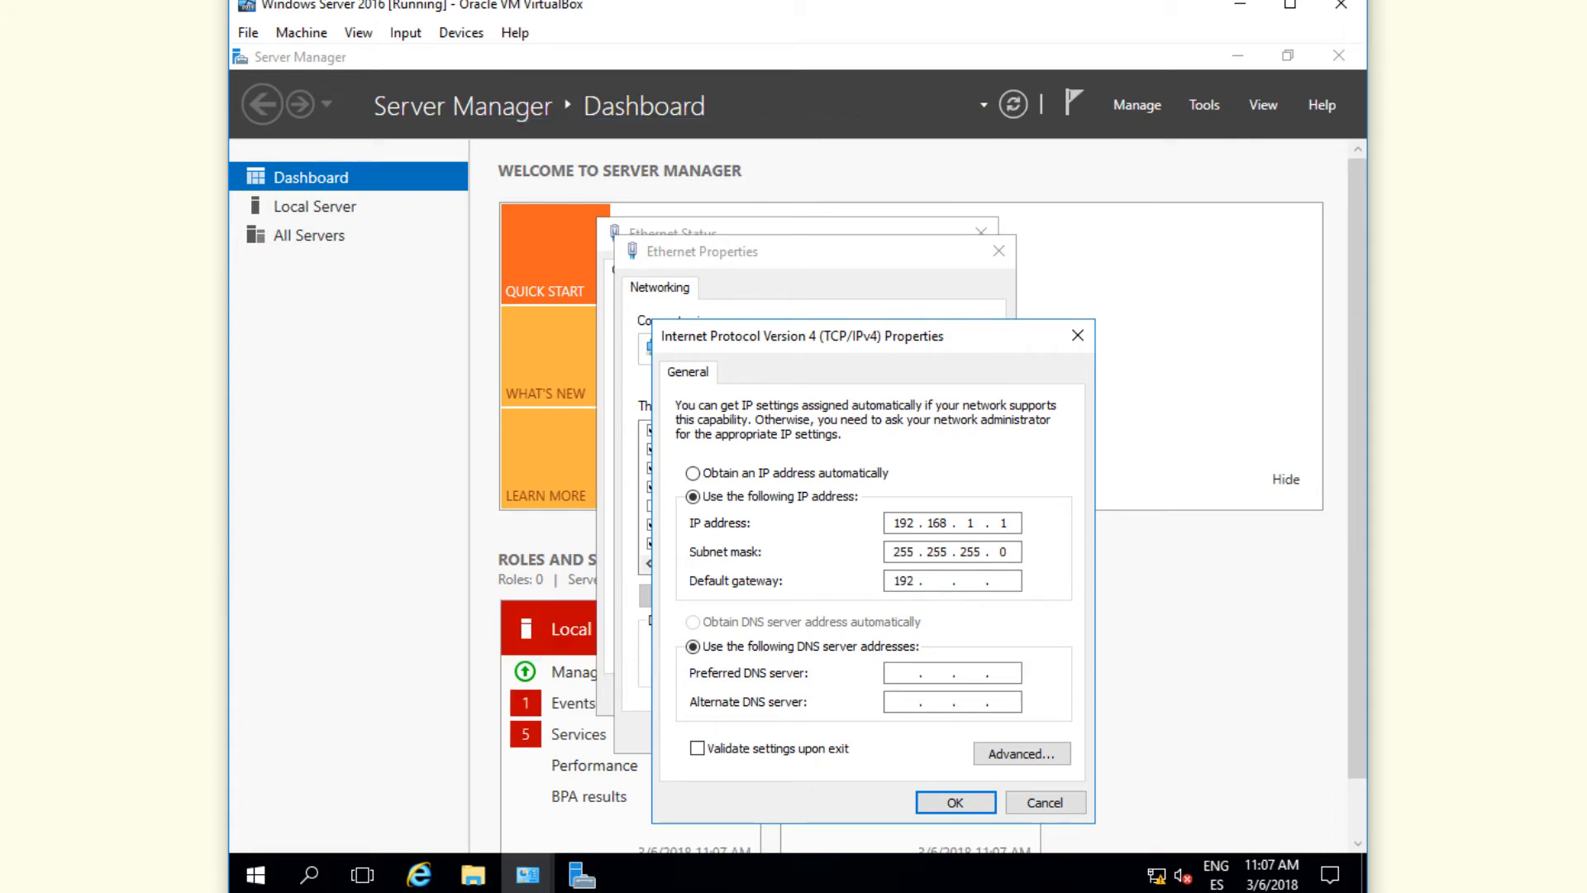
pyautogui.write('168 . 1 ')
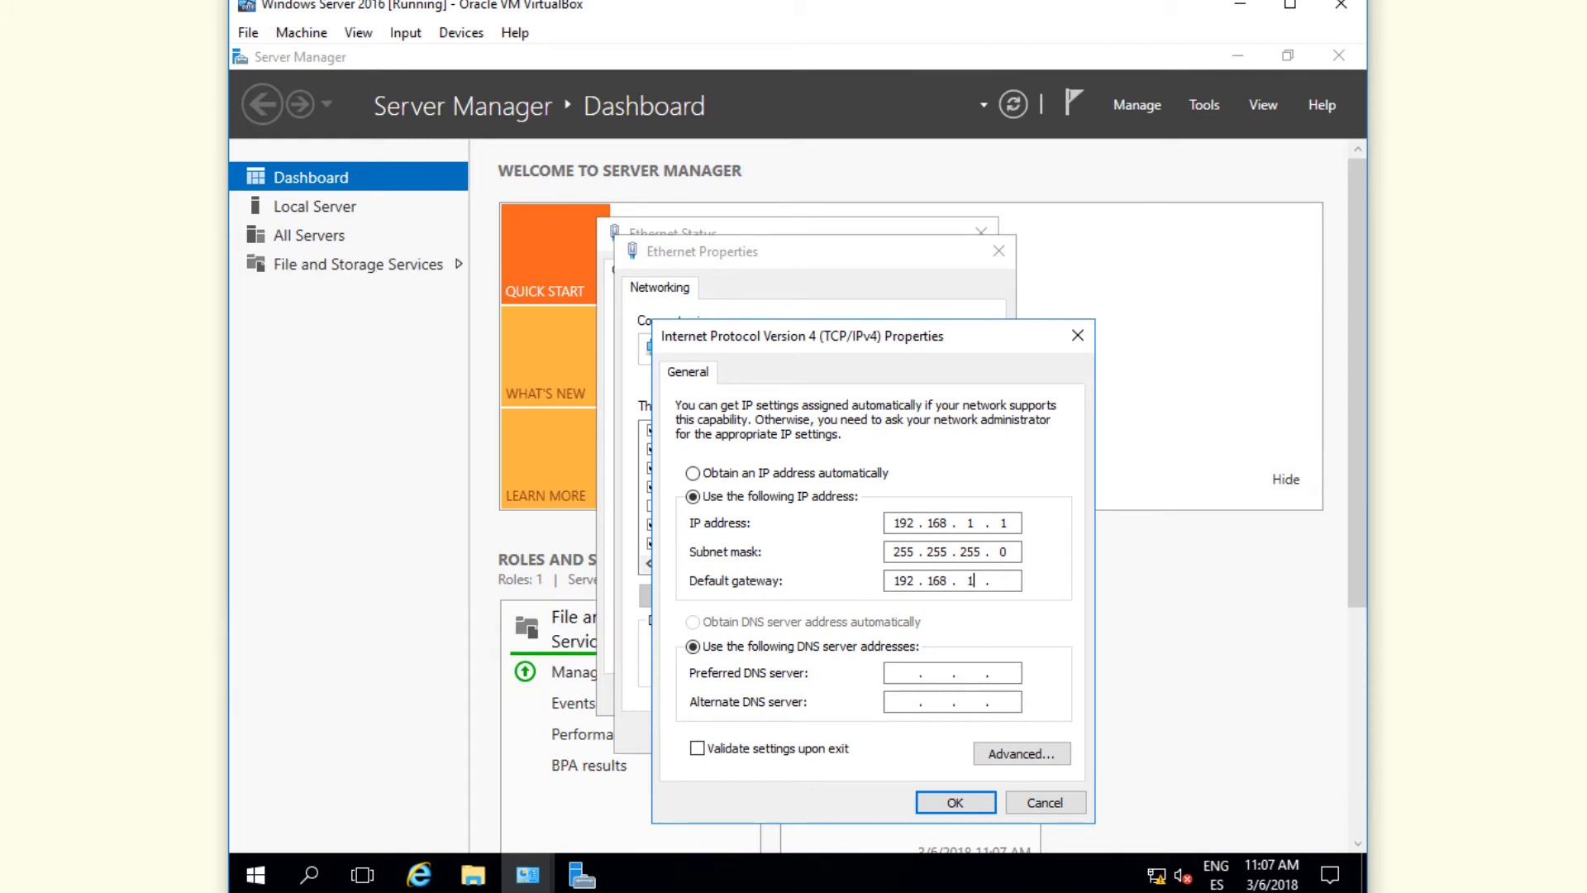
pyautogui.write('. ')
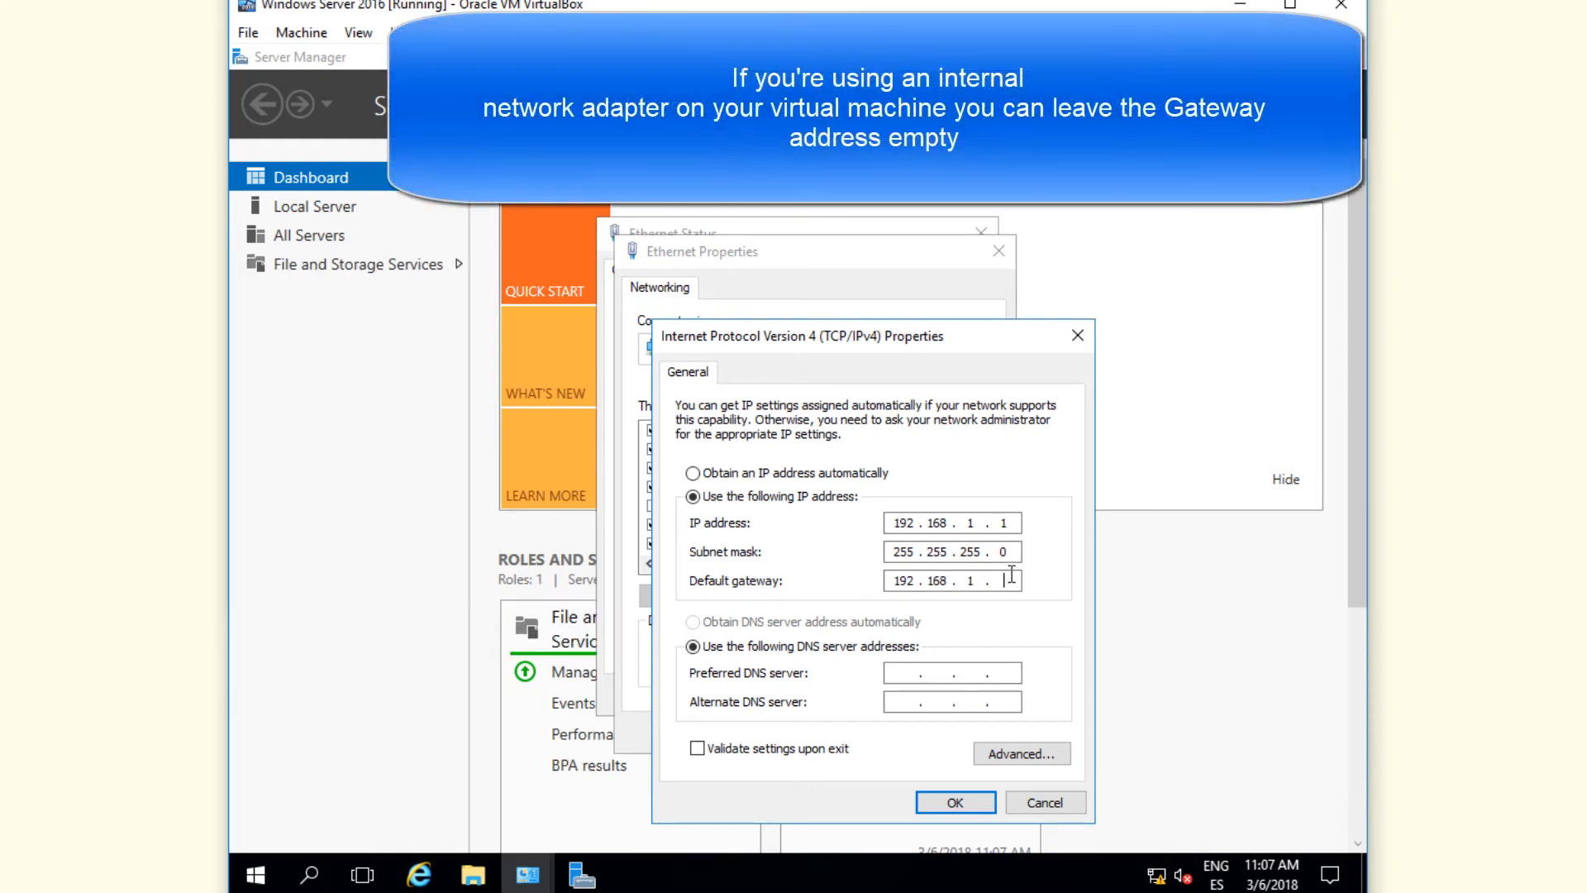
pyautogui.write('0')
pyautogui.click(909, 677)
pyautogui.write('192 . ')
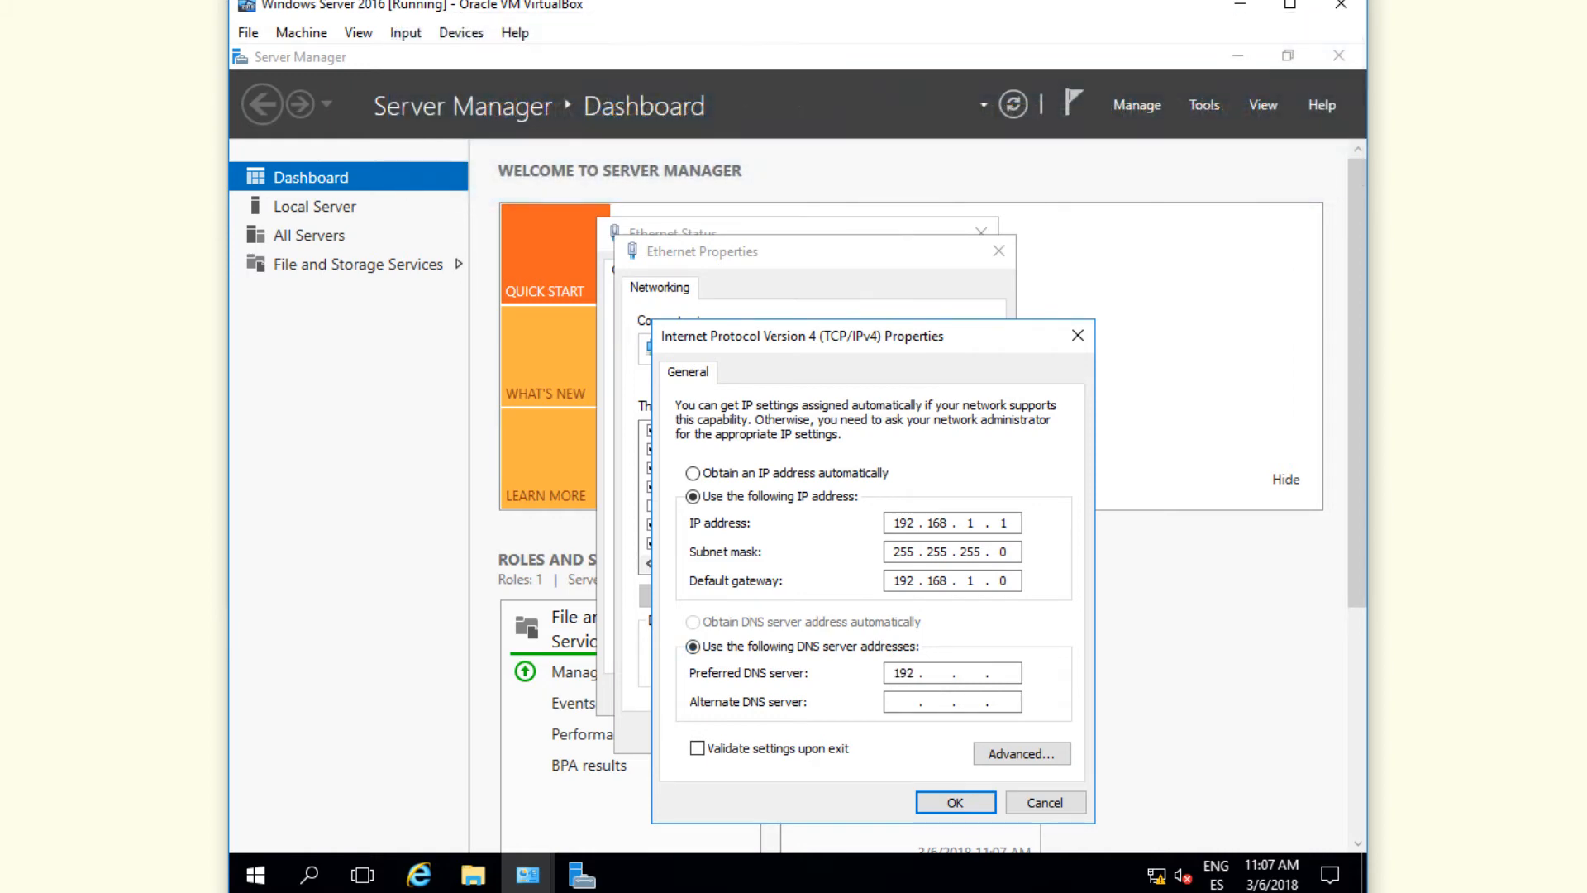
pyautogui.write('168 . 1 . 1')
# Step: Apply the IPv4 settings and close the Ethernet dialogs, Server Manager and the Network and Sharing Center
pyautogui.click(955, 802)
pyautogui.click(876, 733)
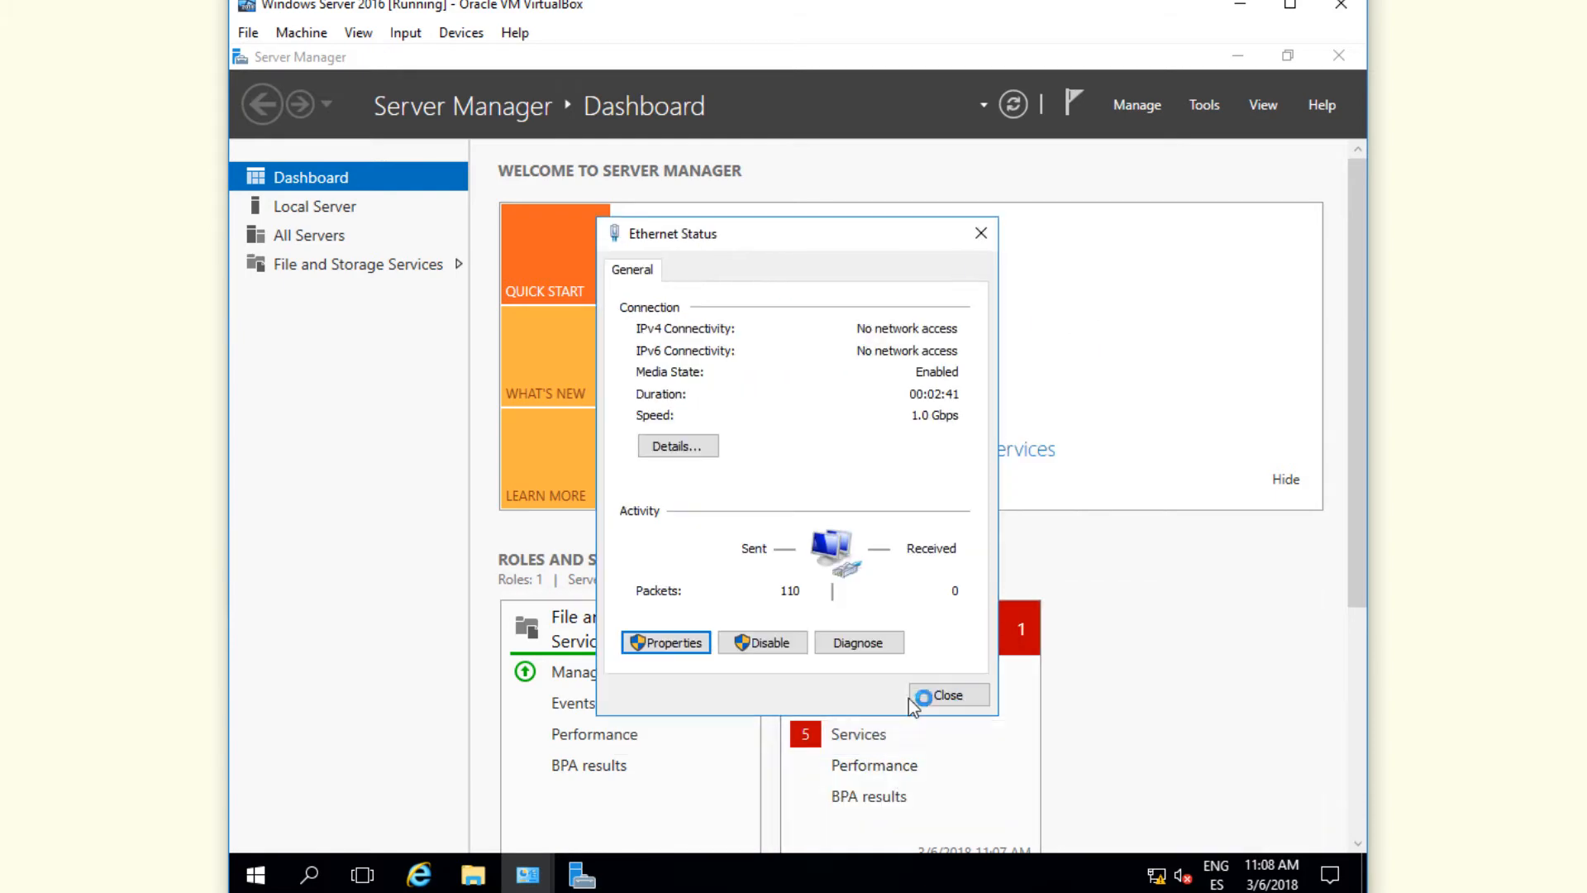
pyautogui.click(1057, 663)
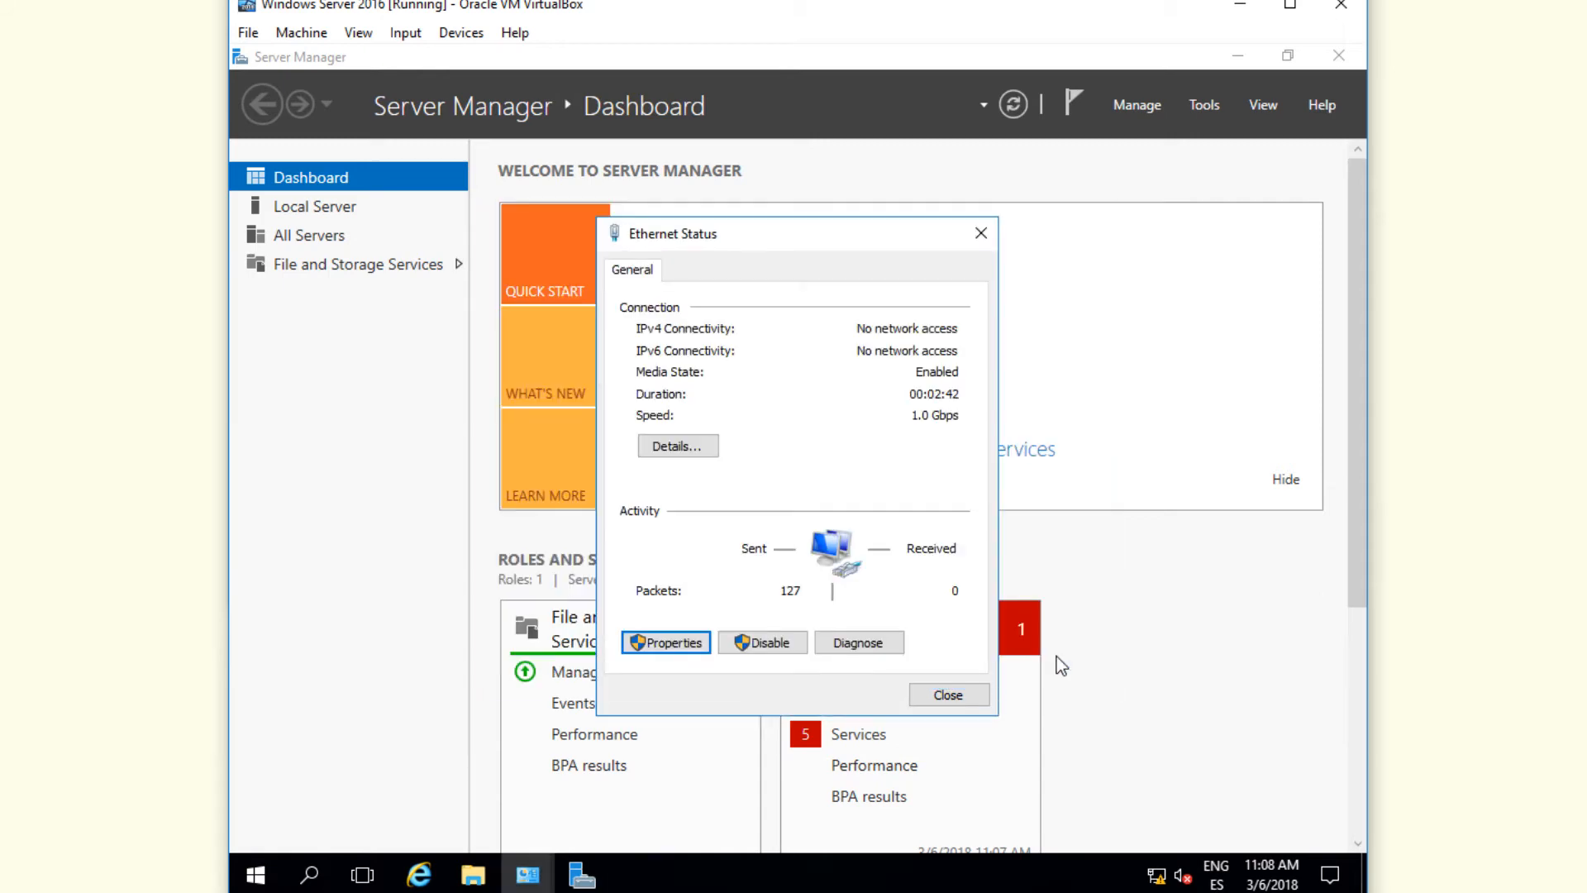
pyautogui.click(949, 700)
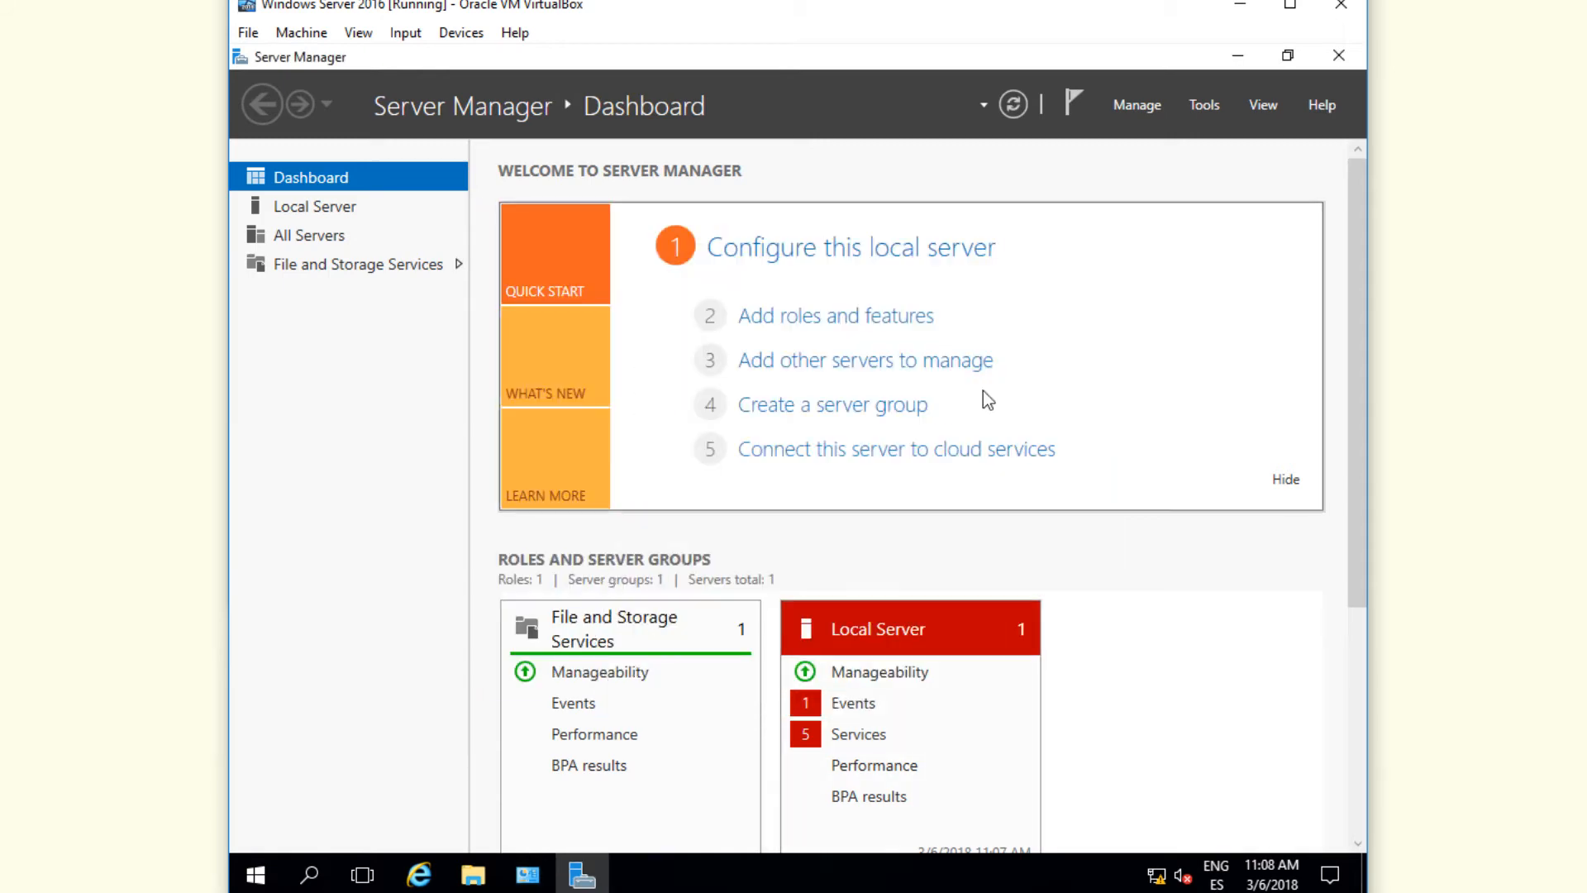
pyautogui.click(1339, 56)
pyautogui.click(1217, 142)
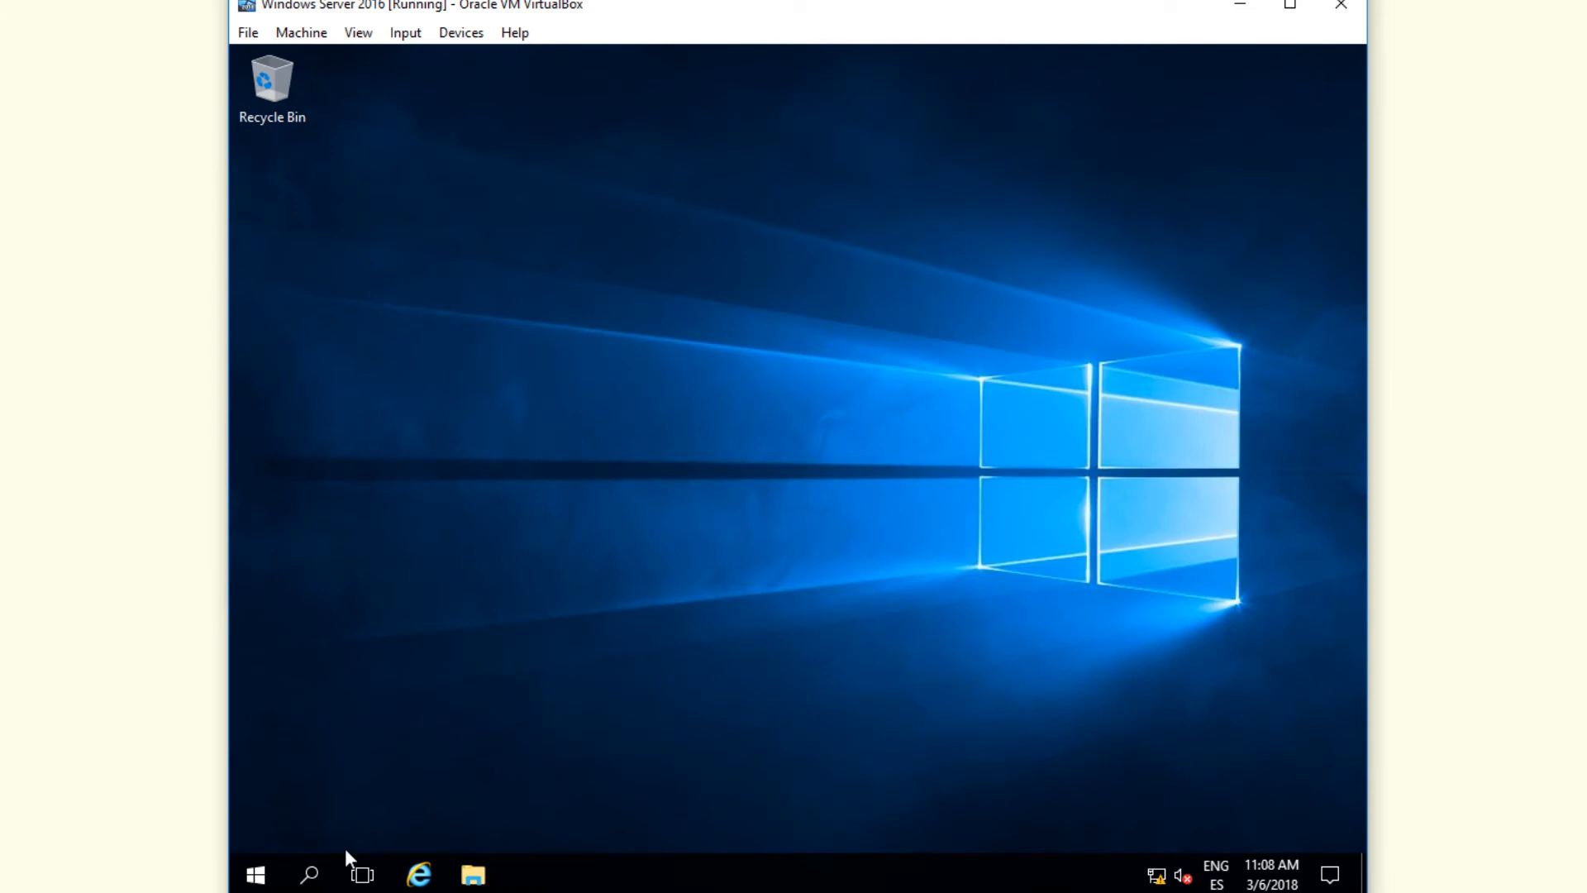
# Step: Reopen Server Manager and start the Add Roles and Features Wizard
pyautogui.click(256, 875)
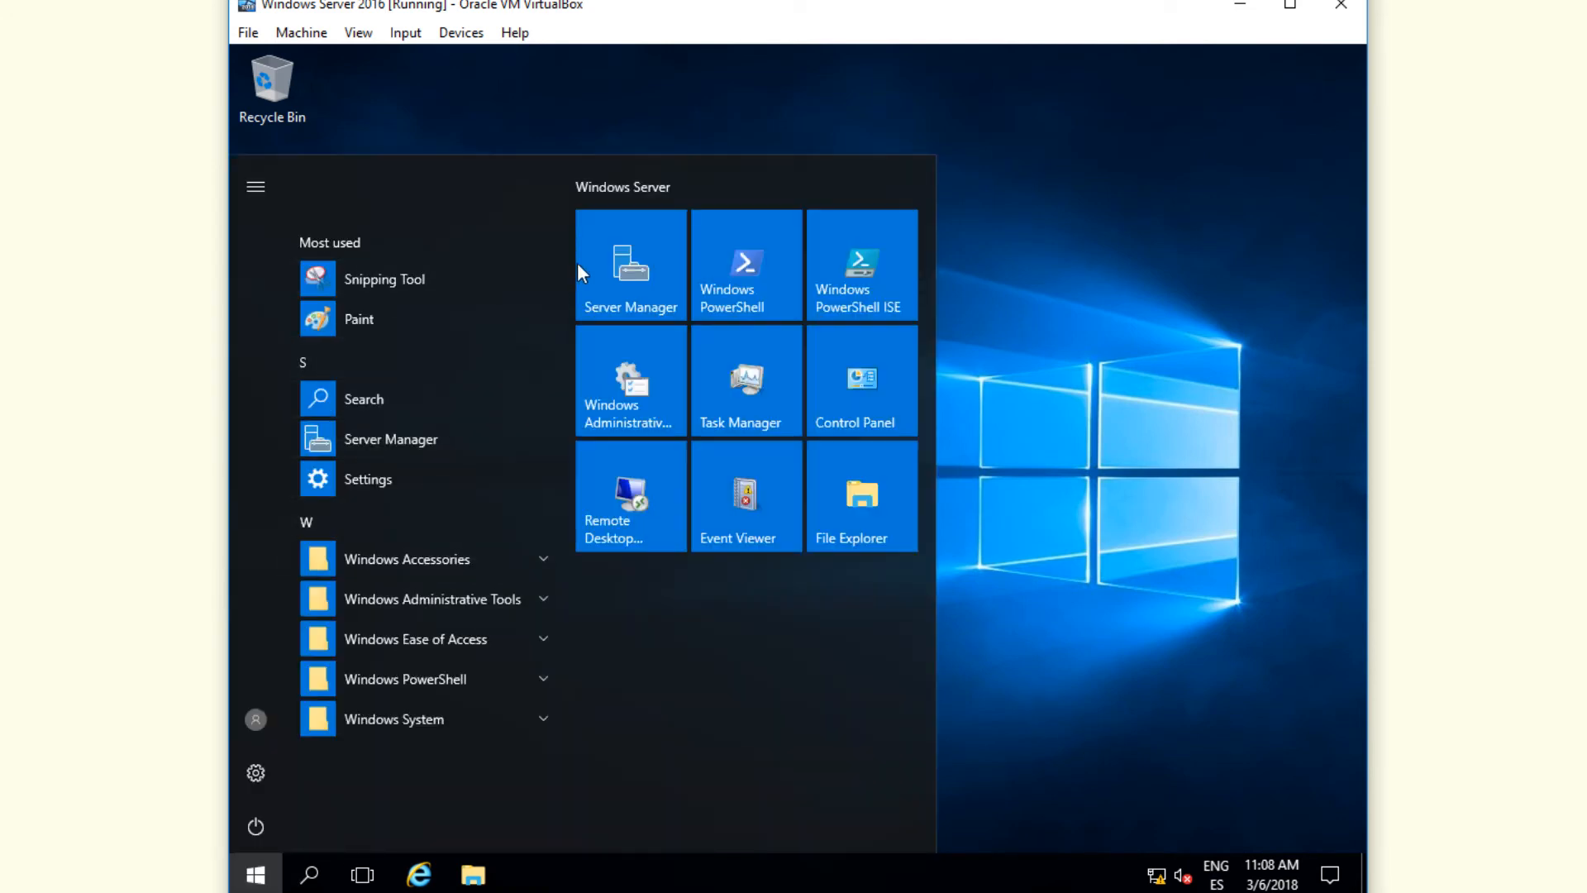
pyautogui.click(641, 280)
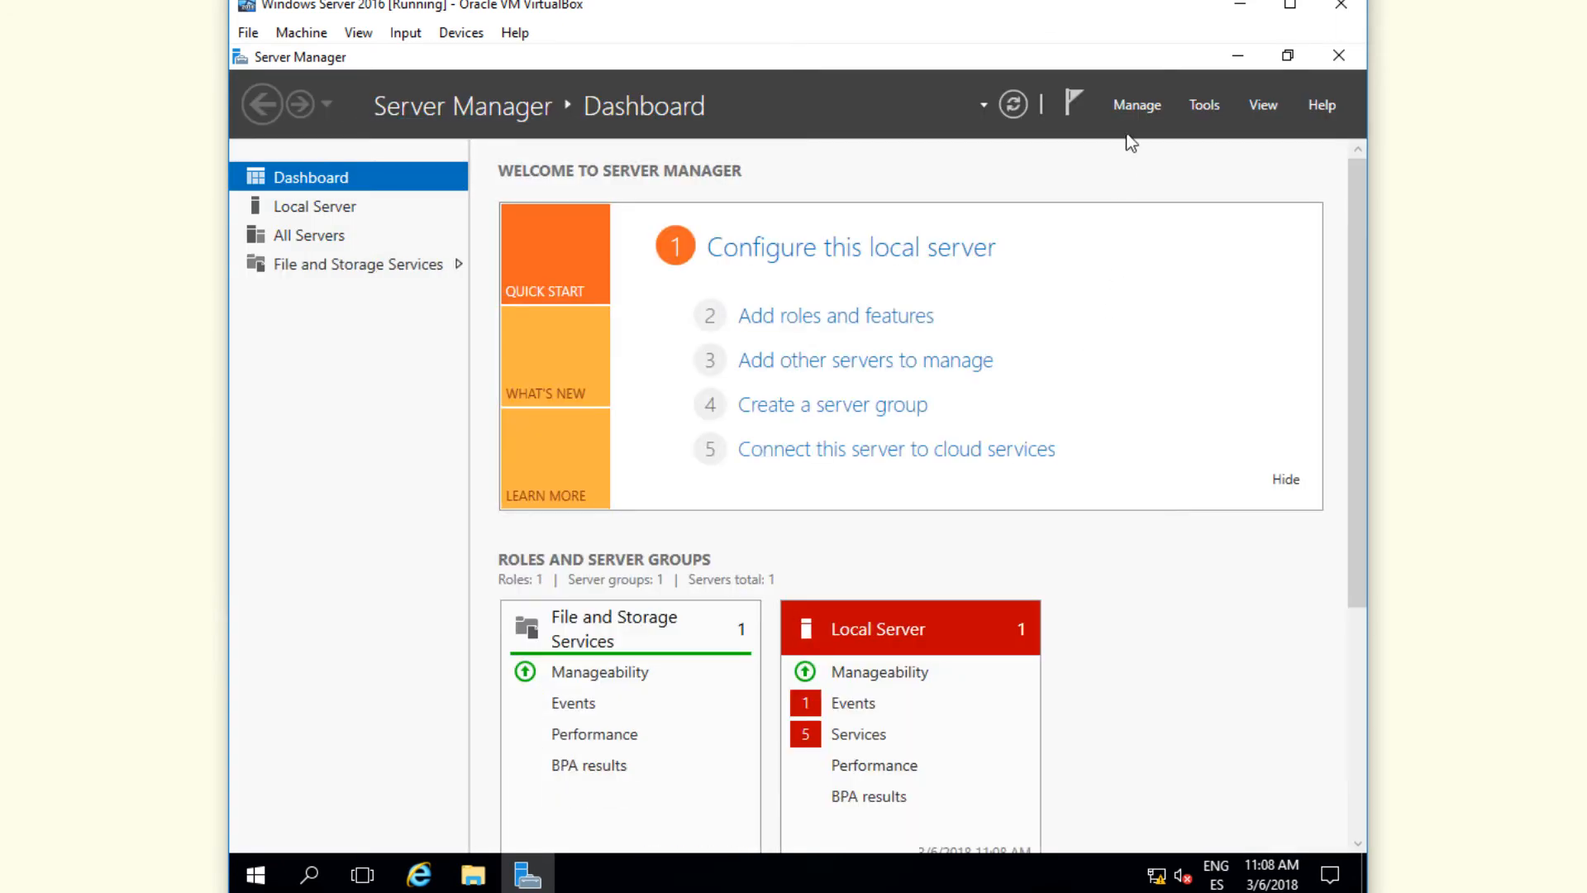
pyautogui.click(1137, 108)
pyautogui.click(1147, 132)
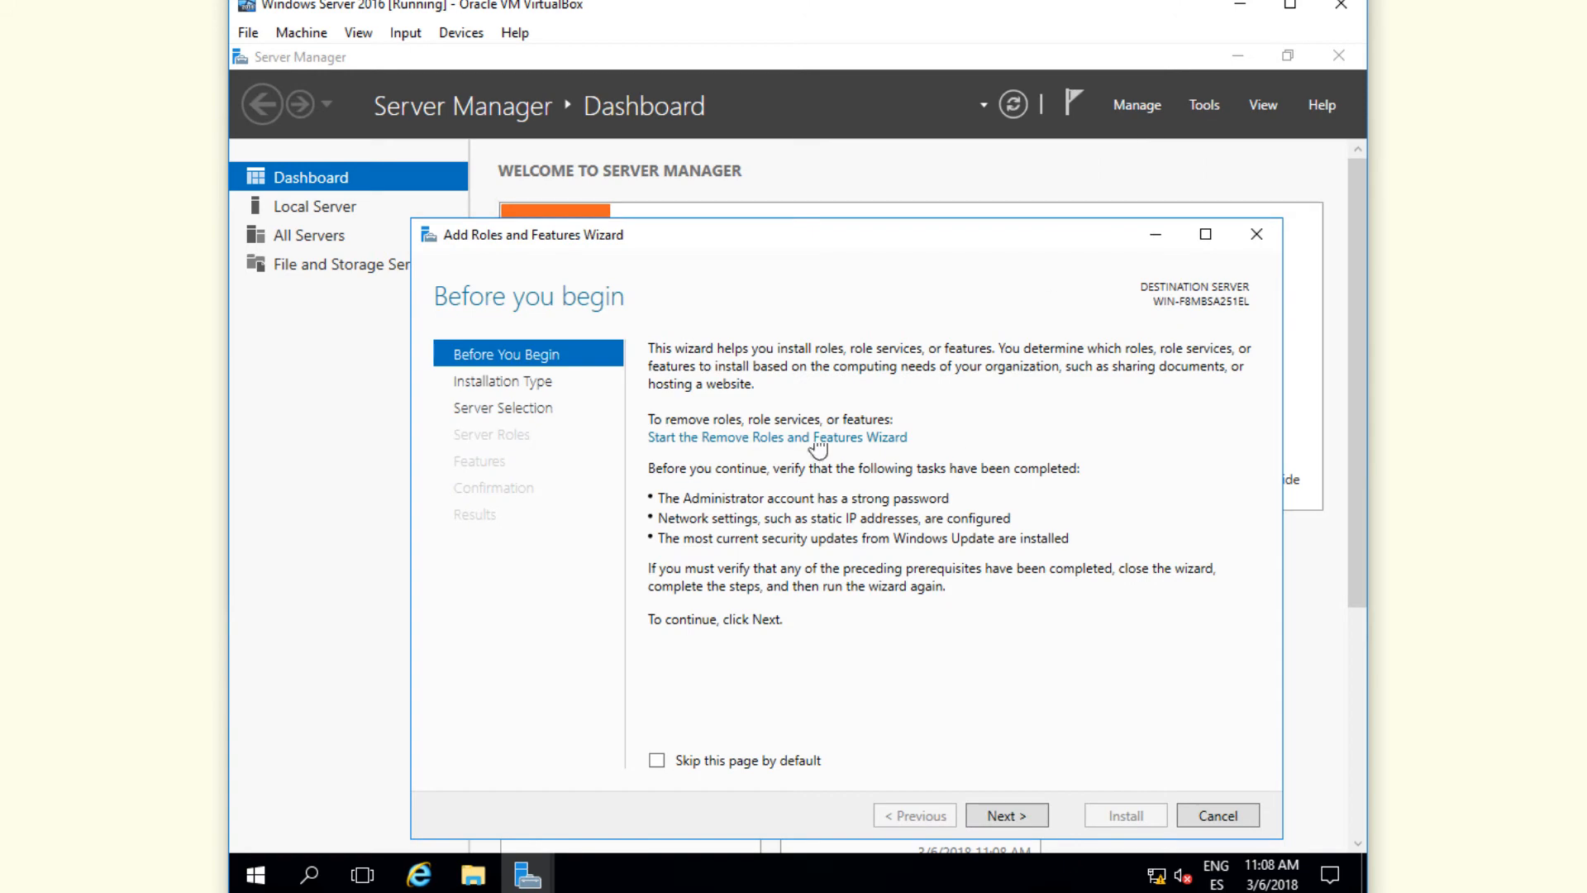
# Step: Choose a role-based installation on the server at 192.168.1.1 and select Active Directory Domain Services with its required features
pyautogui.click(983, 819)
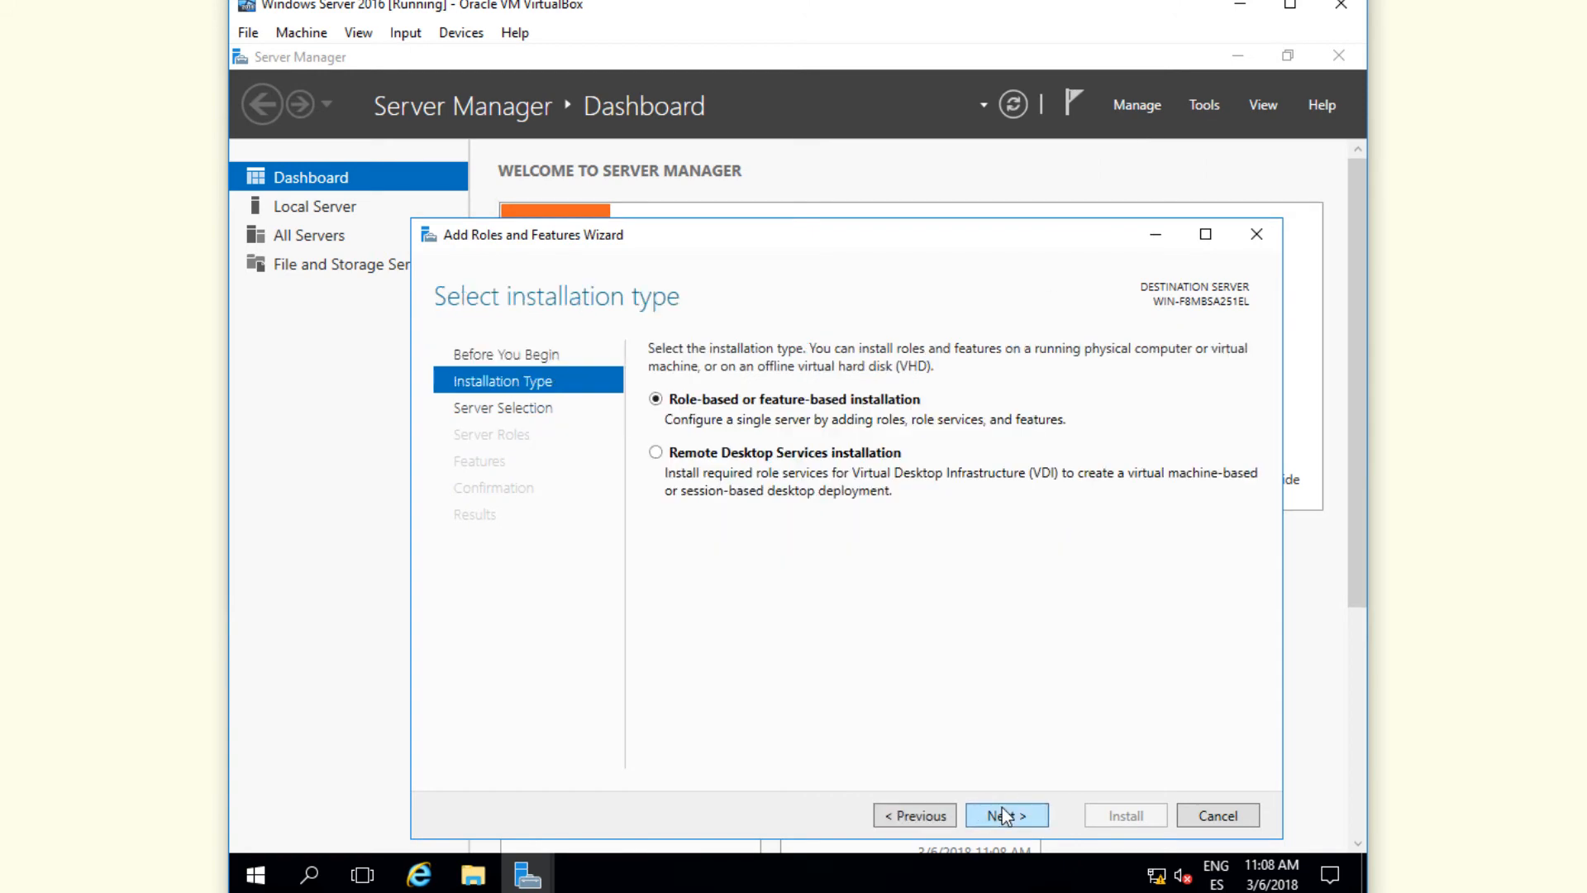
pyautogui.click(1003, 815)
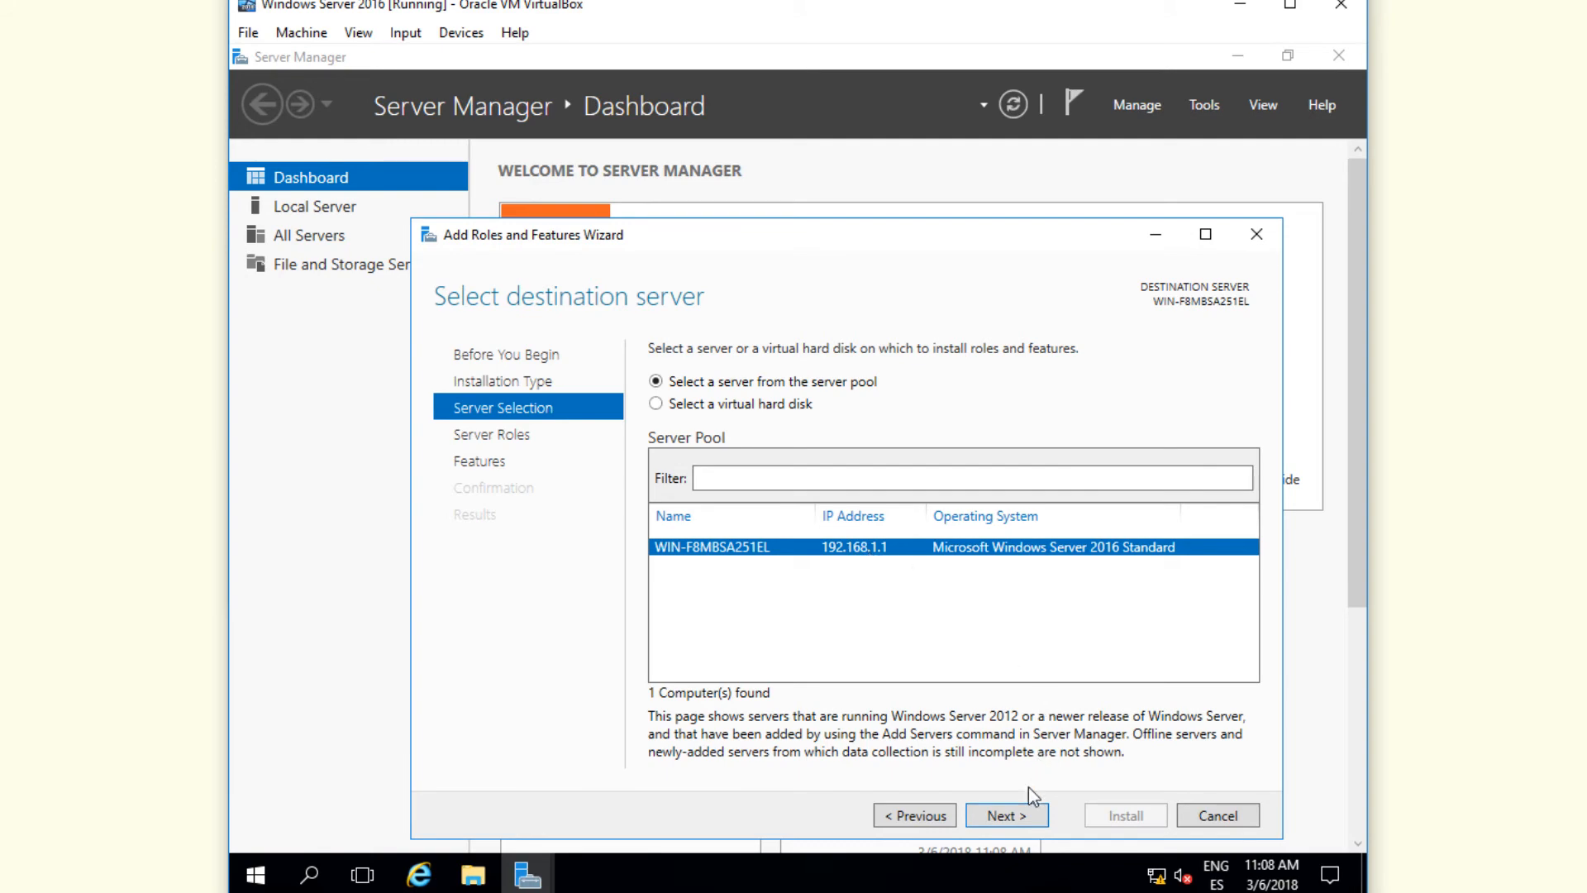
pyautogui.click(1015, 814)
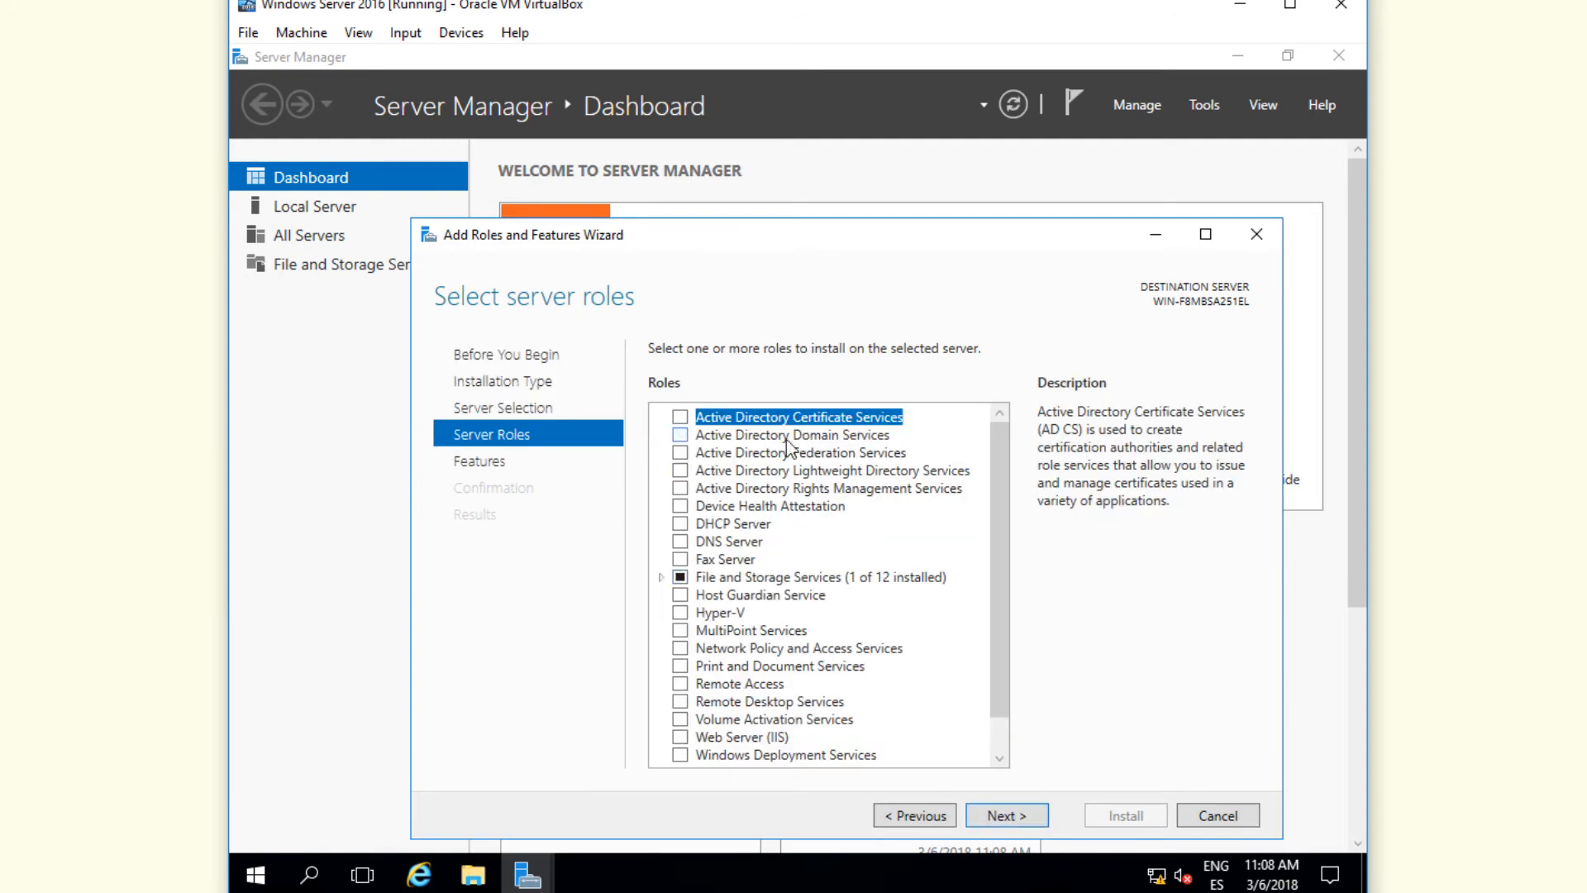
pyautogui.click(680, 435)
pyautogui.click(884, 712)
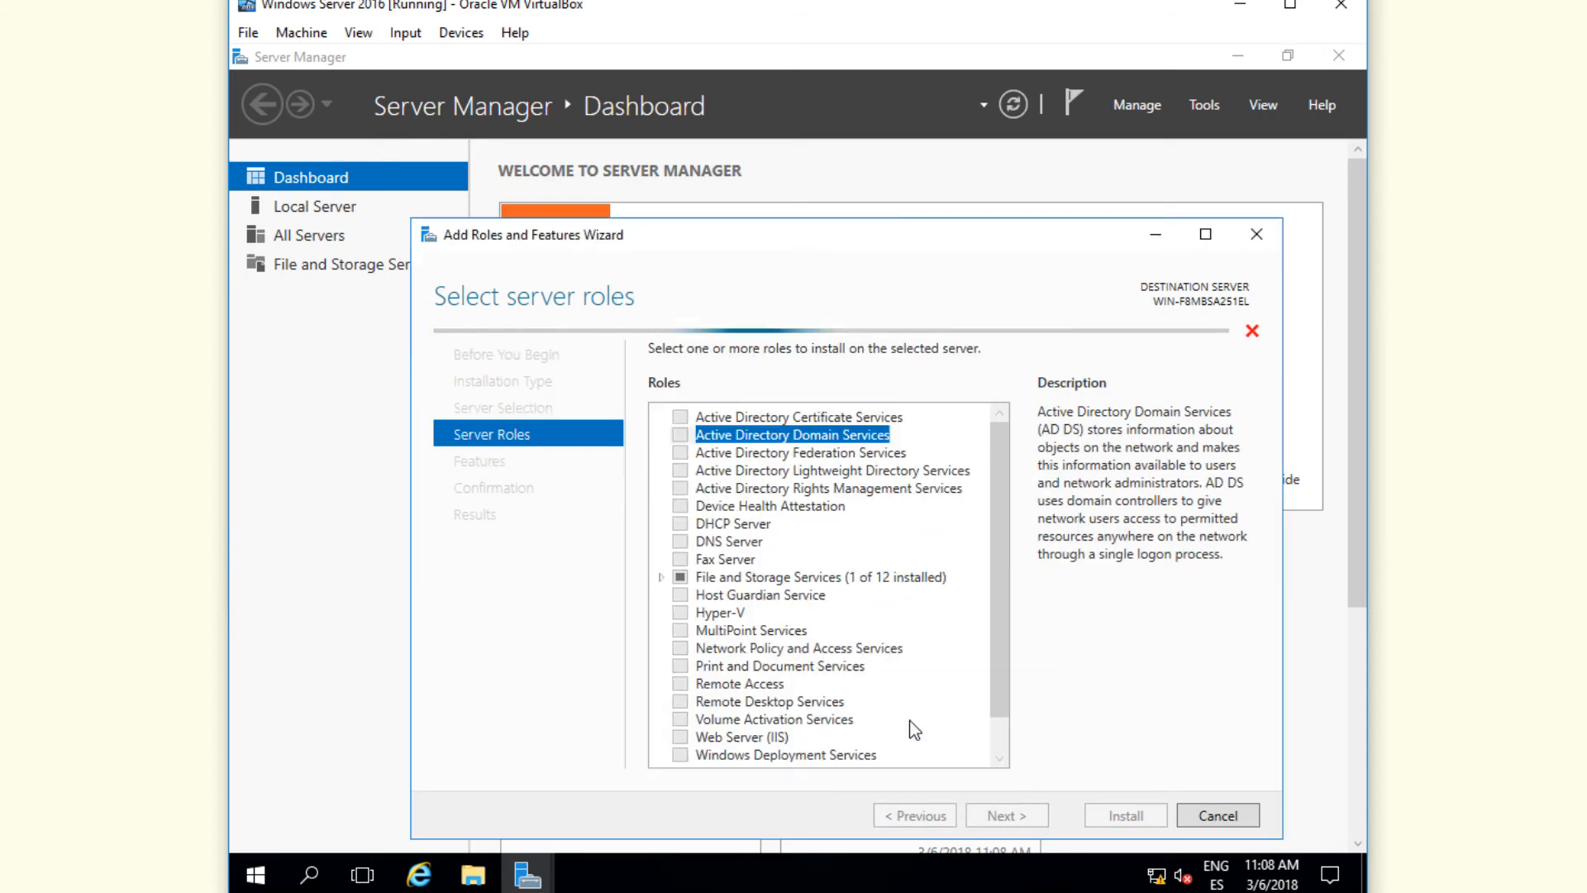
# Step: Keep the preselected features, install the Active Directory Domain Services role and close the wizard once installation finishes
pyautogui.click(1038, 815)
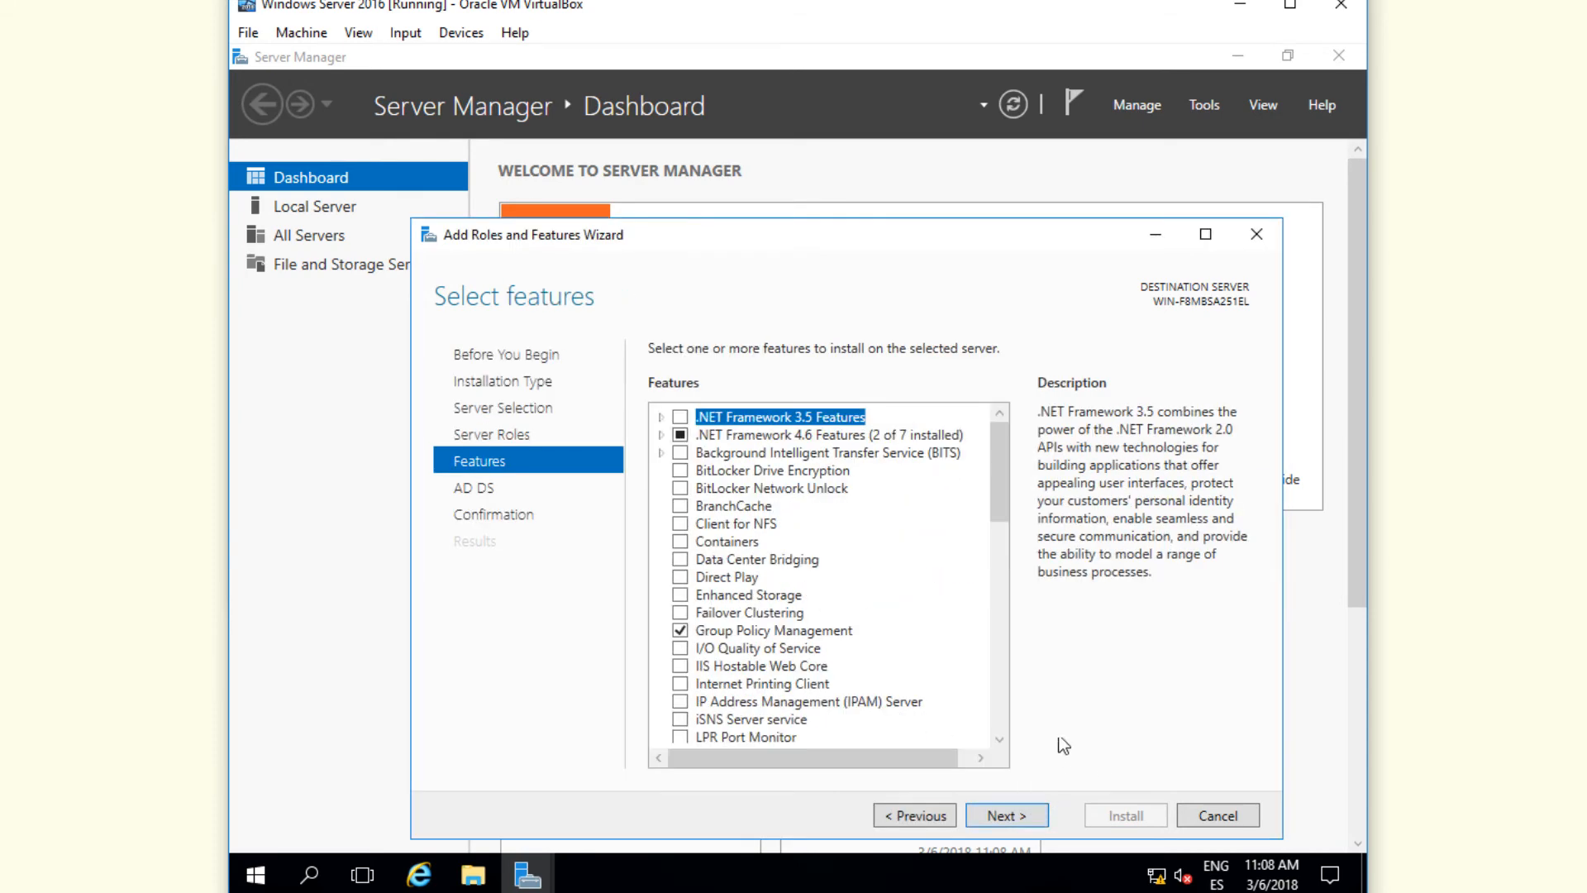
pyautogui.click(1028, 816)
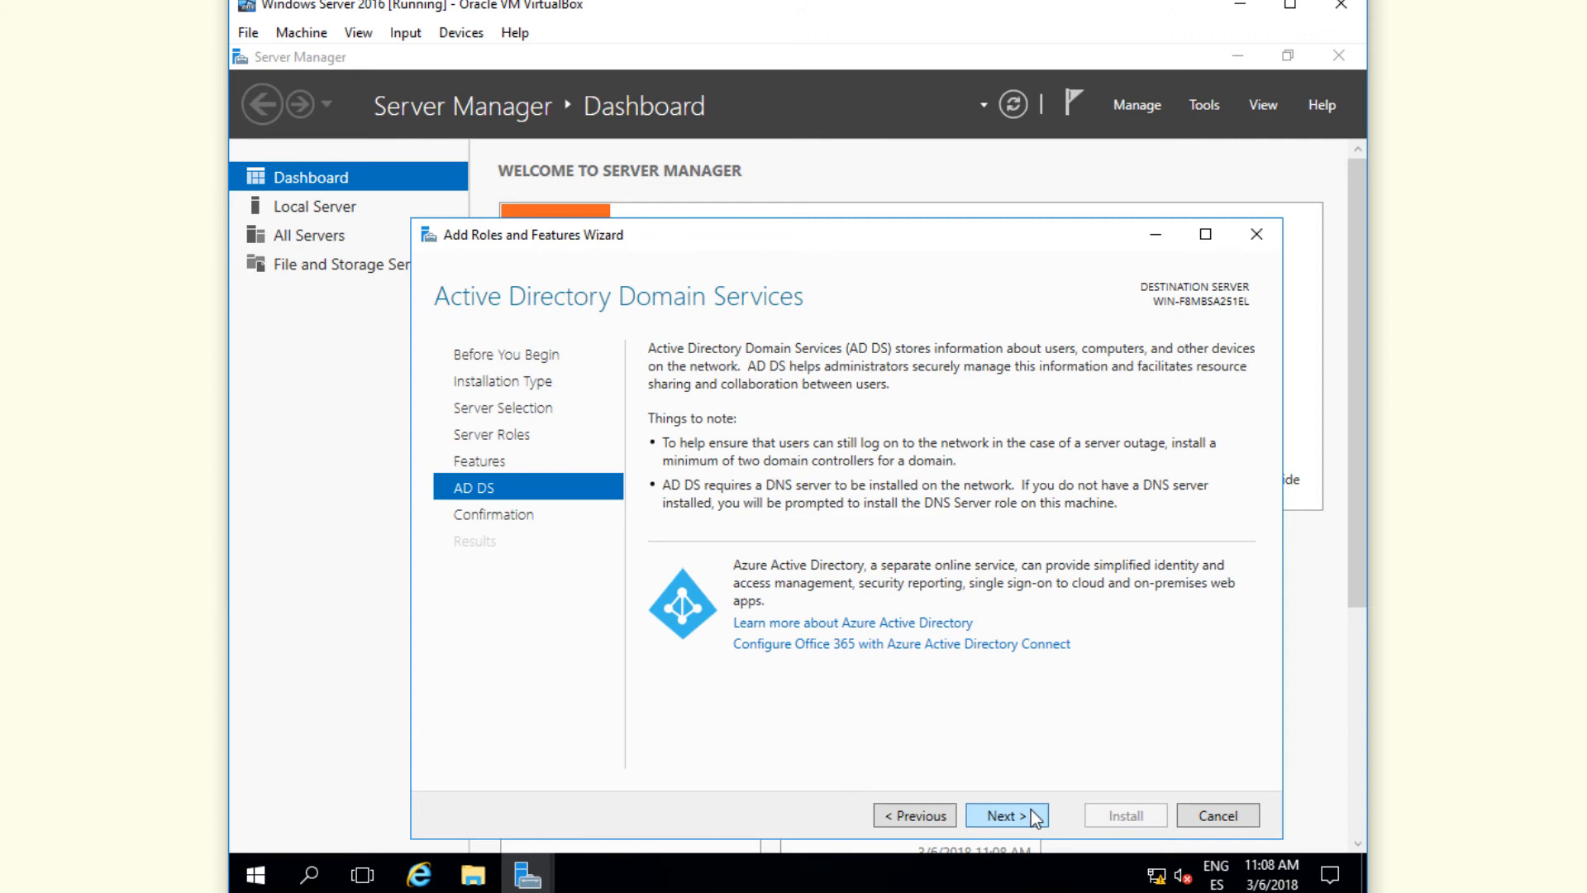
pyautogui.click(1039, 812)
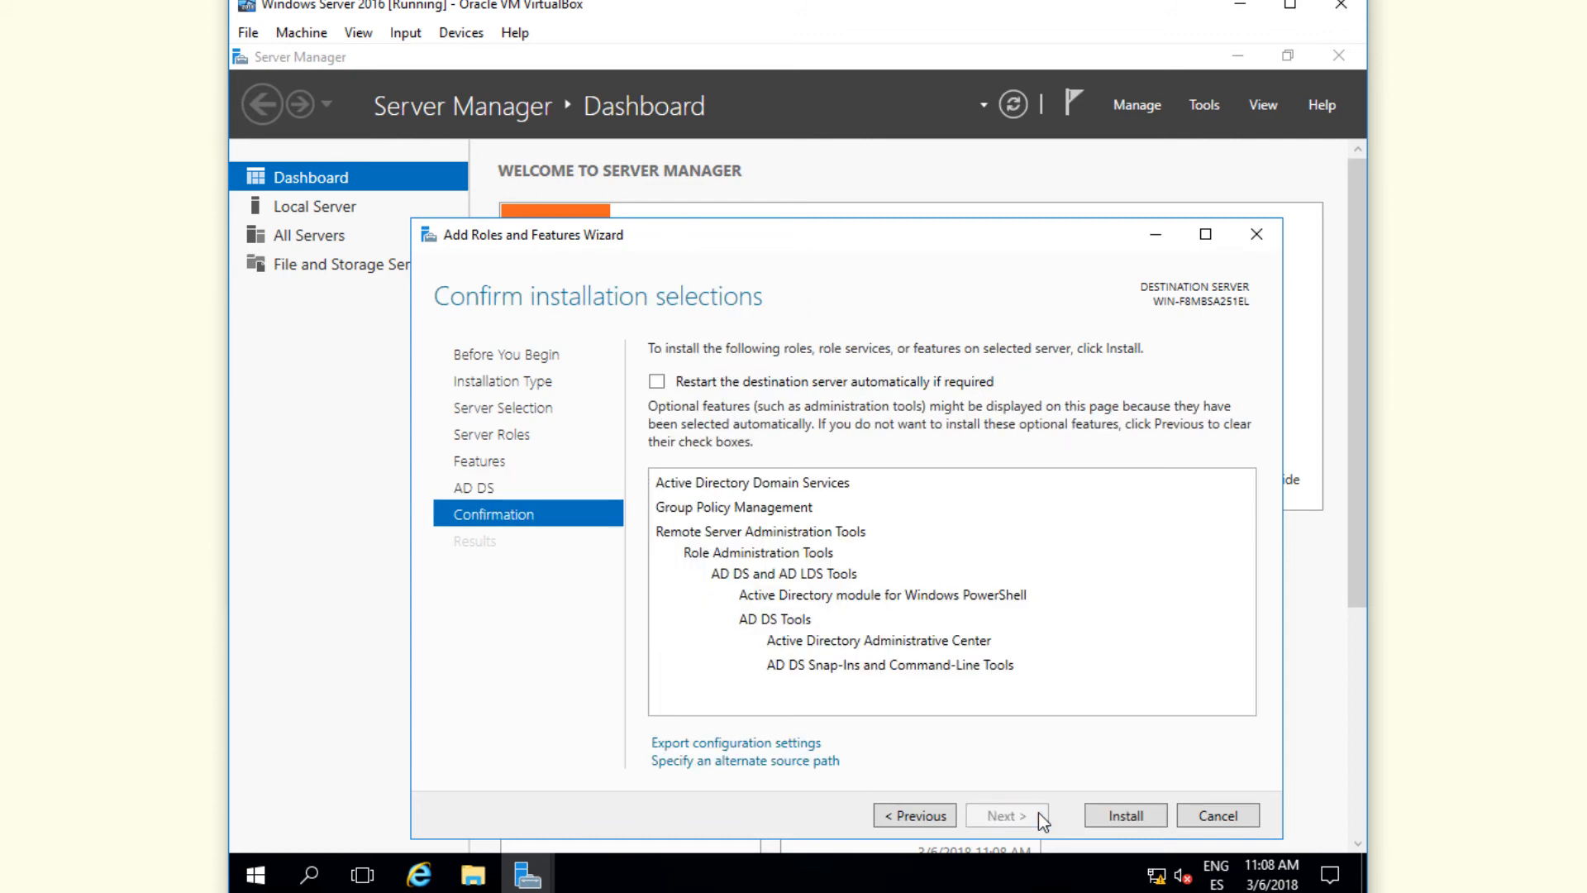
pyautogui.click(1094, 814)
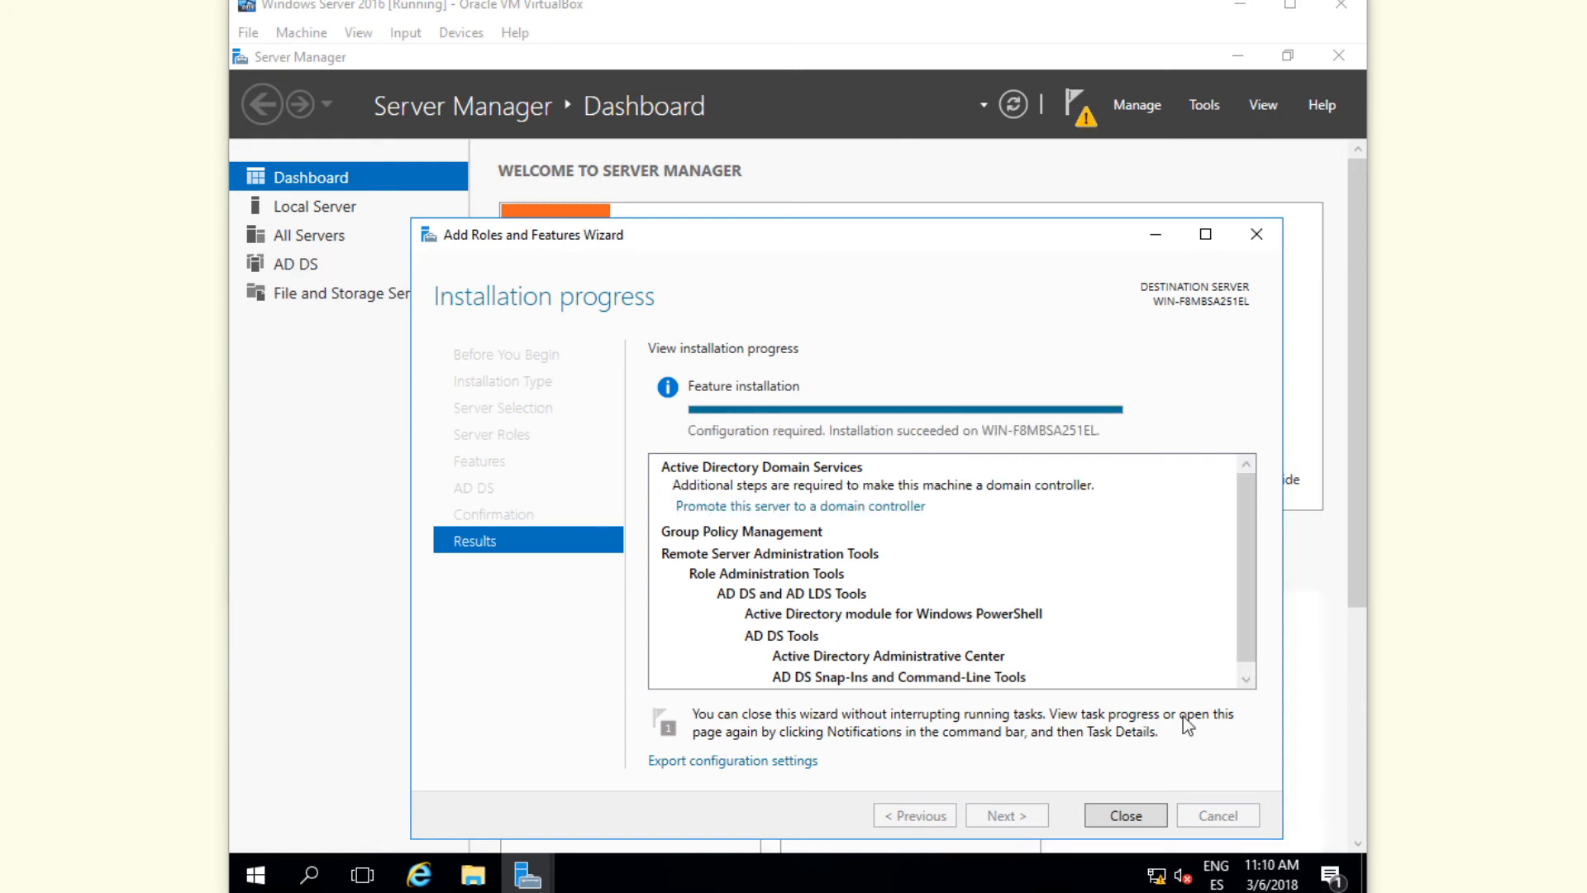
pyautogui.click(1127, 818)
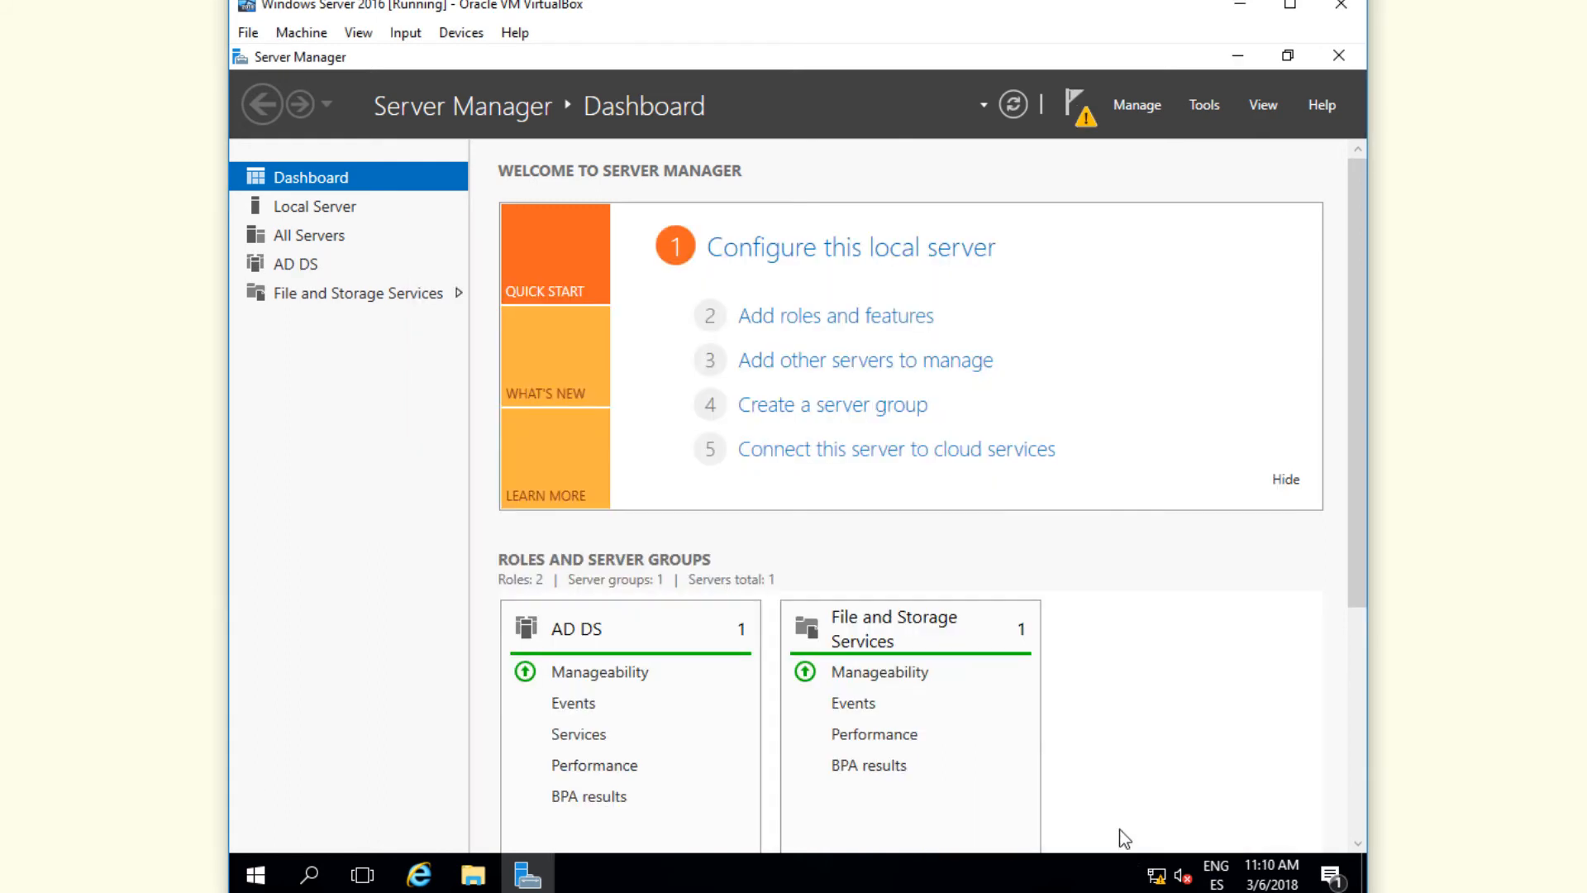
# Step: Start promoting the server to a domain controller in a new forest with the root domain name project.local
pyautogui.click(1080, 118)
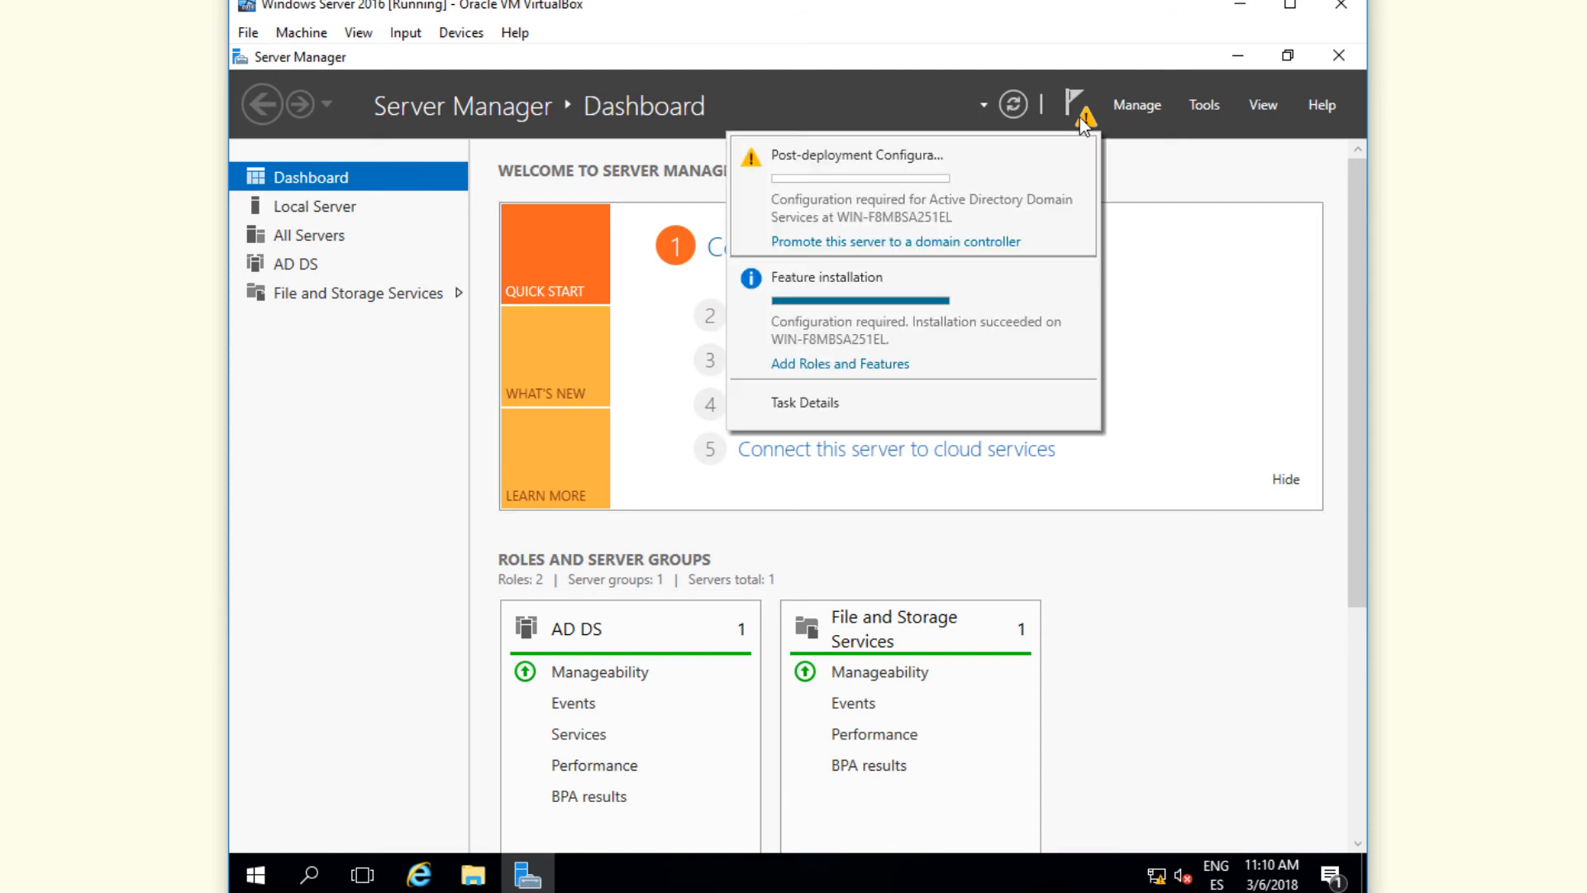
pyautogui.click(914, 241)
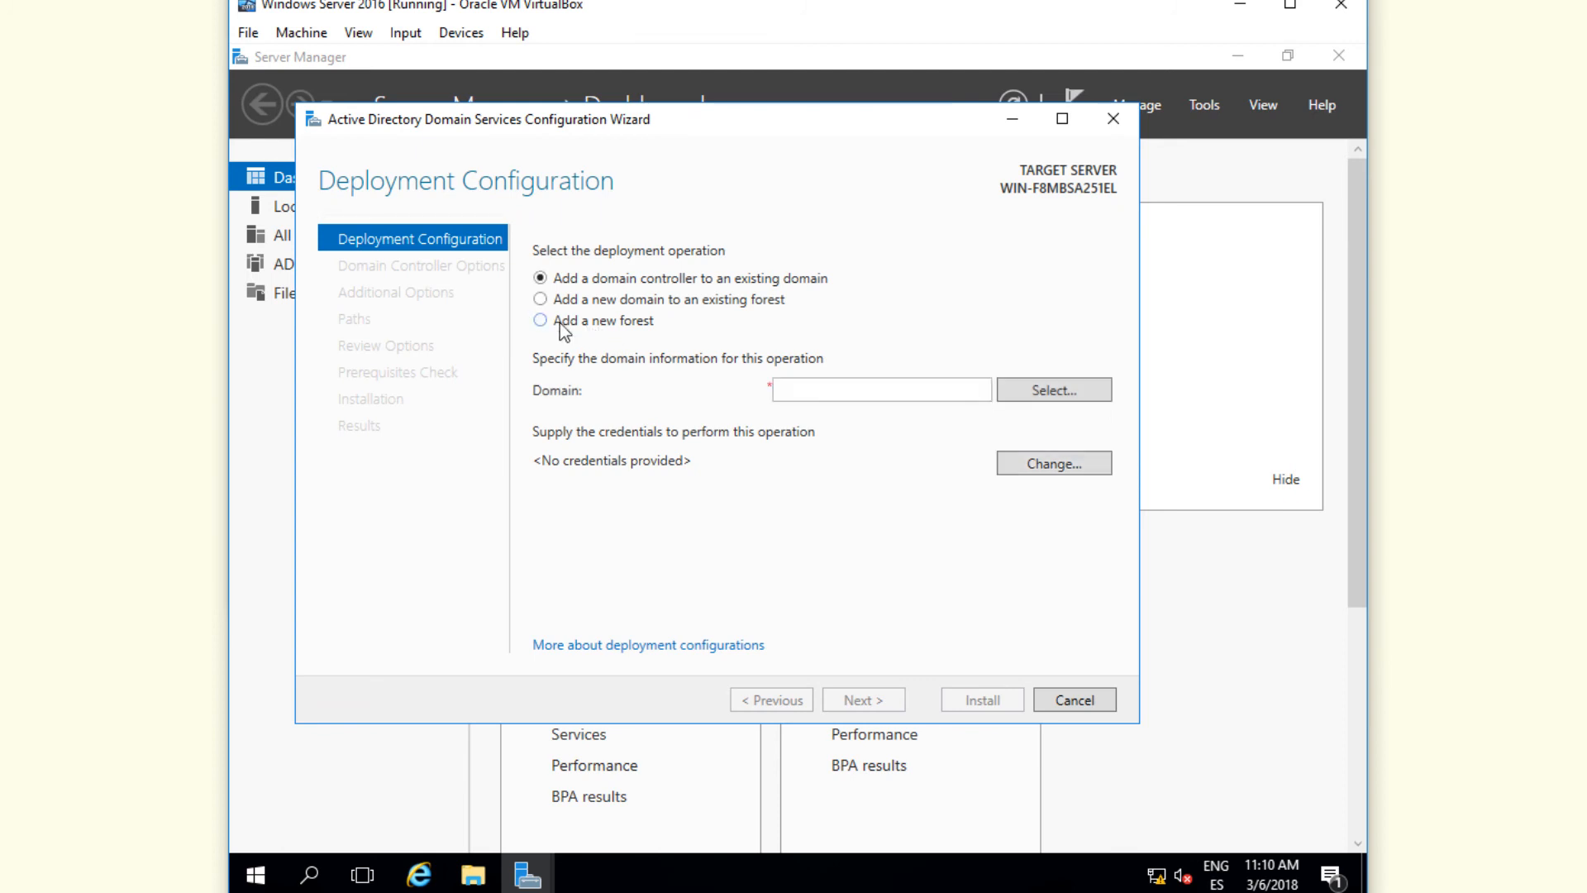
pyautogui.click(559, 323)
pyautogui.click(825, 398)
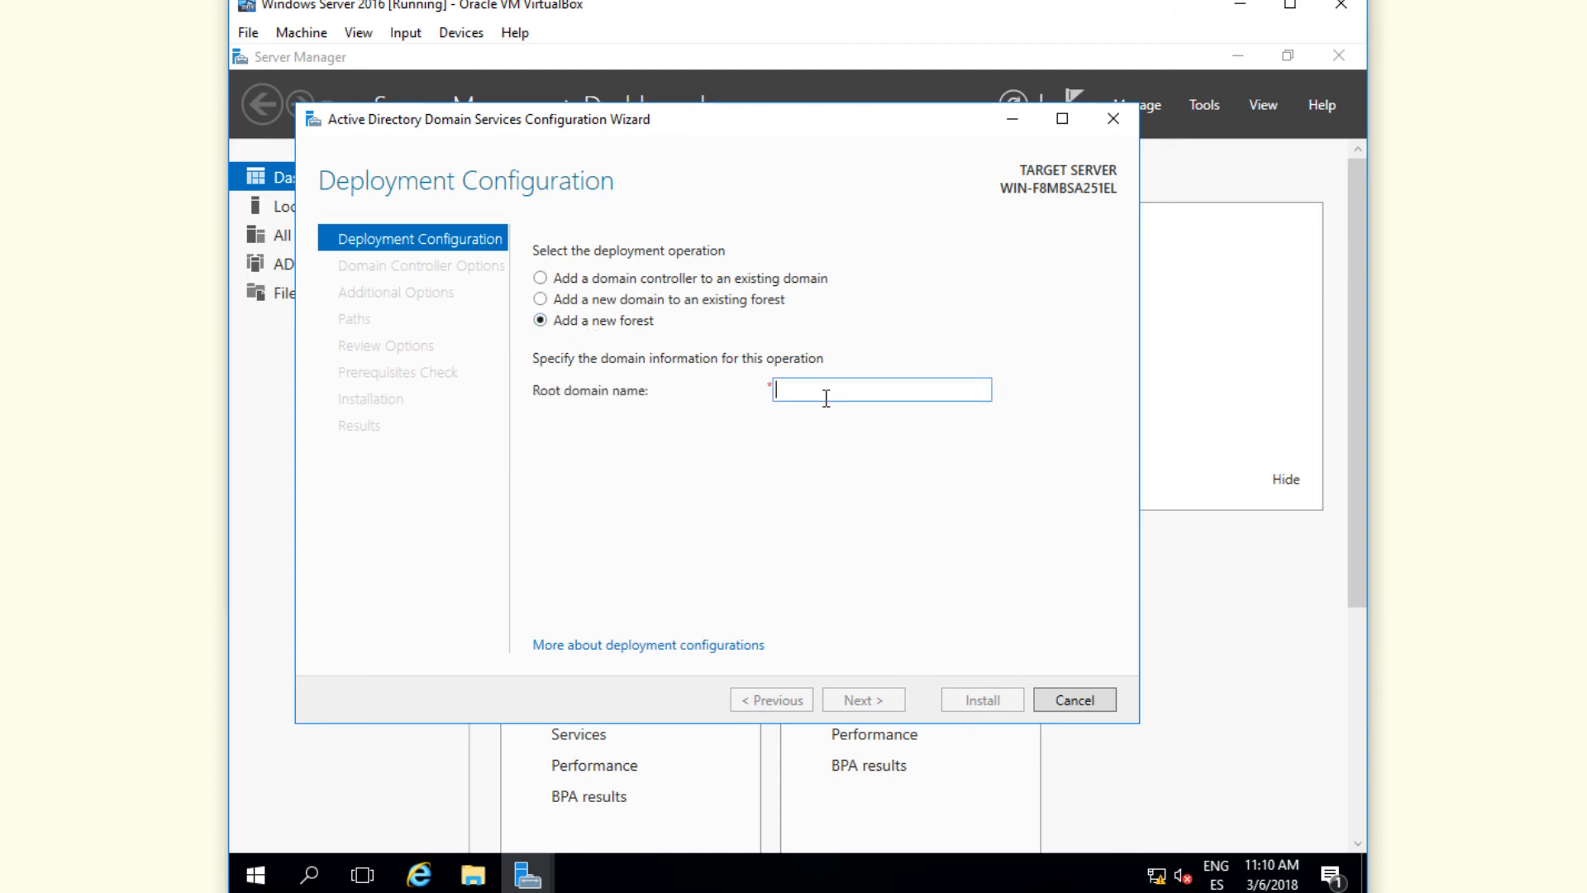
pyautogui.write('project')
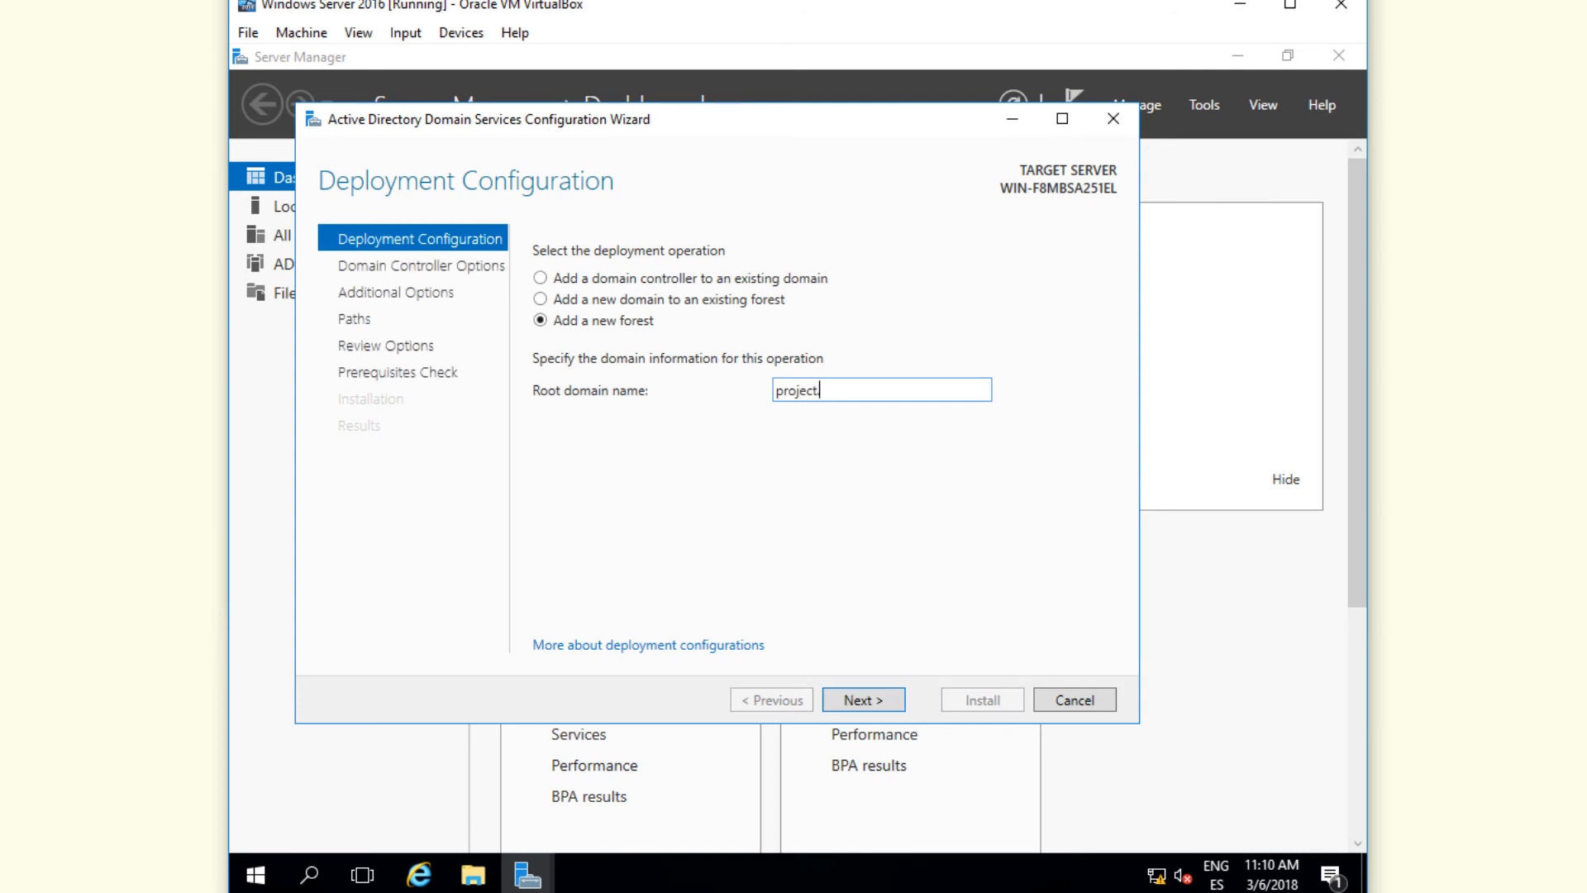
pyautogui.write('.local')
pyautogui.click(878, 701)
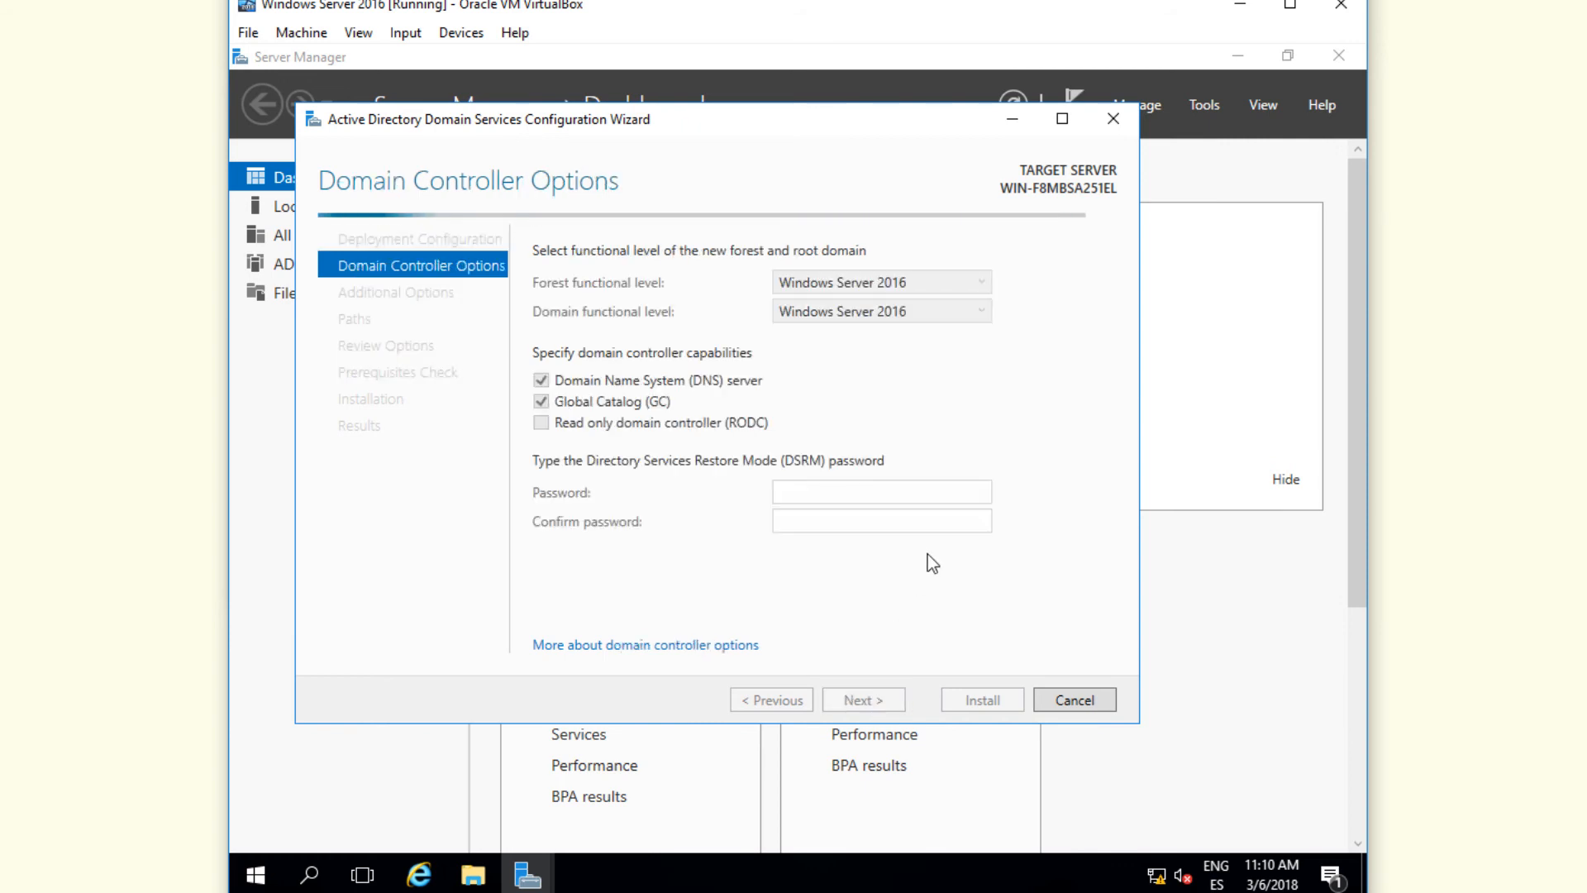
# Step: Enter and confirm the Directory Services Restore Mode password, keeping the Windows Server 2016 functional levels and the DNS server option
pyautogui.click(833, 490)
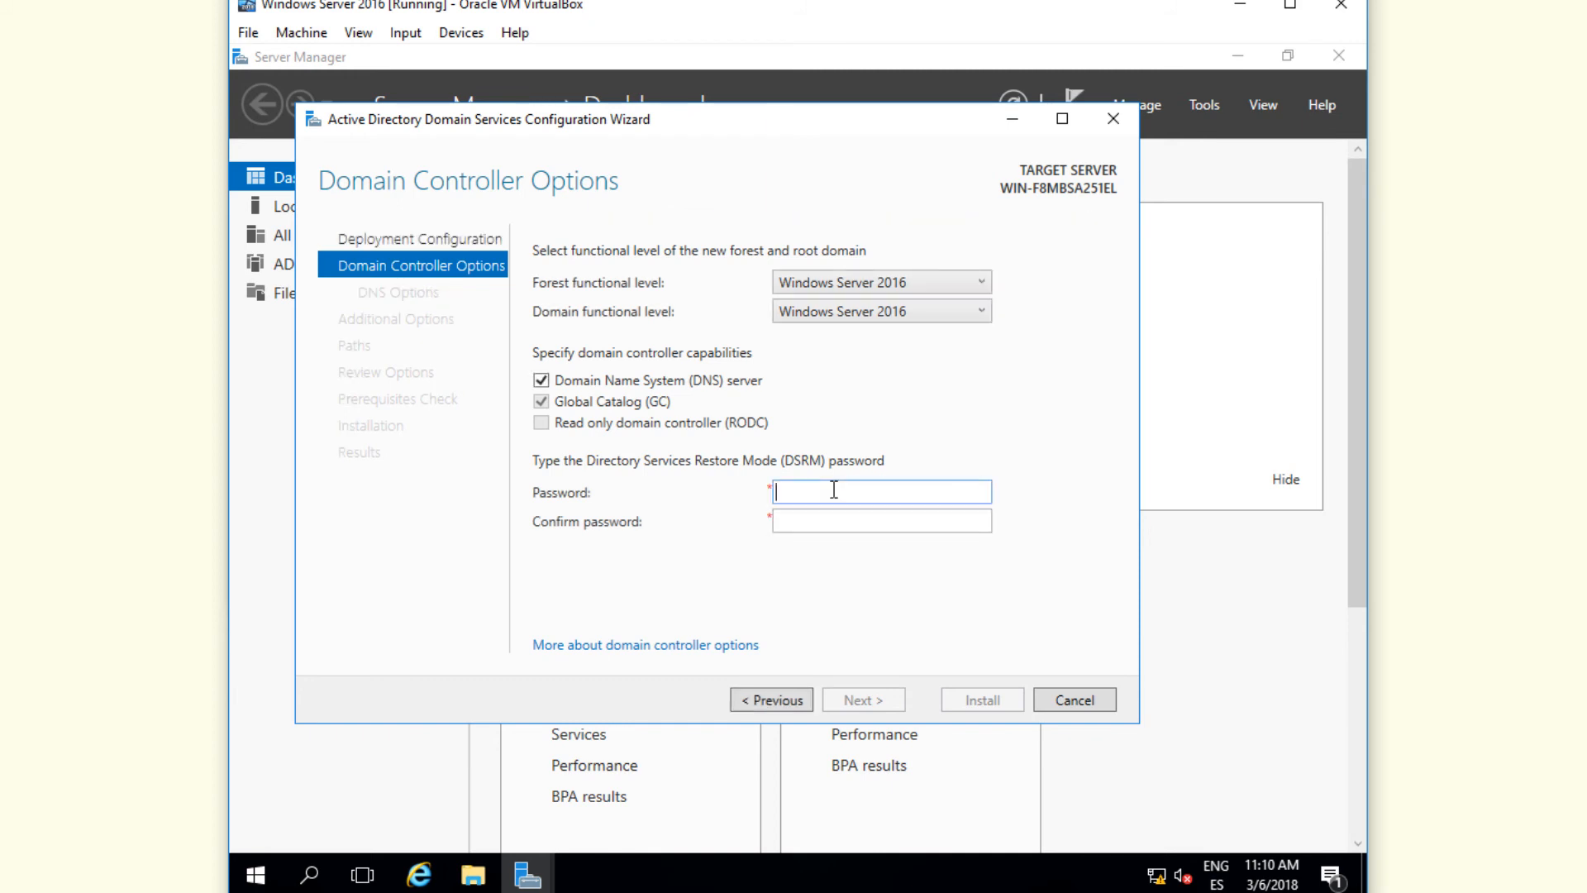
pyautogui.write('**********')
pyautogui.press('Tab')
pyautogui.write('*')
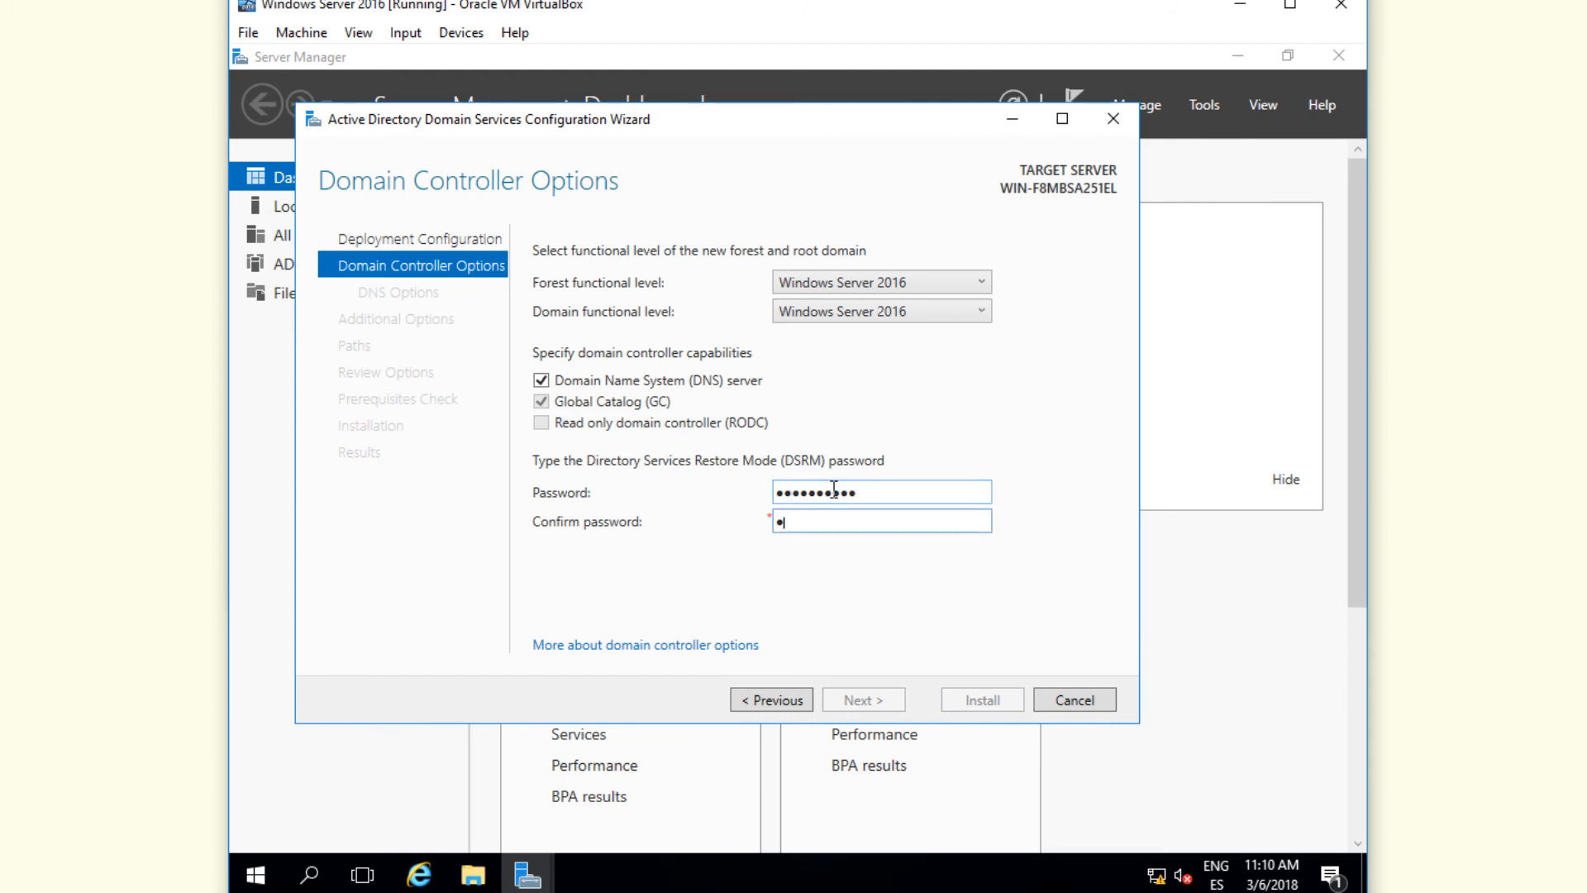
pyautogui.write('*********')
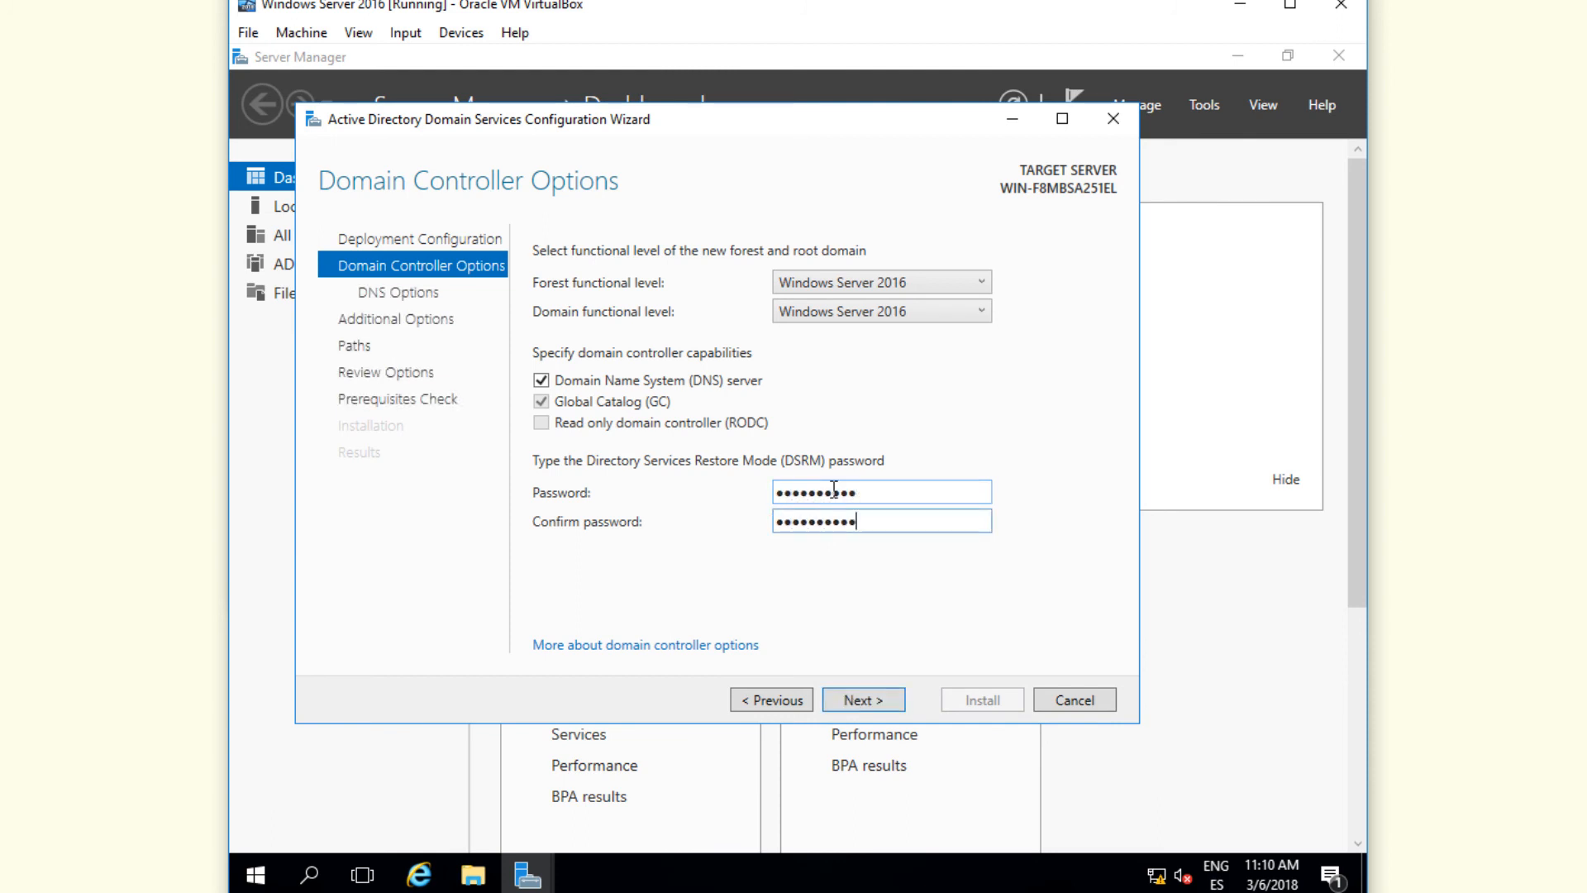
pyautogui.click(879, 707)
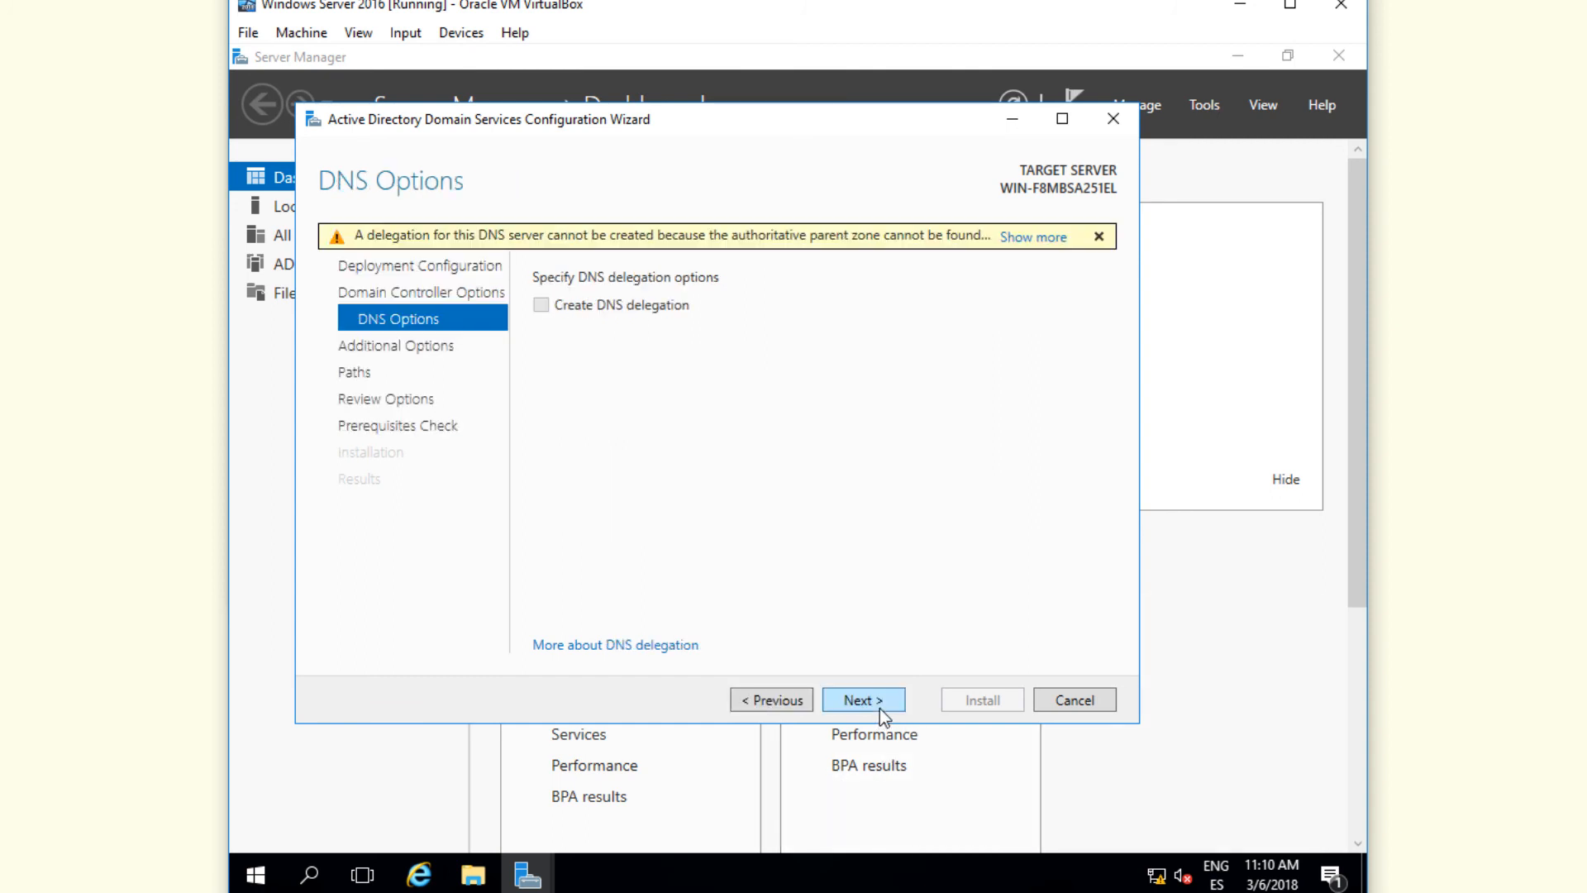
# Step: Accept the DNS options, the NetBIOS name PROJECT, the default paths and the reviewed selections to run the prerequisites check
pyautogui.click(880, 707)
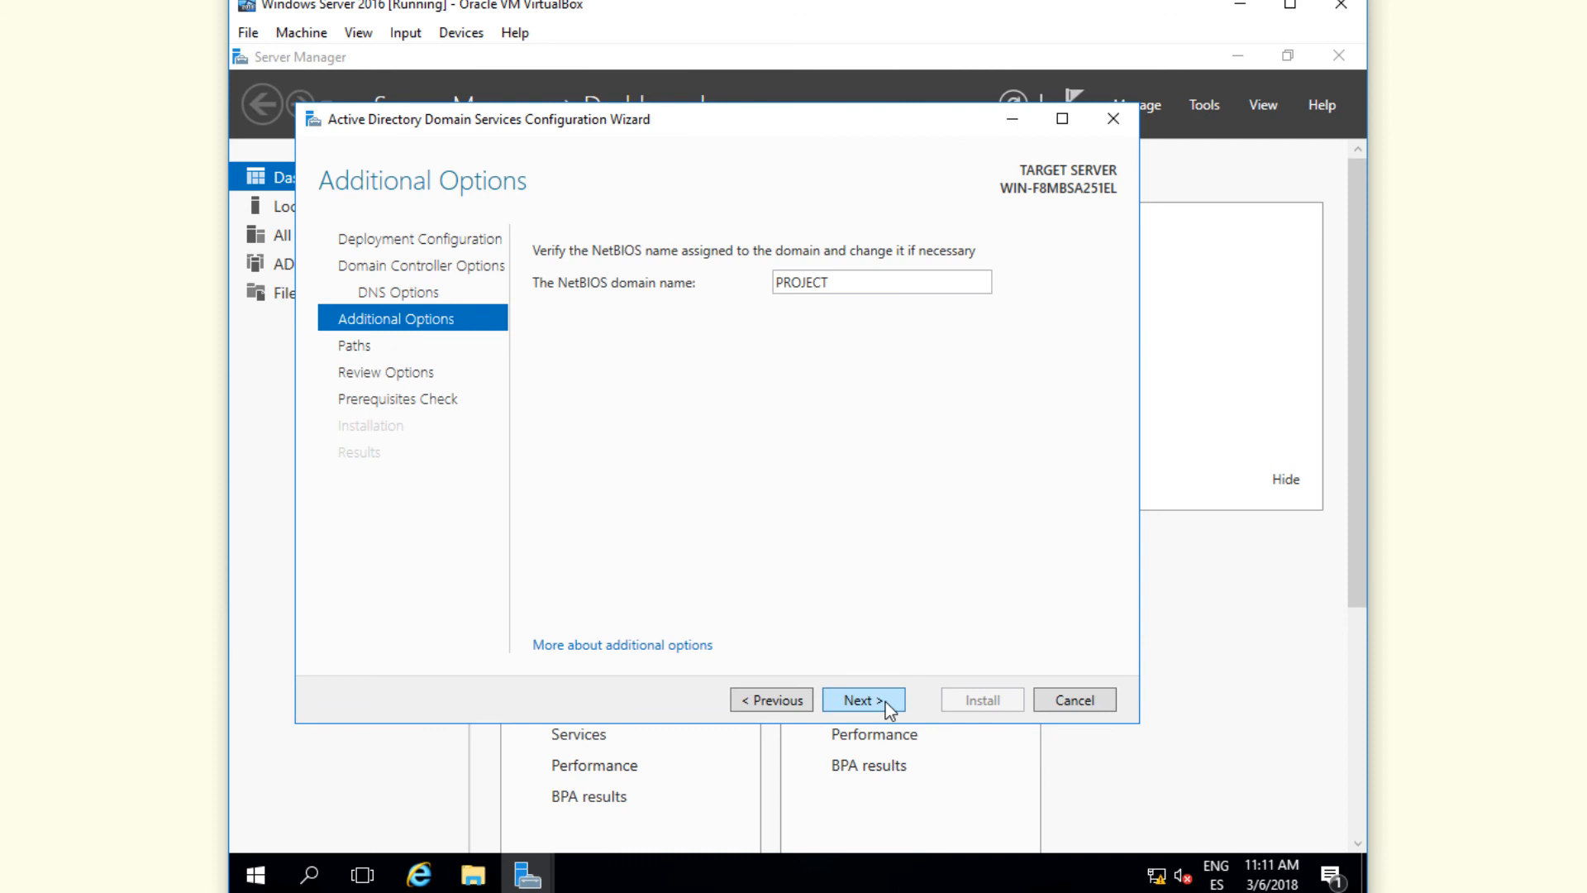
pyautogui.click(886, 702)
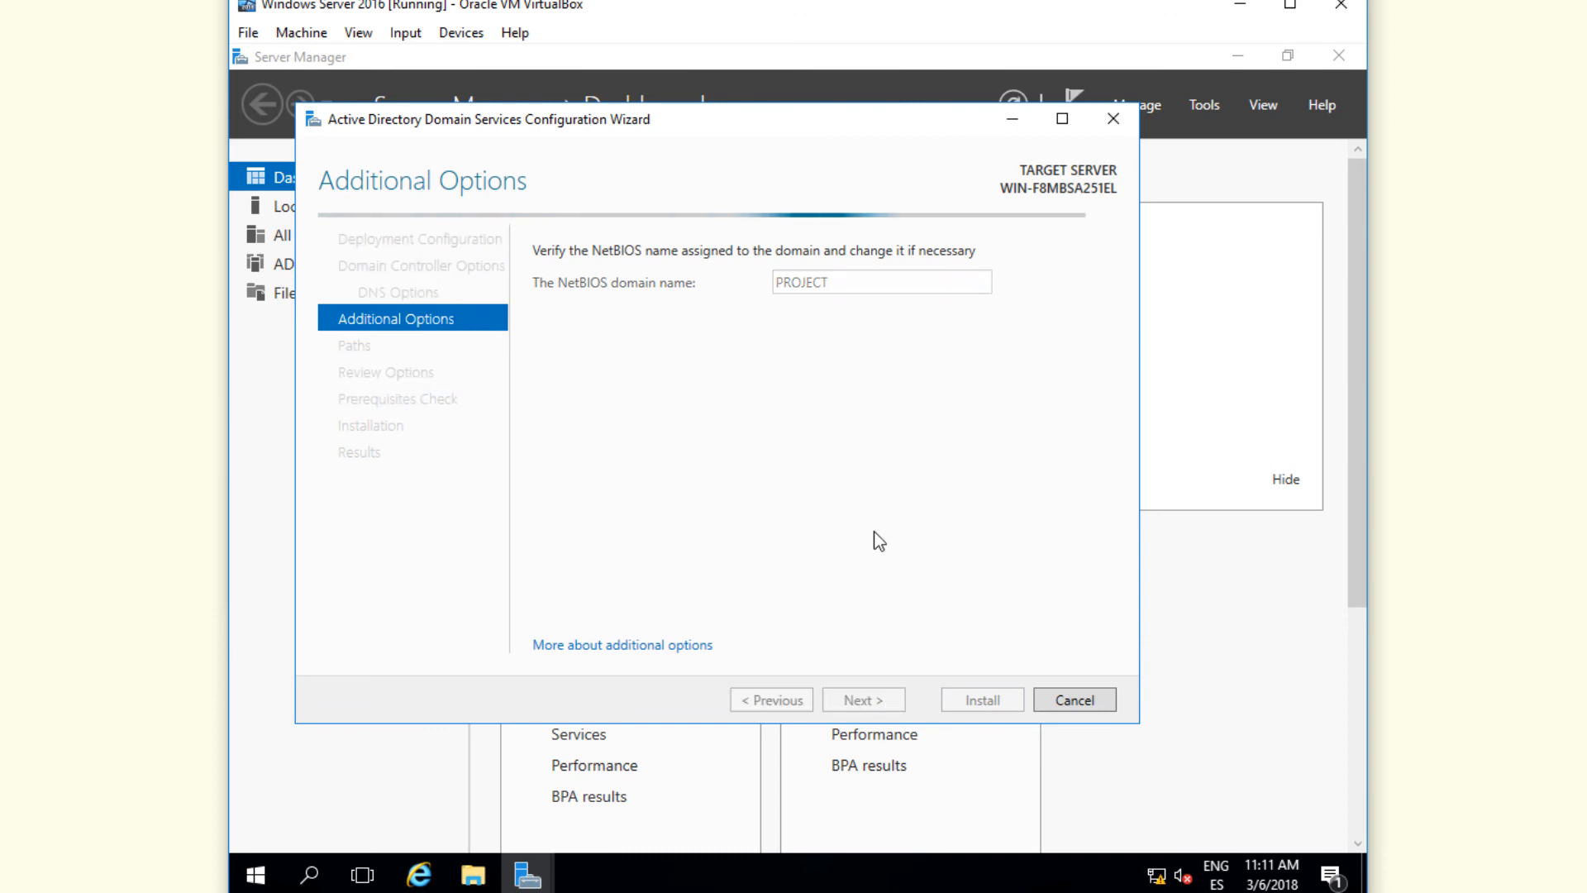
pyautogui.click(883, 703)
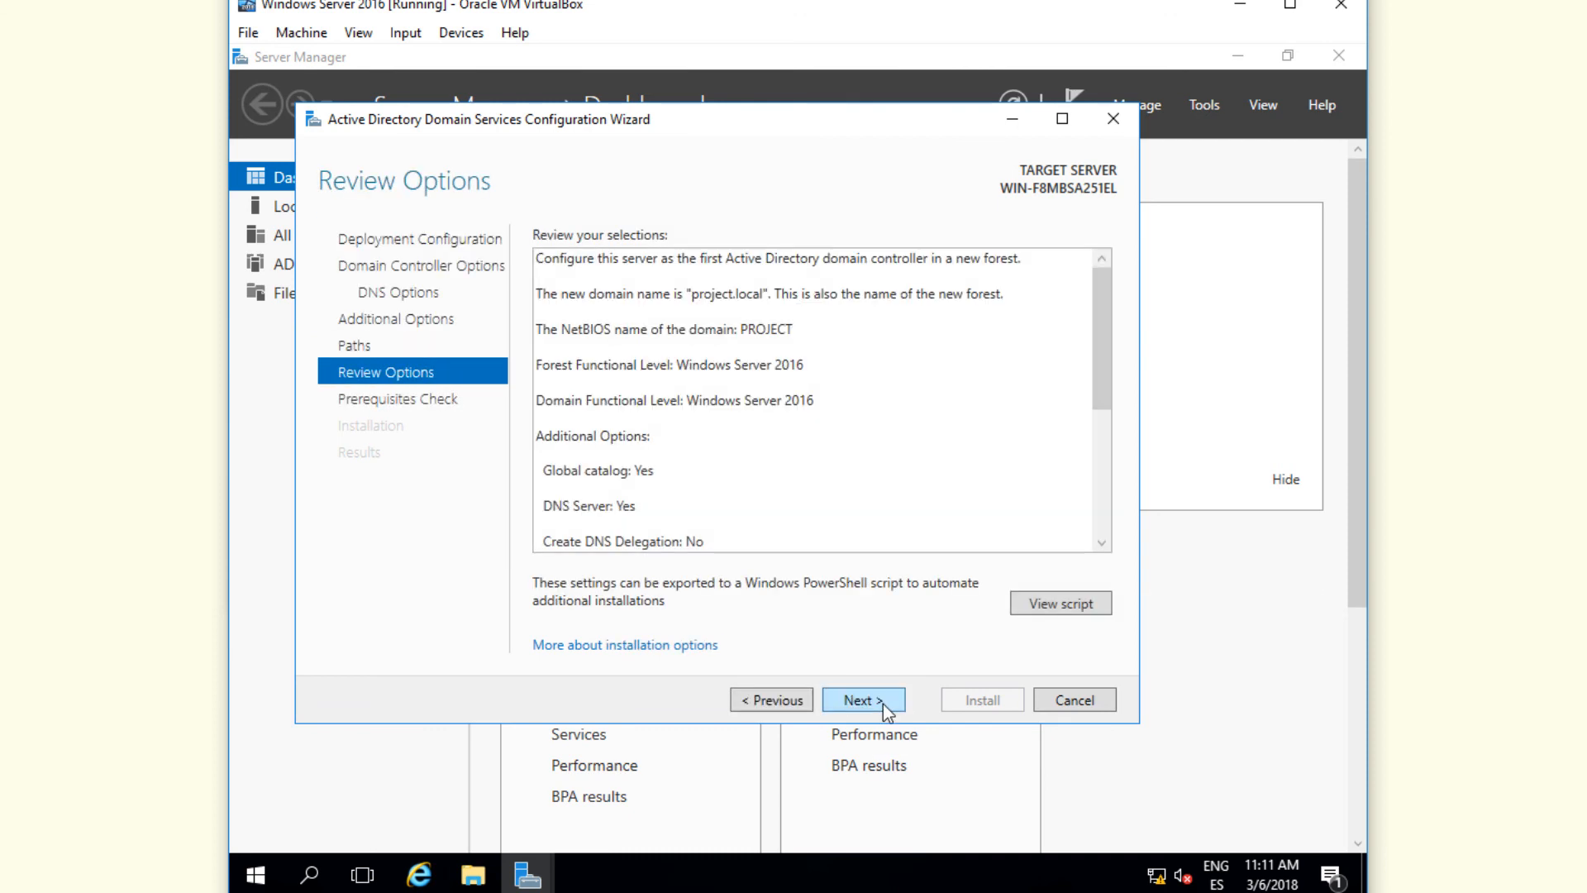
pyautogui.click(883, 703)
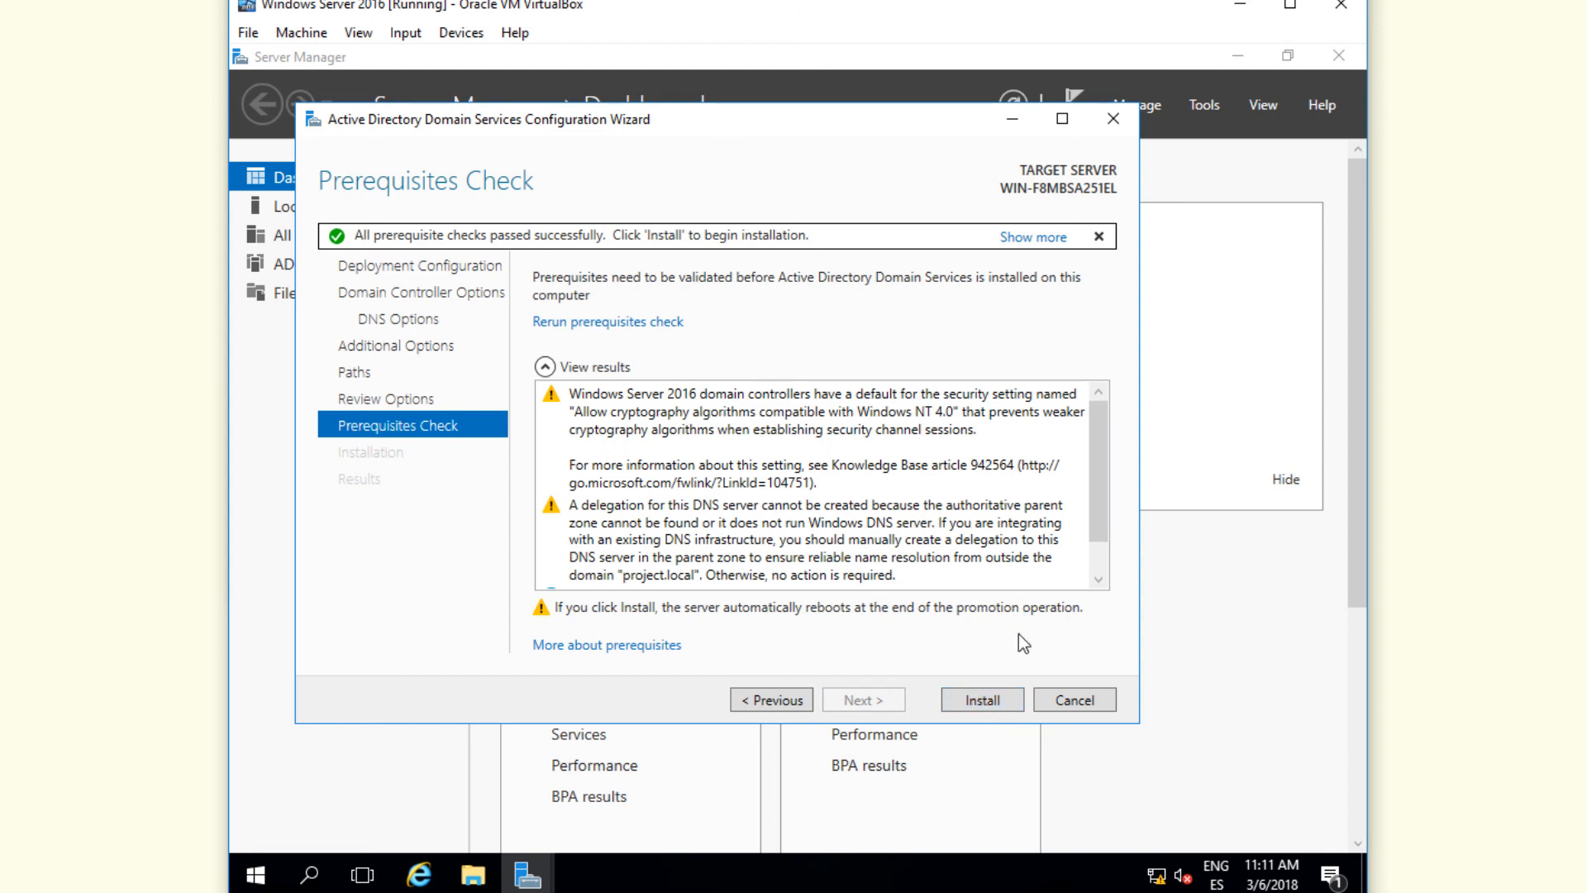
# Step: Install the domain controller configuration, then dismiss the restart notice and close the wizard and Server Manager
pyautogui.click(998, 704)
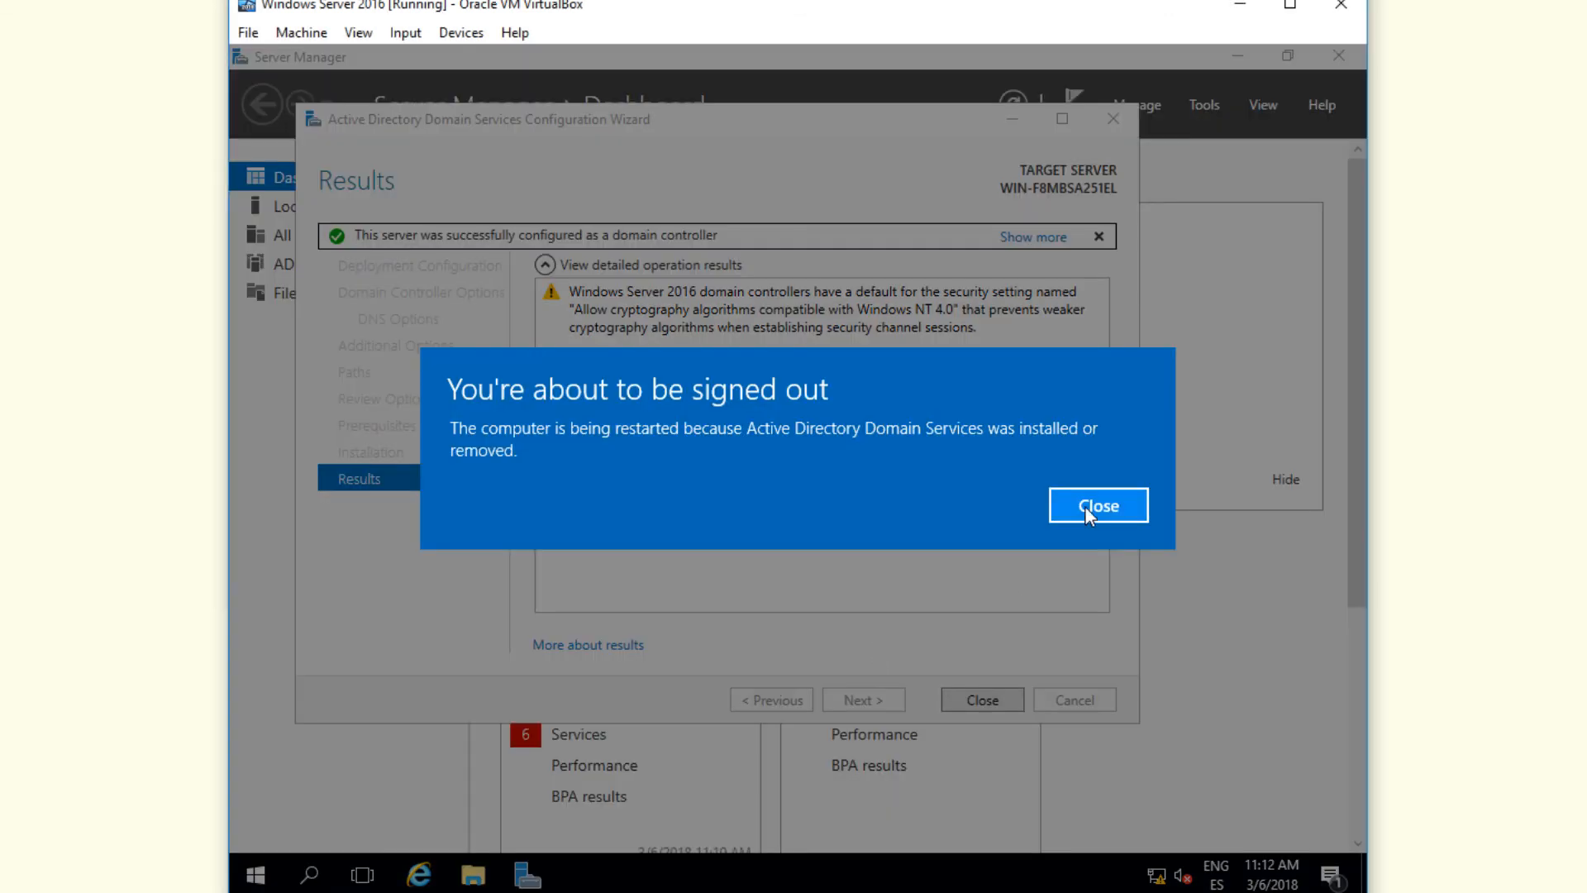
pyautogui.click(1084, 505)
pyautogui.click(974, 704)
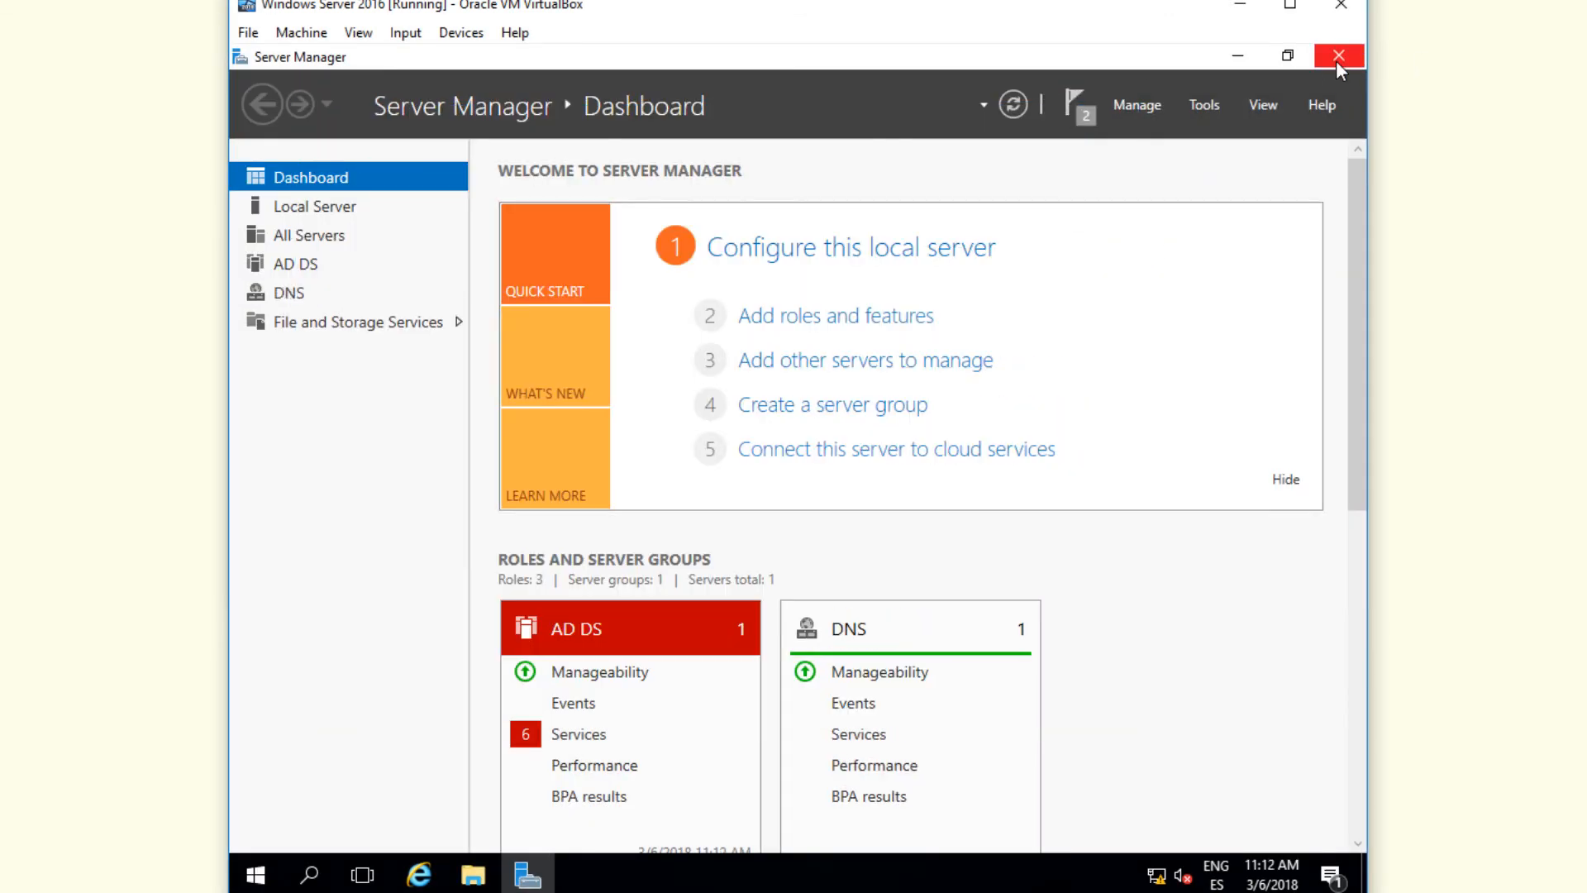
pyautogui.click(1337, 58)
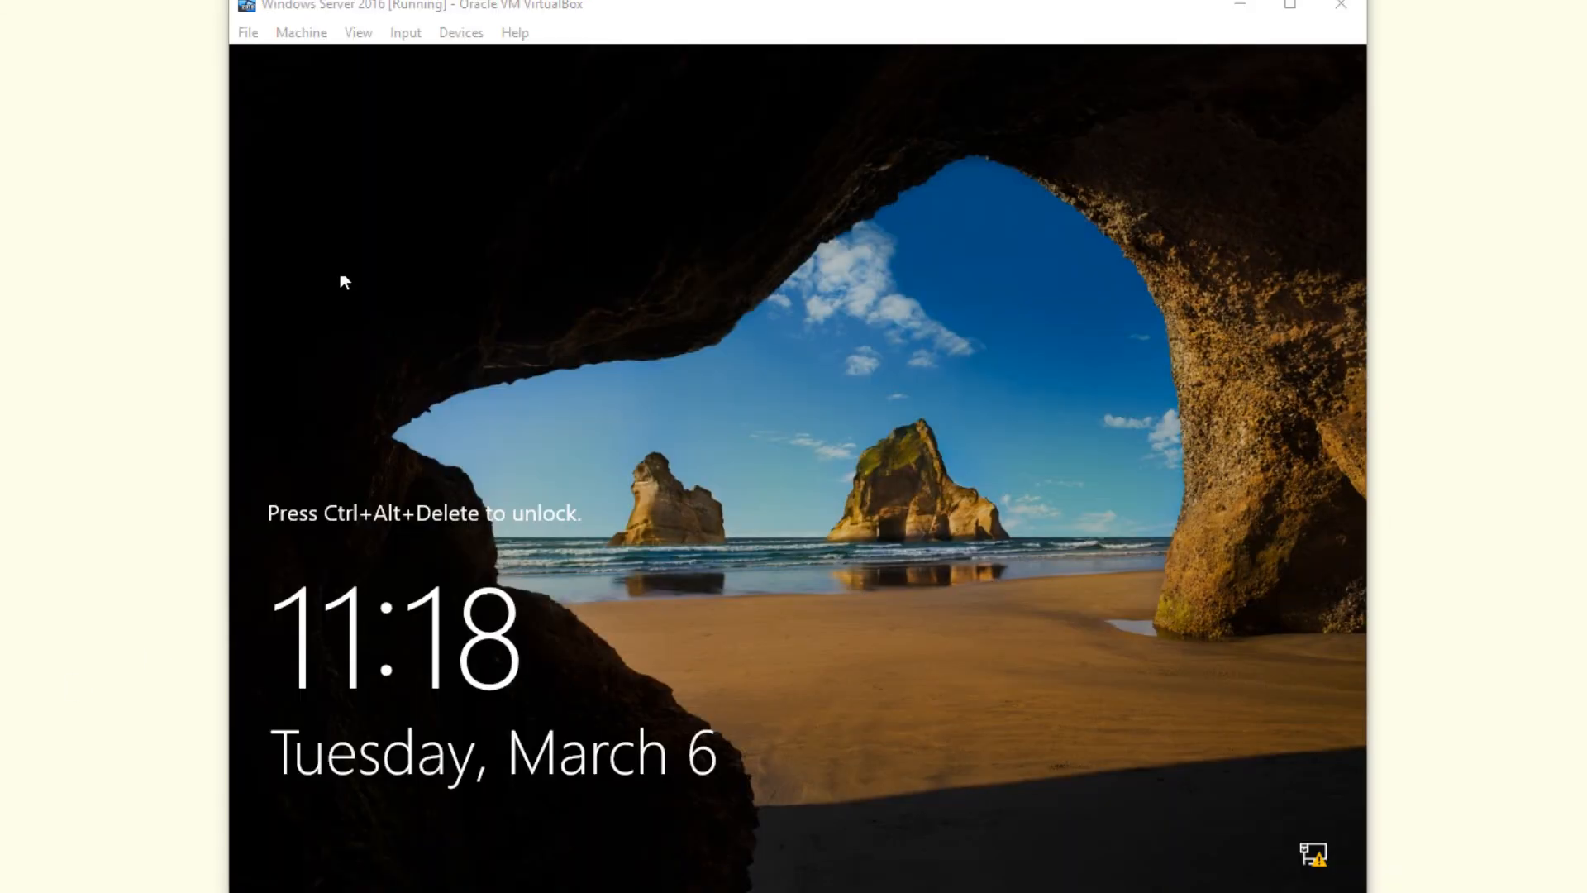
# Step: Send Ctrl-Alt-Del to the restarted virtual machine to unlock it and bring up the domain sign-in screen
pyautogui.click(411, 35)
pyautogui.moveTo(462, 59)
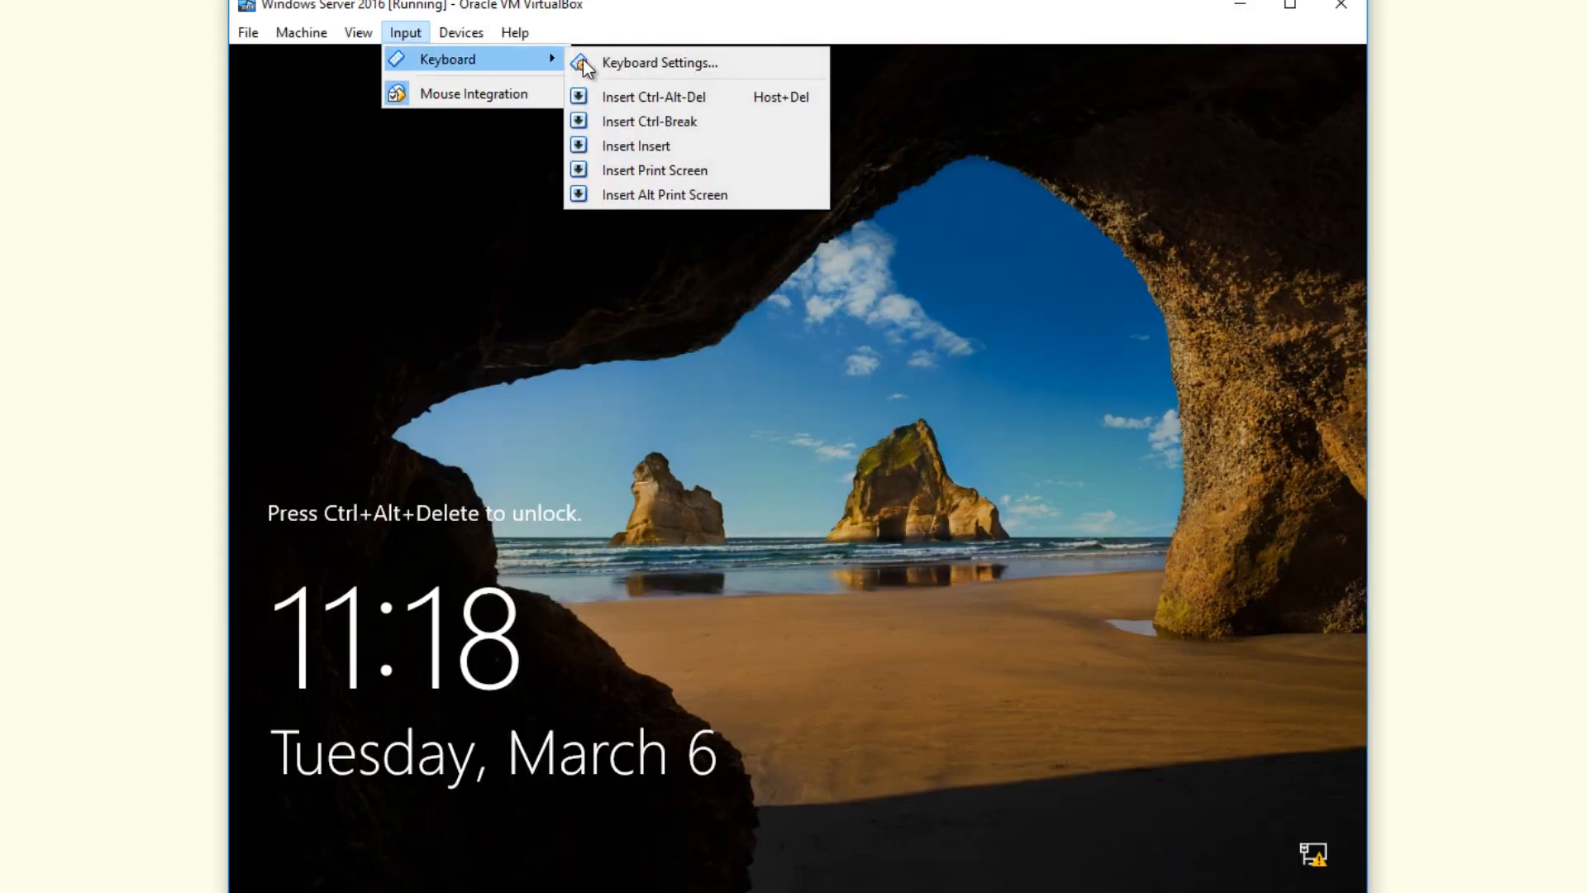
pyautogui.click(680, 97)
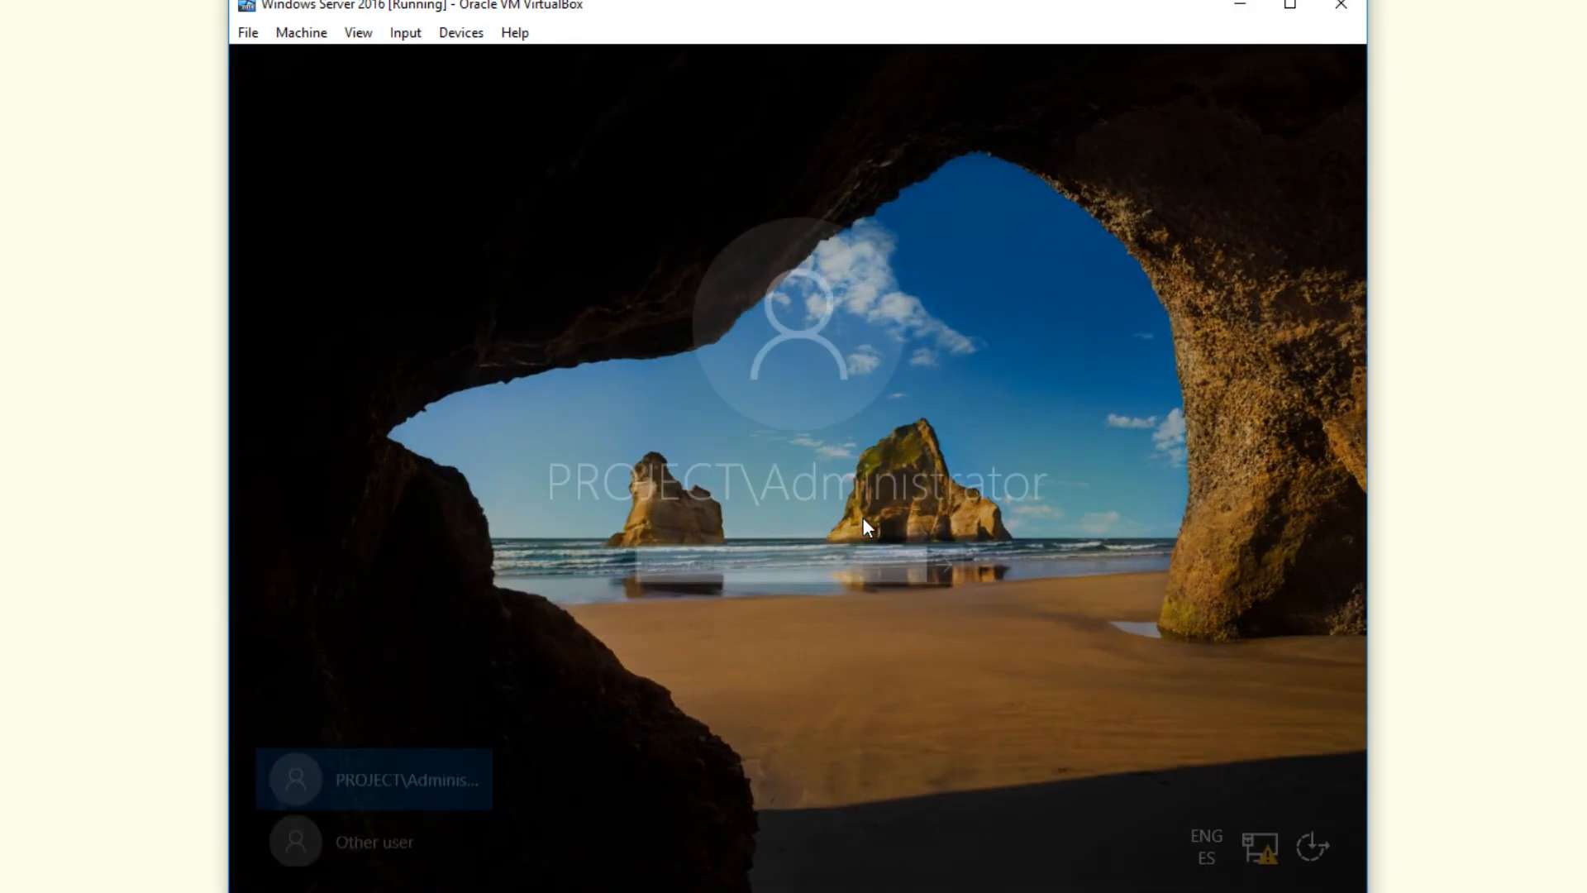